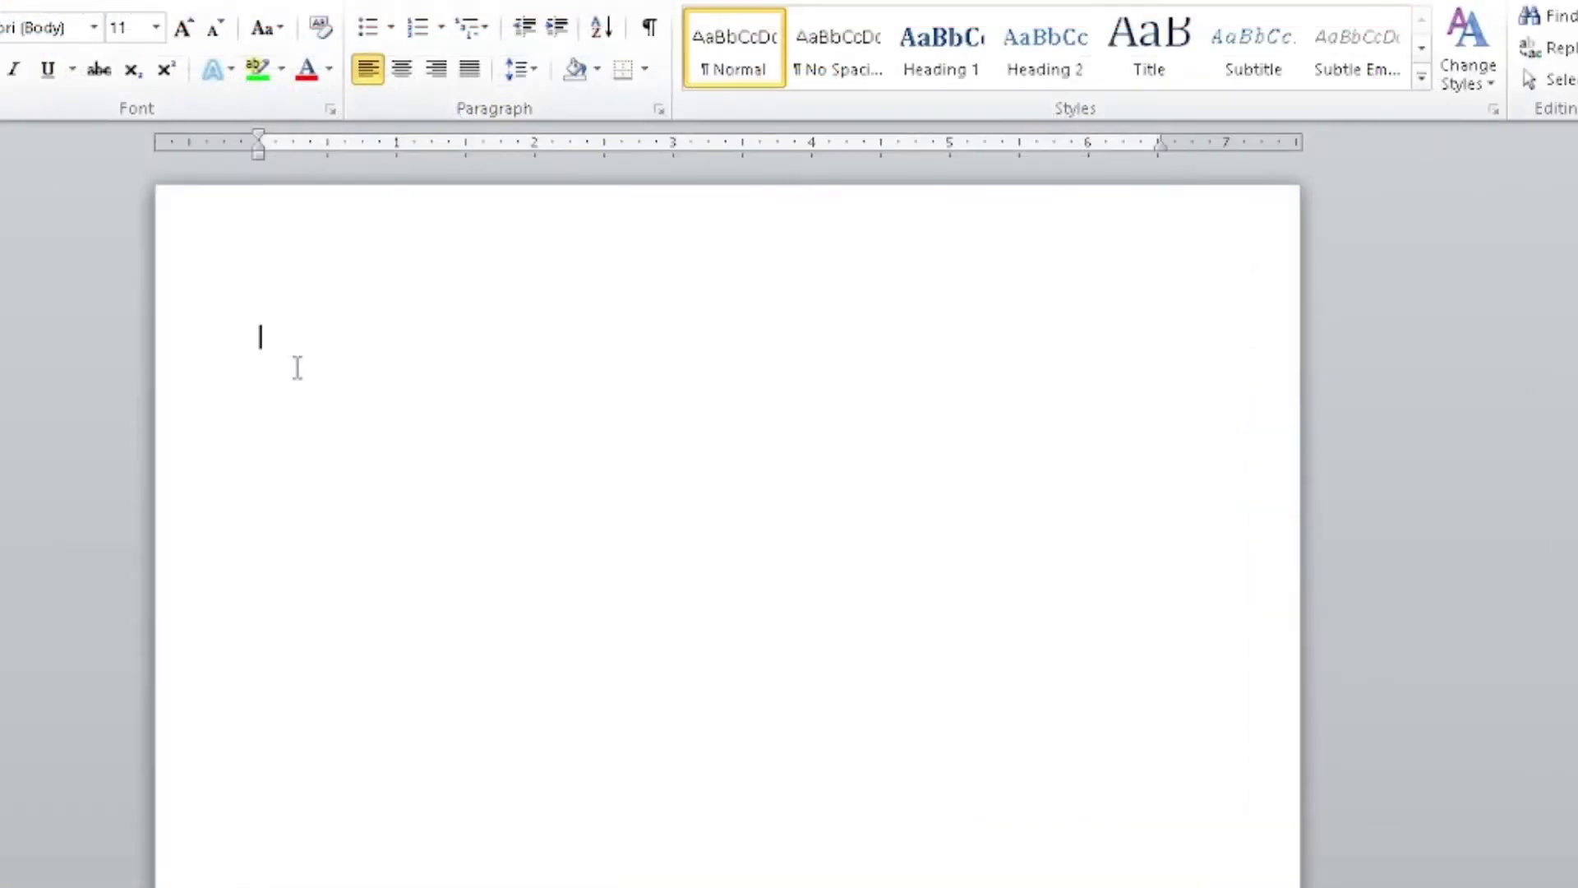
Step: Generate three paragraphs of sample text in the blank document with the =RAND function
text(=RAND()
key(Return)
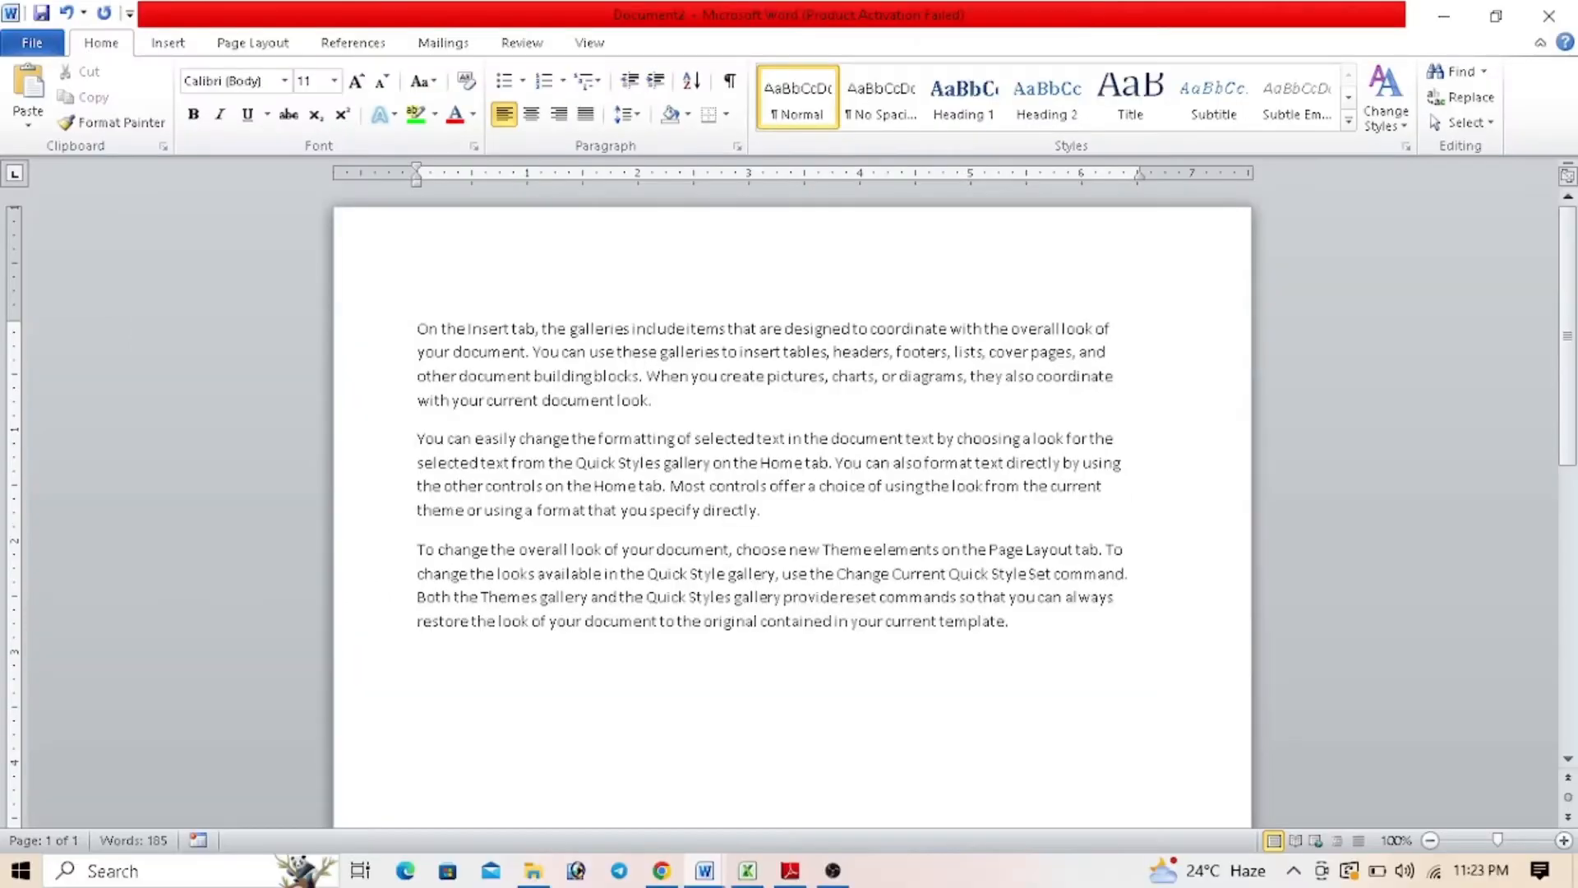
Step: Copy all the sample text and paste it repeatedly until the document fills six pages
key(ctrl+a)
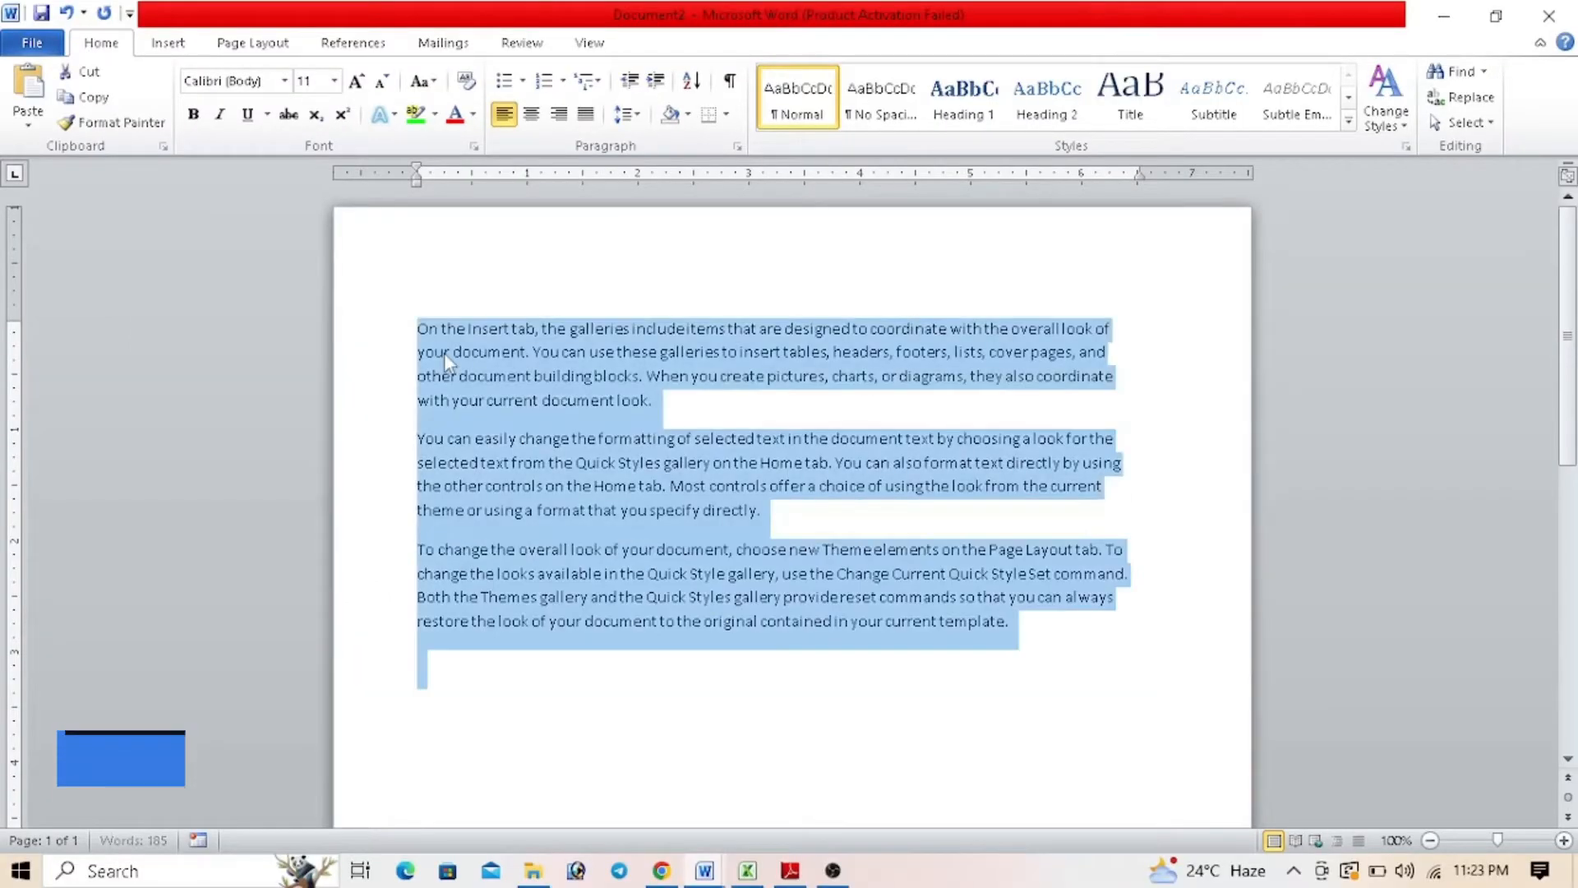
key(ctrl+c)
key(ctrl+v)
key(ctrl+v)
key(ctrl+v)
key(ctrl+v)
key(ctrl+v)
key(ctrl+v)
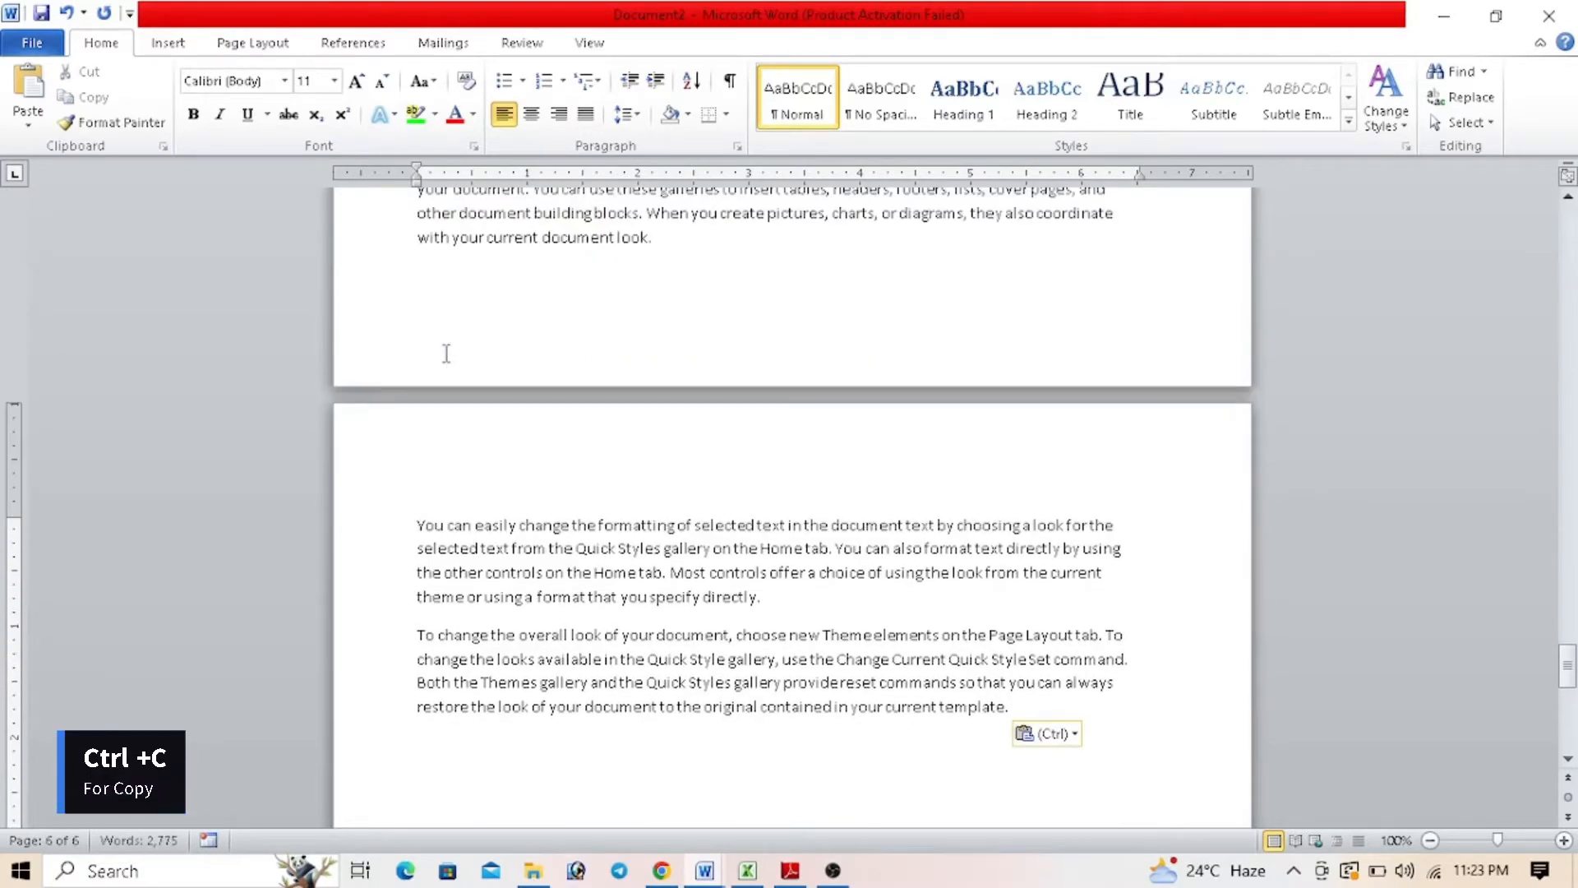
scroll(448, 354, up, 20)
scroll(447, 354, up, 9)
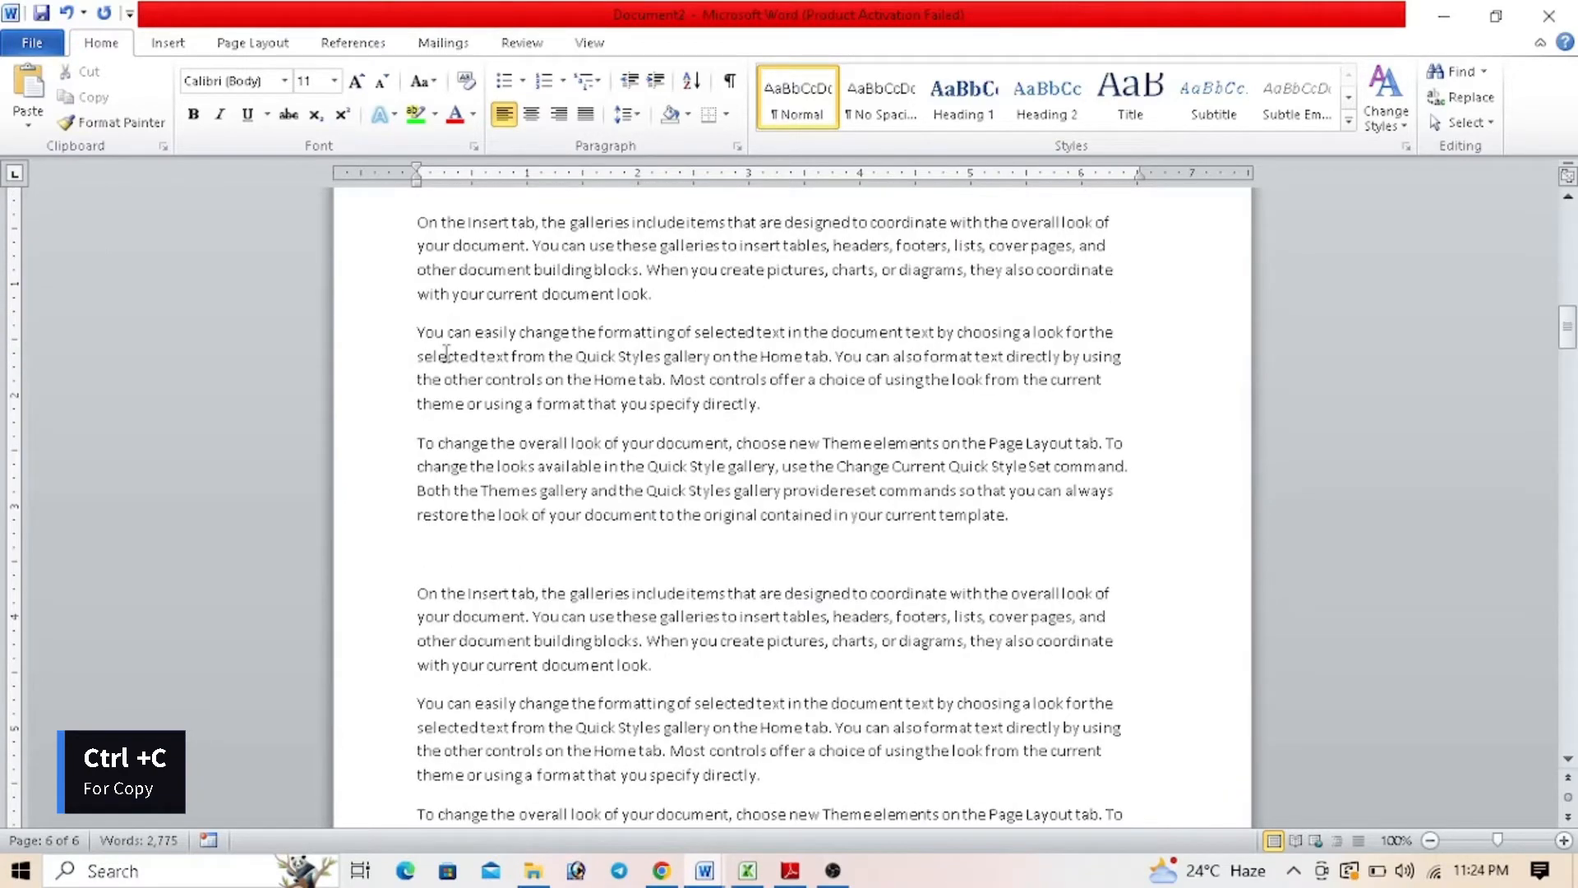
Step: Select the opening words of the document's first line one character at a time, and clear the selection
key(ctrl+Home)
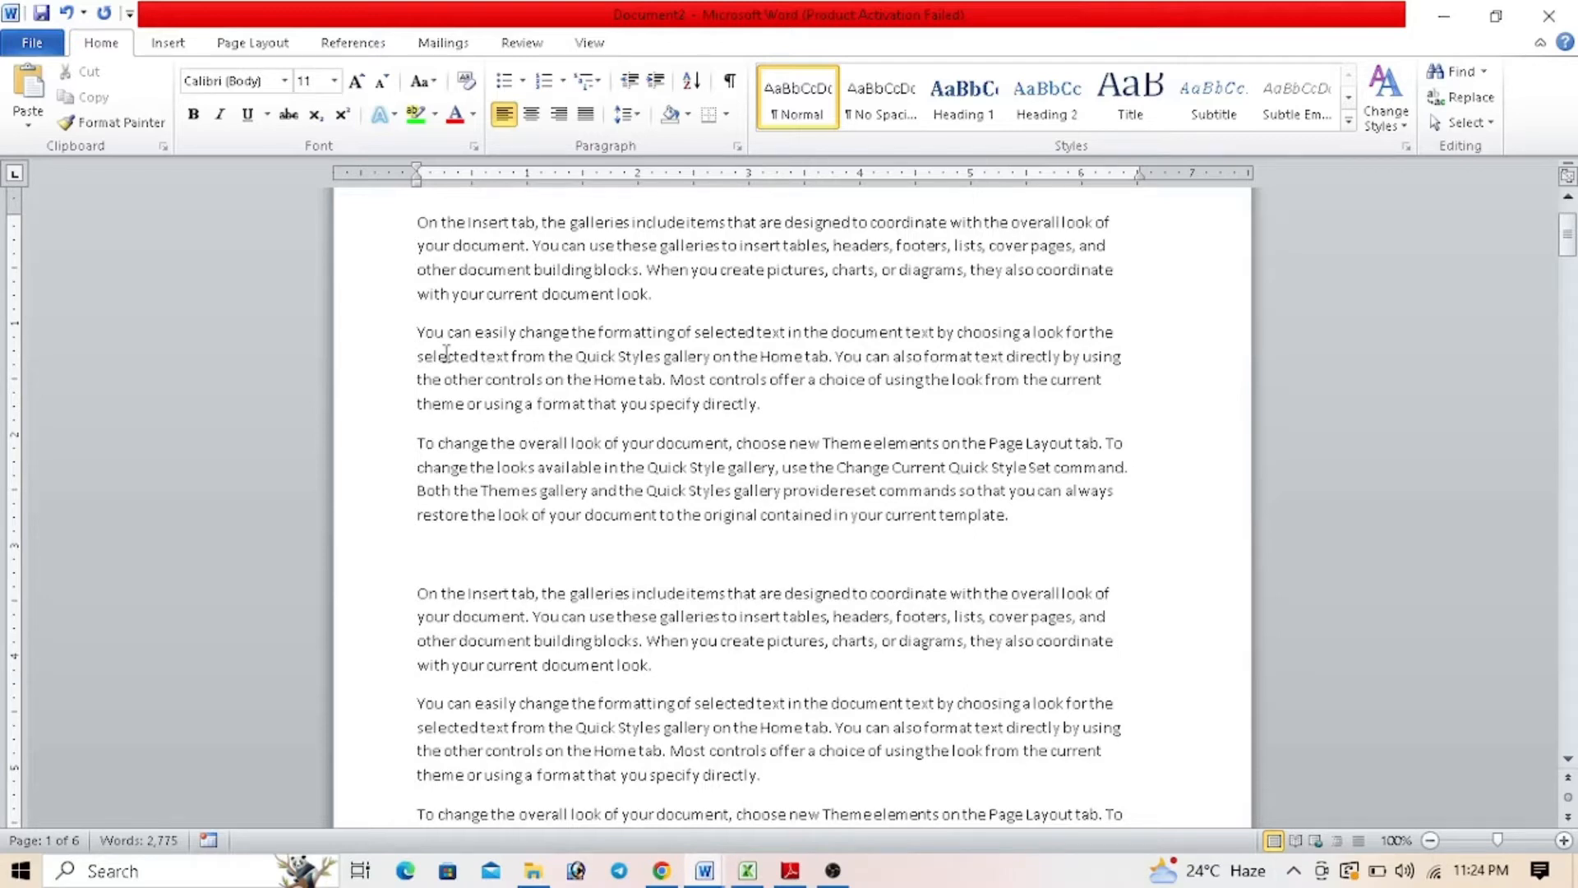
key(shift+Right)
key(shift+Right)
key(shift+Right)
key(shift+Right)
key(shift+Right)
key(shift+Right)
key(shift+Right)
key(shift+Right)
key(shift+Right)
key(shift+Right)
key(shift+Right)
key(shift+Right)
key(shift+Right)
key(shift+Right)
key(shift+Right)
key(shift+Right)
key(shift+Right)
key(shift+Right)
key(shift+Right)
key(shift+Right)
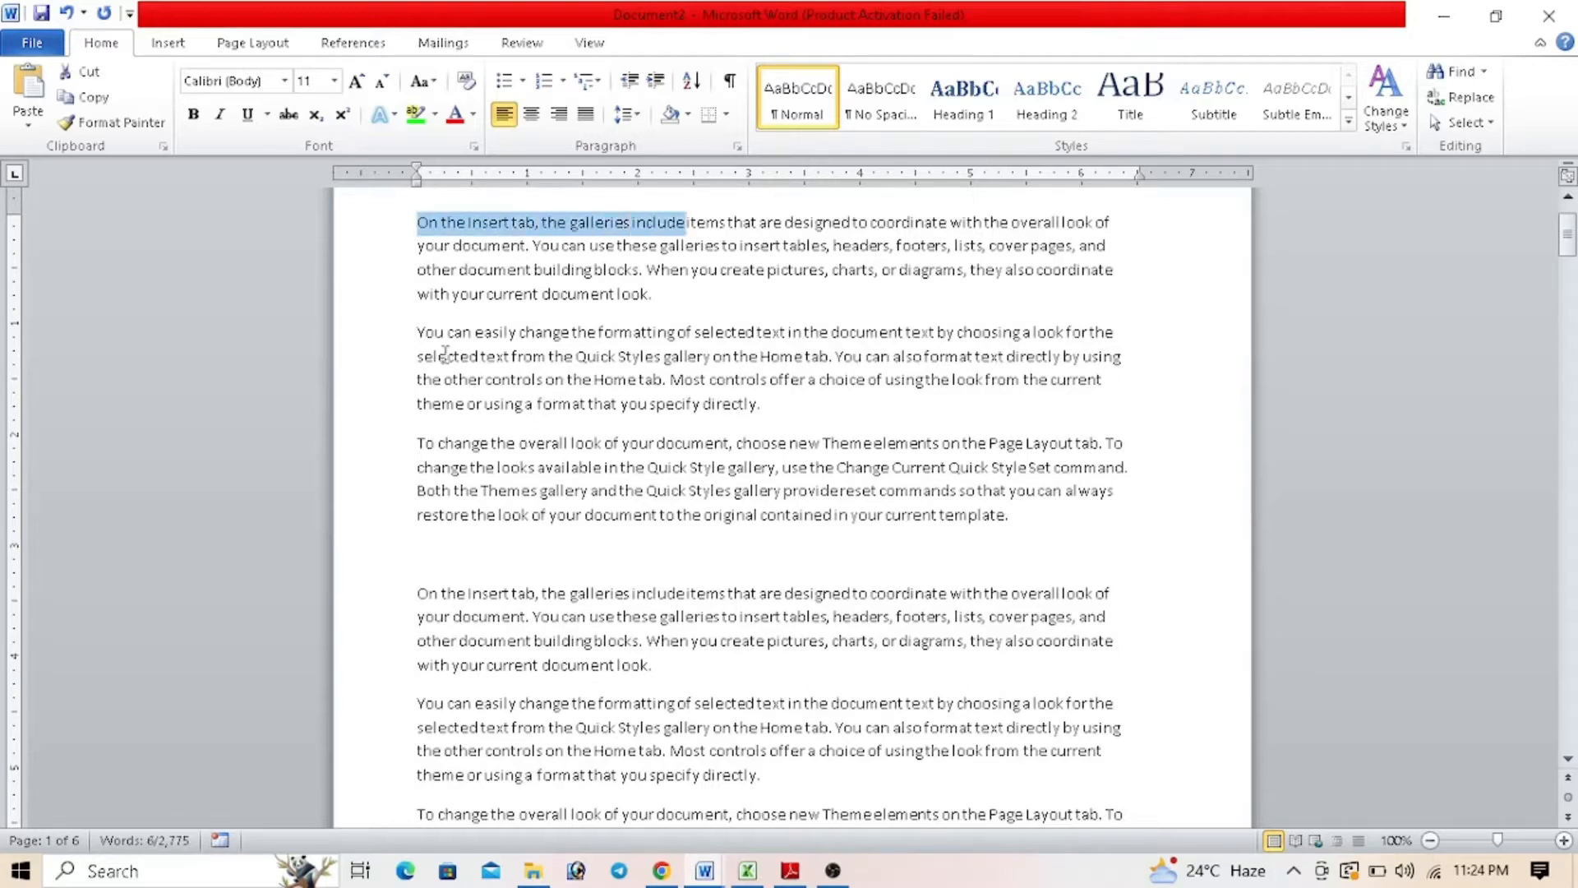
key(shift+Right)
key(shift+Right)
key(shift+Right)
key(shift+Right)
key(shift+Right)
key(shift+Right)
key(shift+Right)
key(shift+Right)
key(shift+Right)
key(shift+Right)
key(shift+Right)
key(shift+Right)
key(shift+Right)
key(shift+Right)
key(shift+Right)
key(shift+Right)
key(shift+Right)
key(shift+Right)
key(shift+Right)
key(shift+Right)
key(Left)
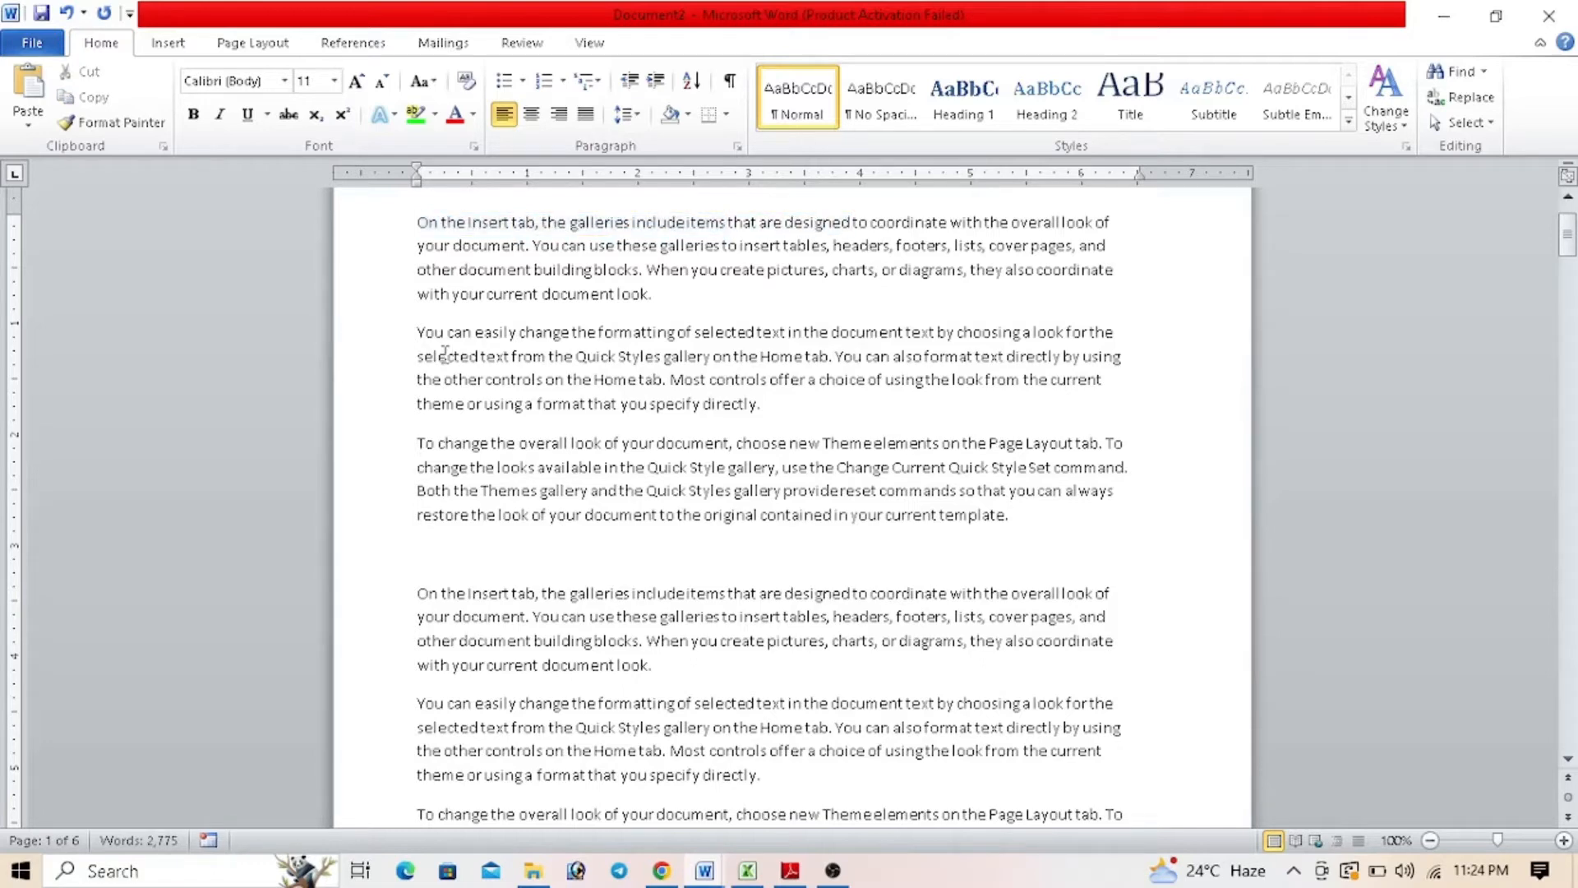
Step: Select the characters "On the Ins" in the first line and the whole document in turn, clearing each selection
key(shift+Right)
key(shift+Right)
key(shift+Right)
key(shift+Right)
key(shift+Right)
key(shift+Right)
key(shift+Right)
key(shift+Right)
key(shift+Right)
key(shift+Right)
key(shift+Right)
key(shift+Right)
key(shift+Right)
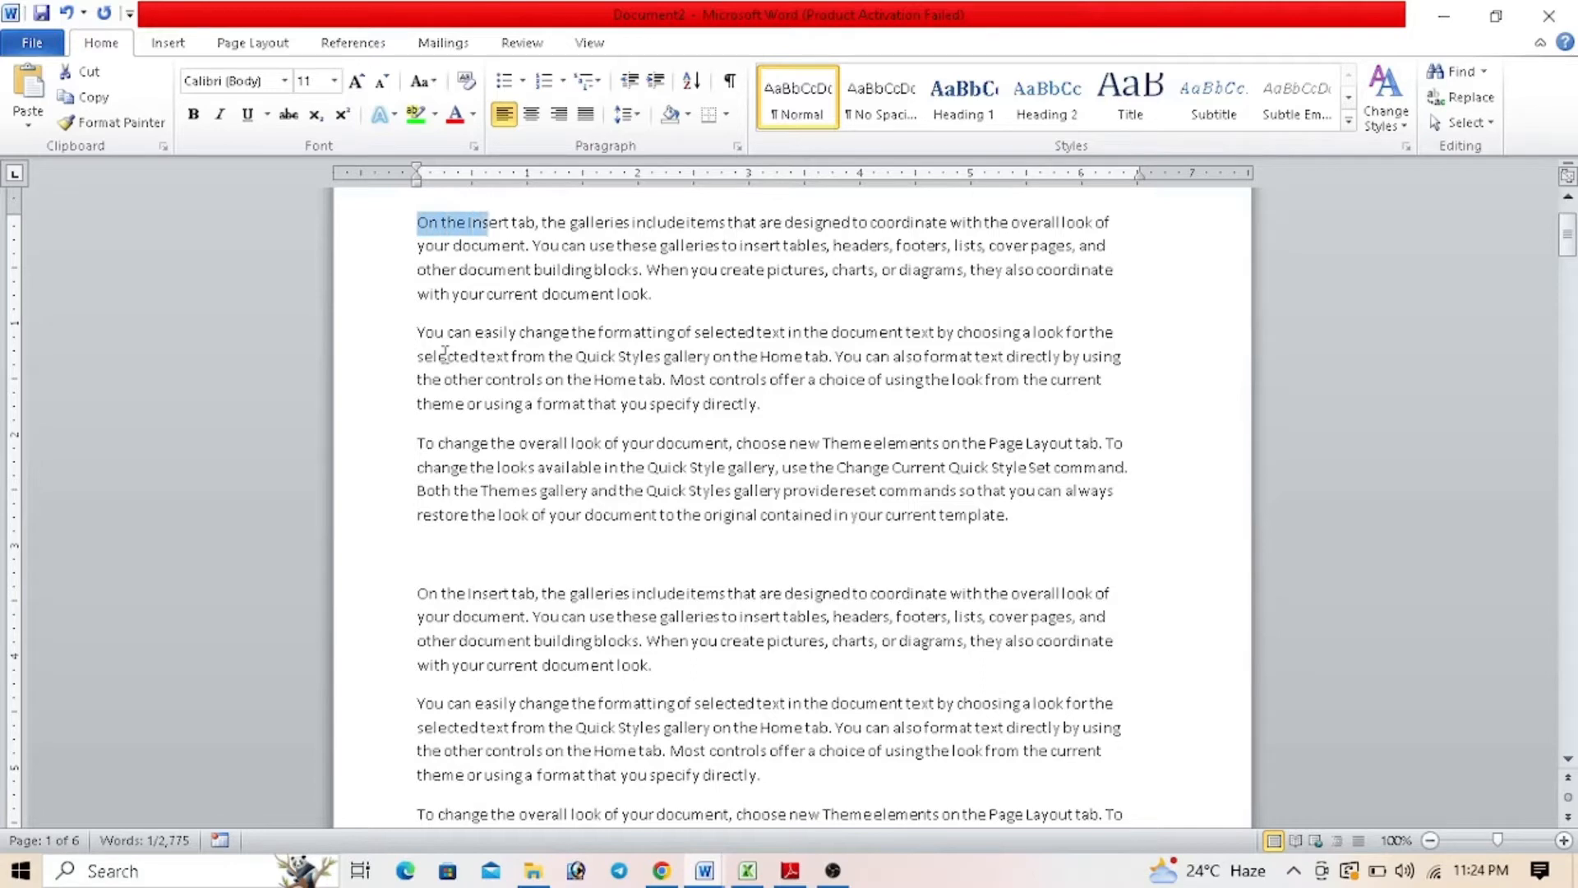
key(Left)
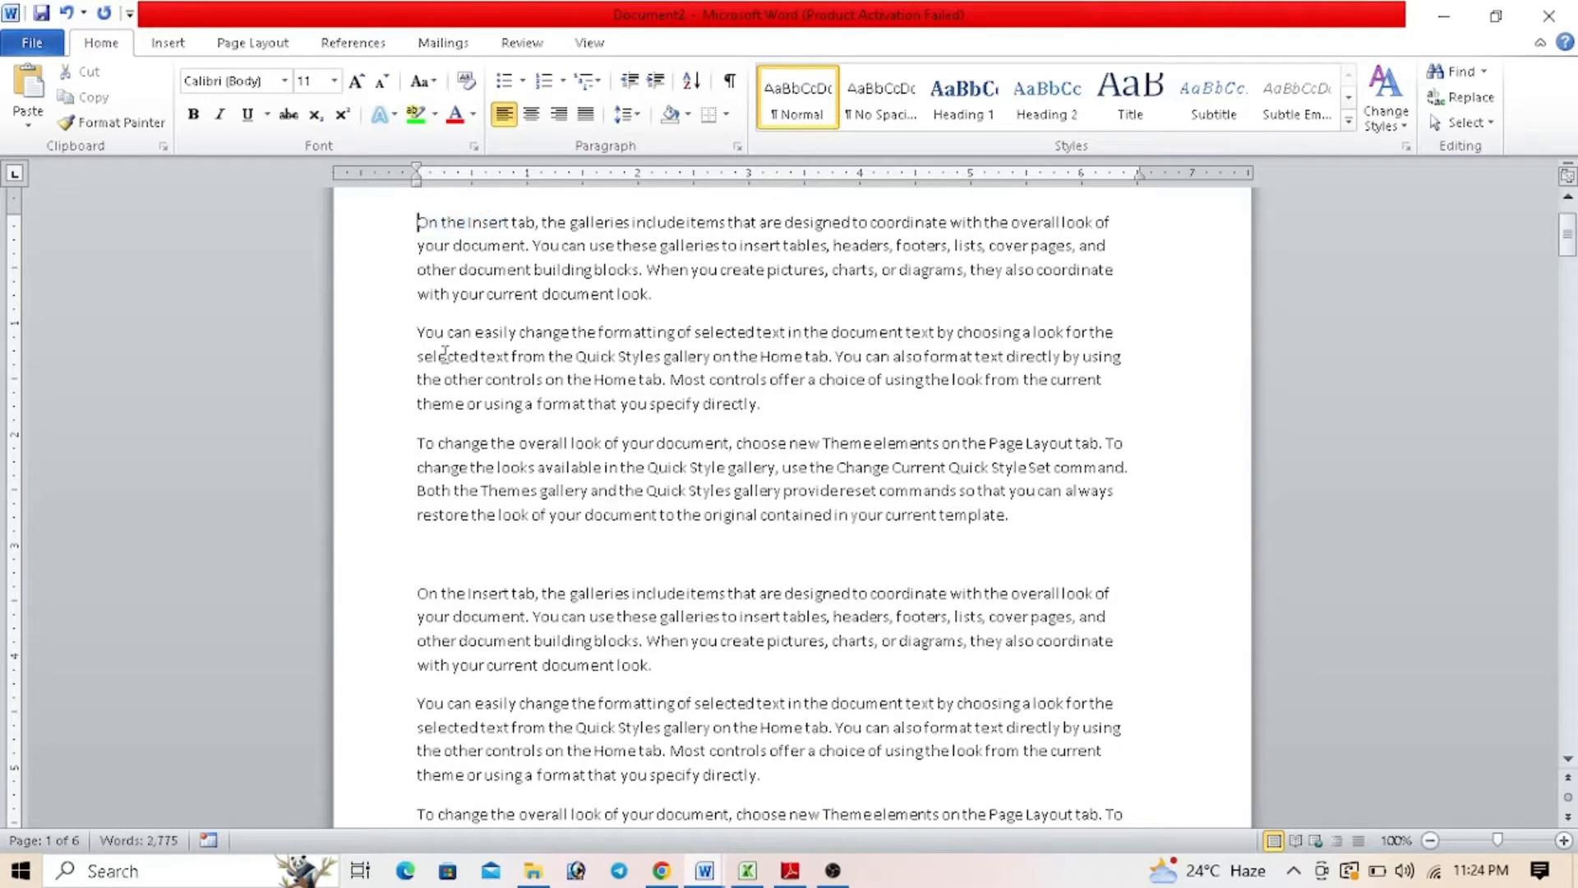
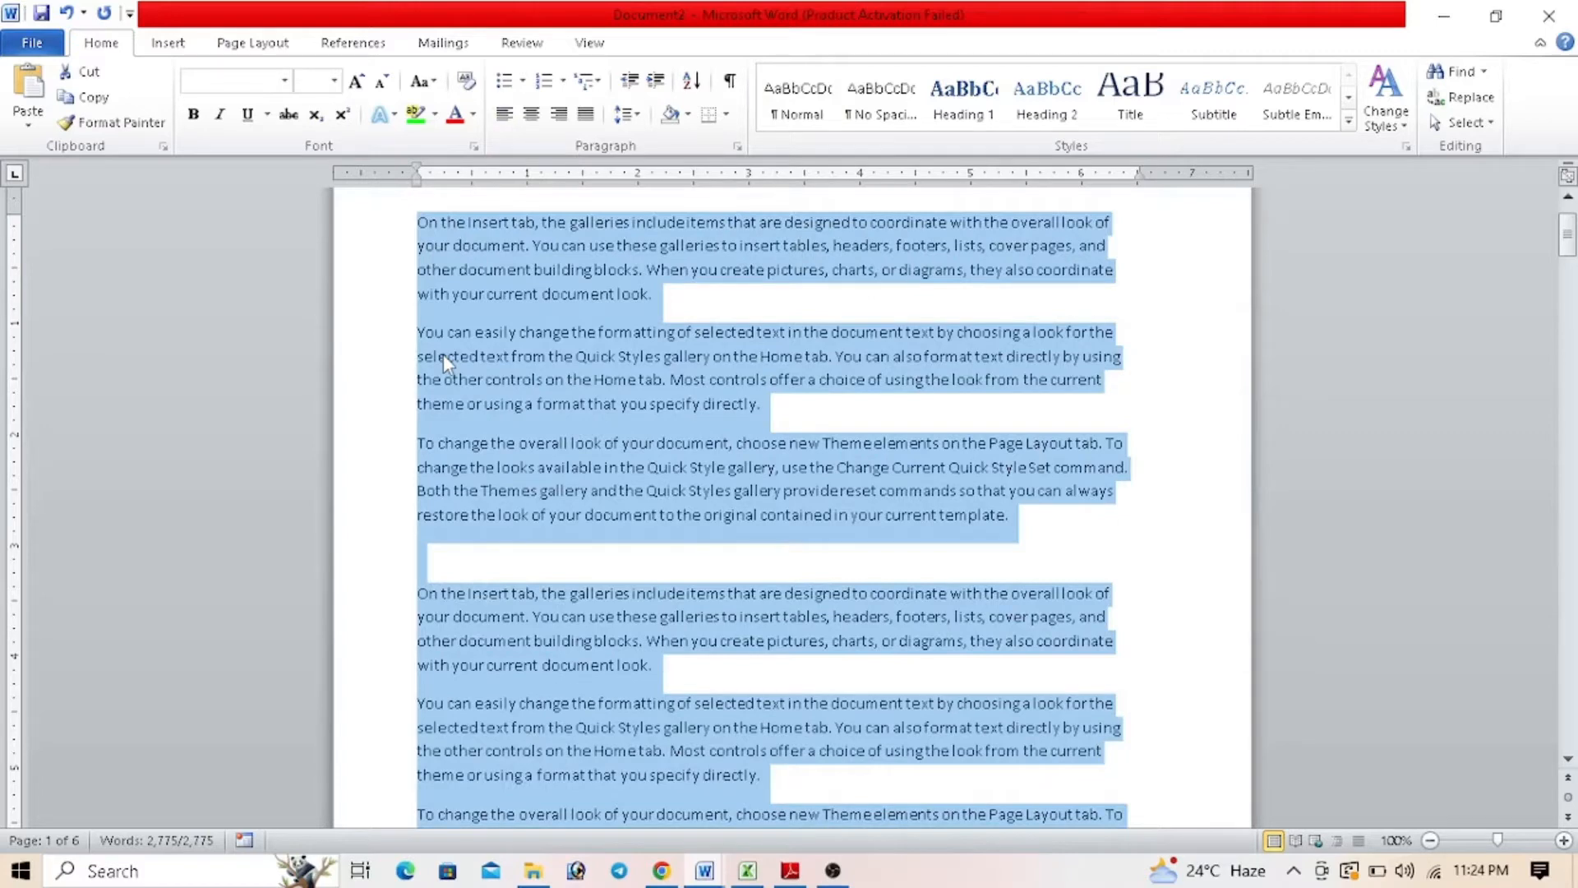
key(Left)
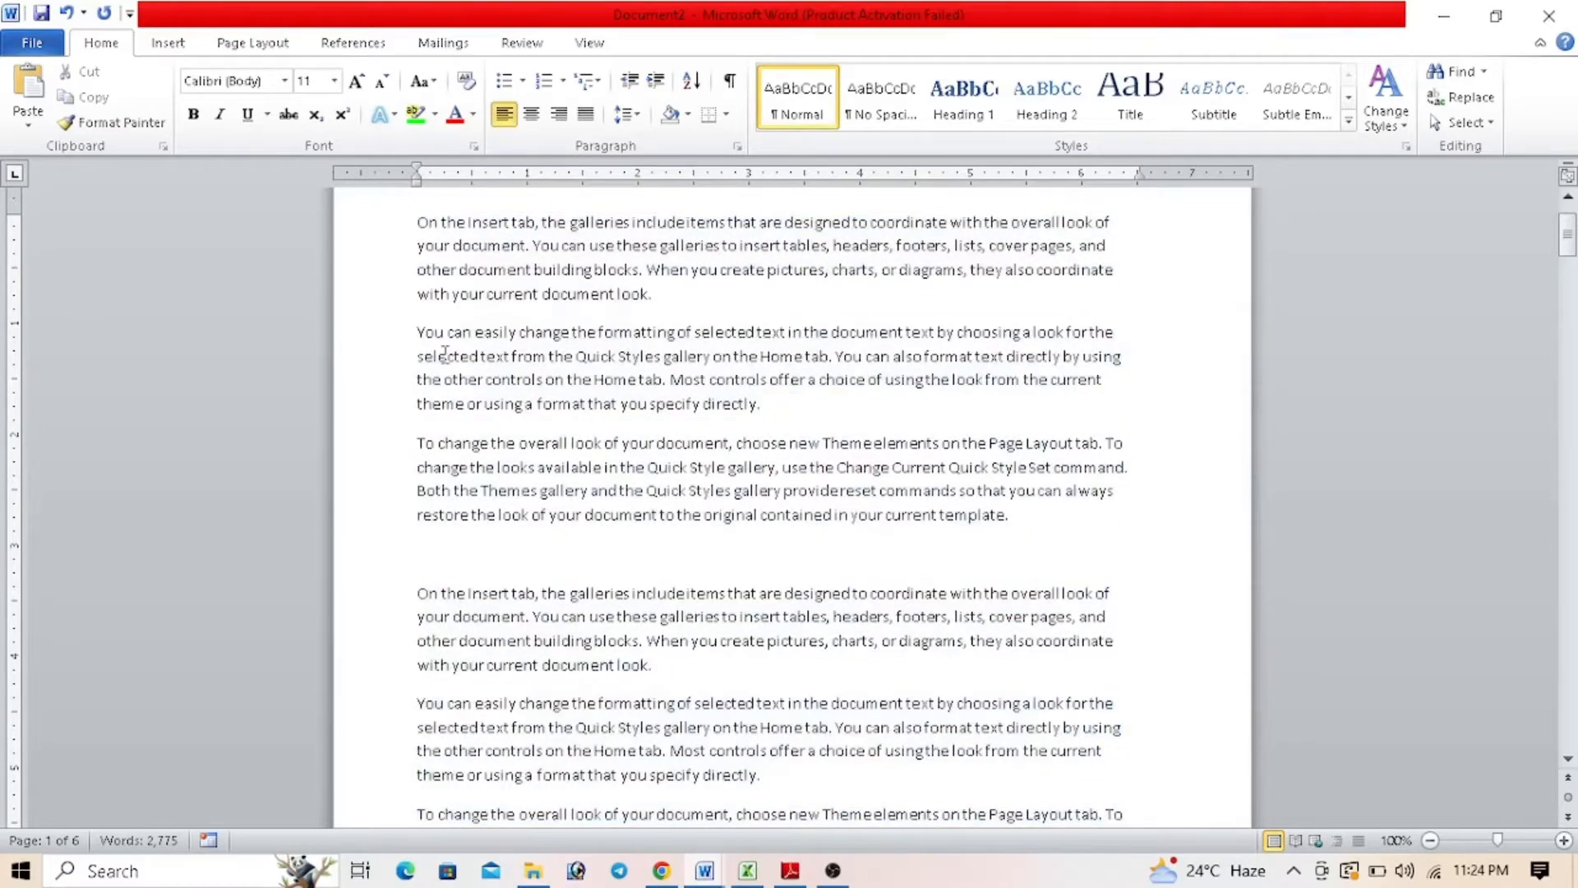
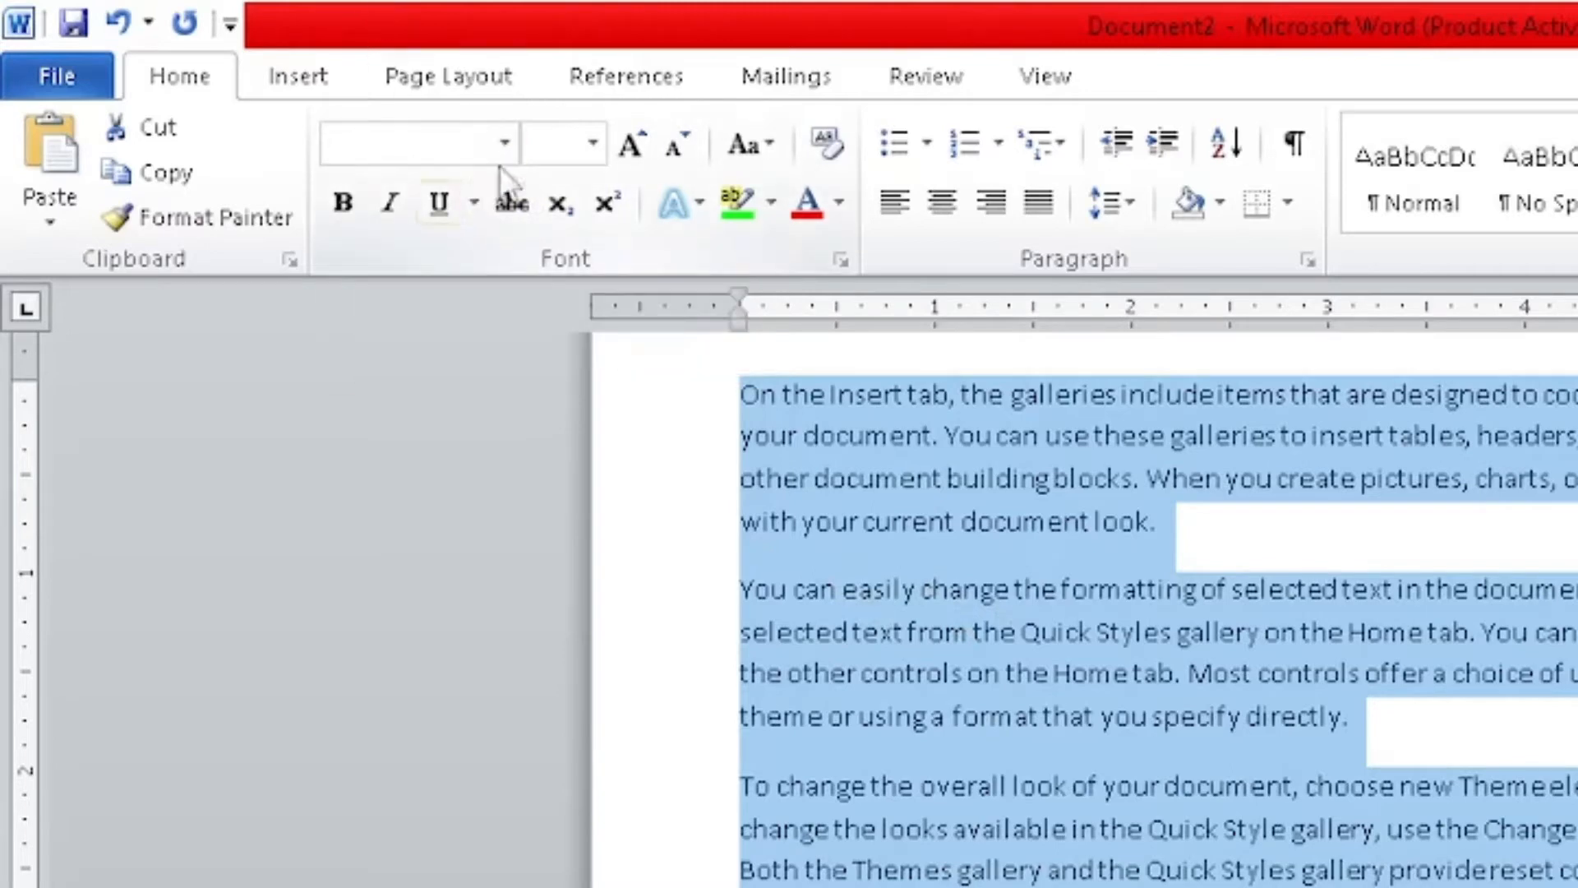
Step: Try the Calibri (Body) font on the whole document's text, and place the cursor at the end of the first paragraph
click(508, 140)
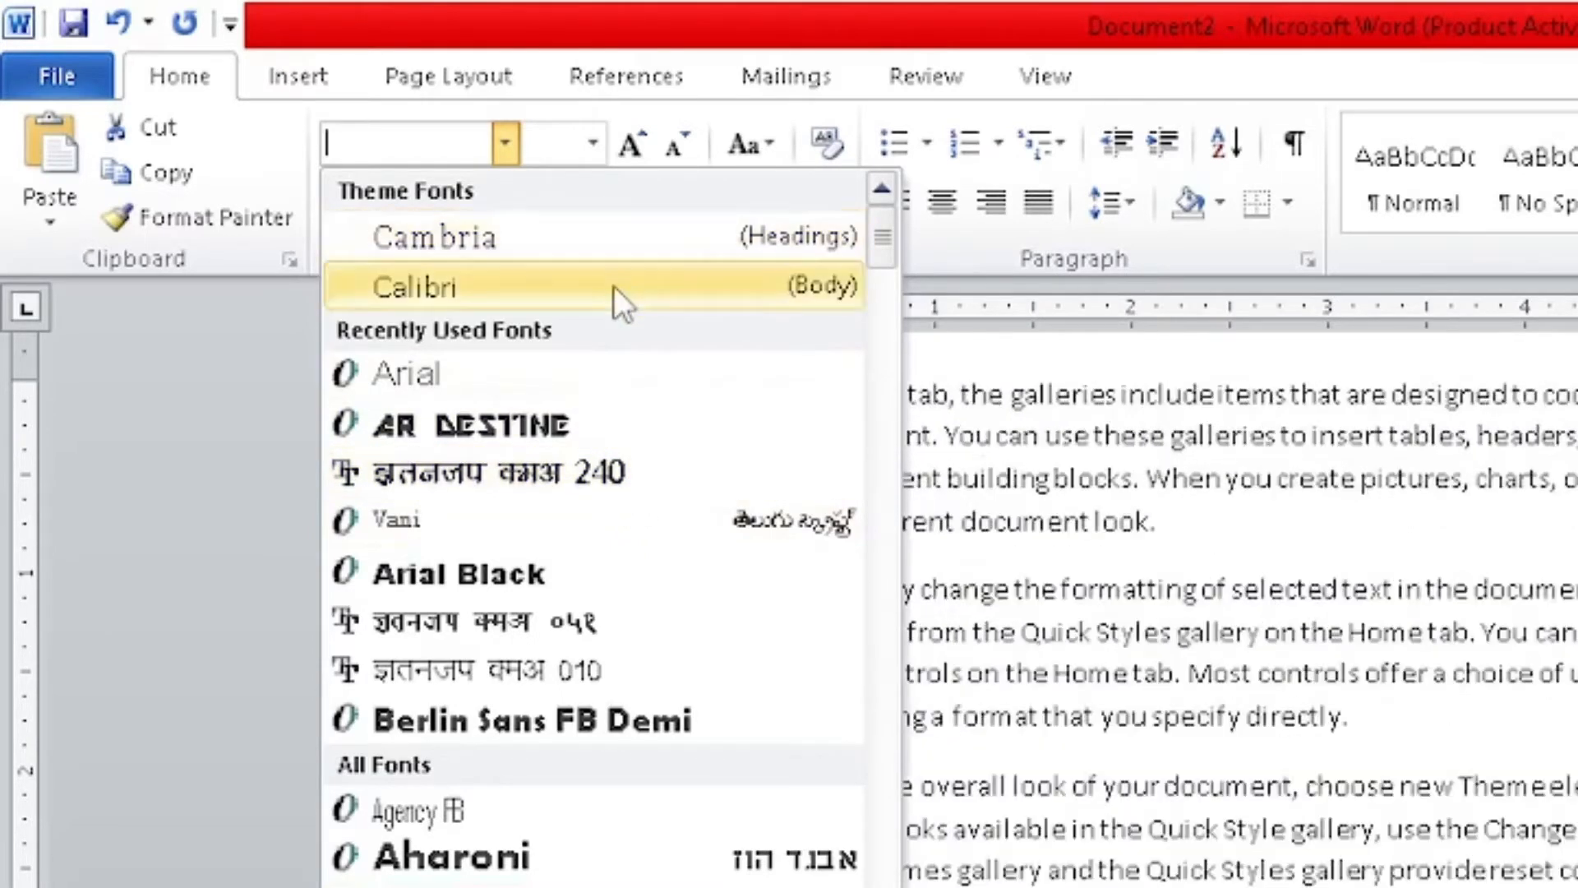
click(613, 284)
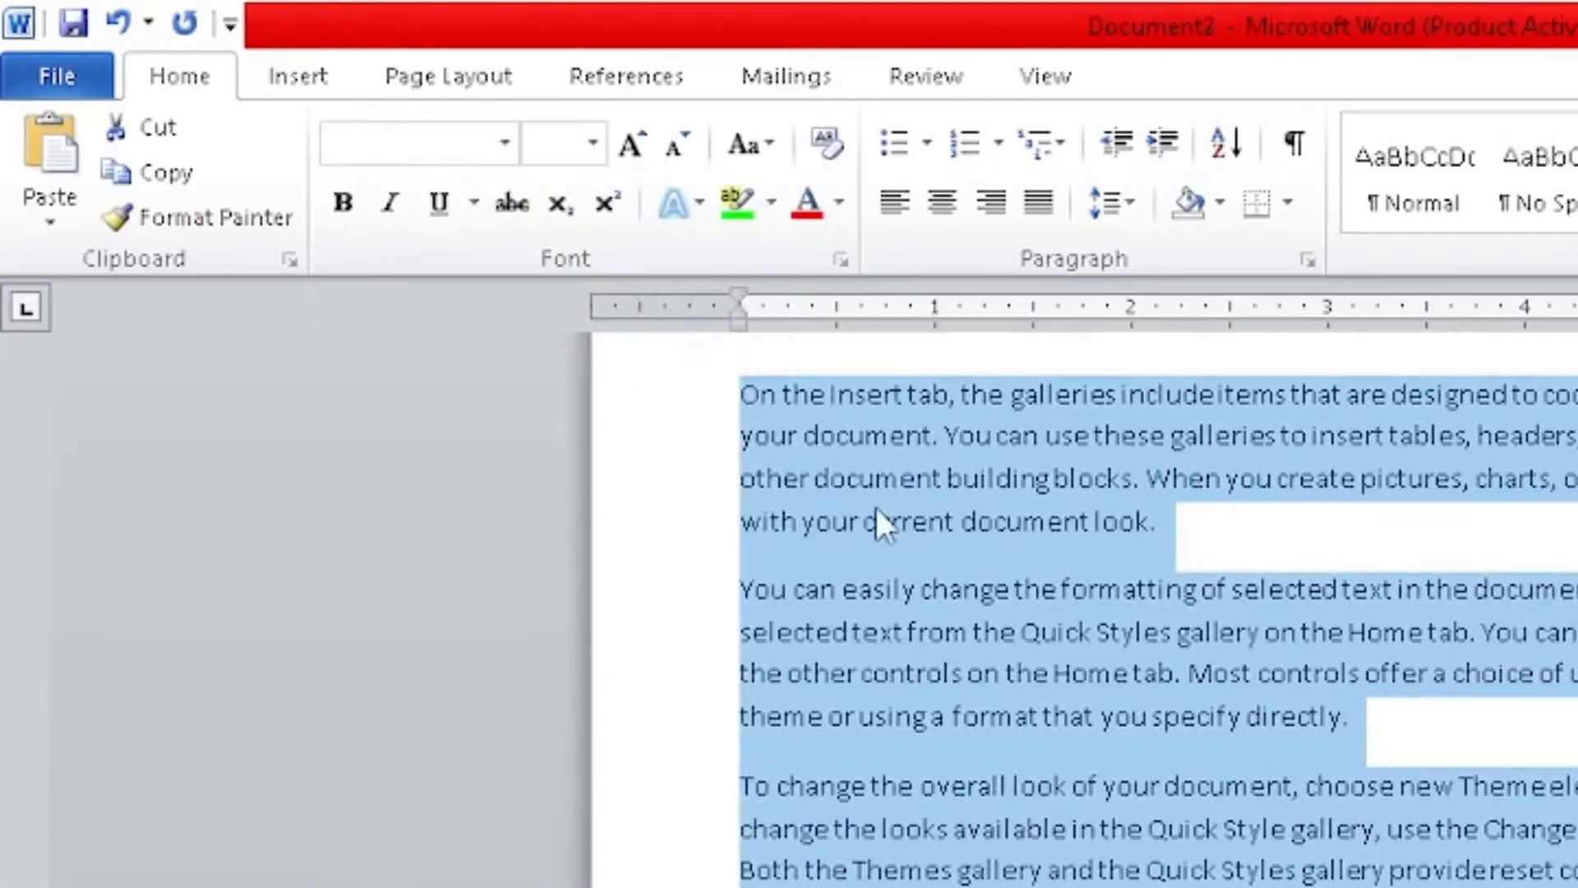
click(1302, 528)
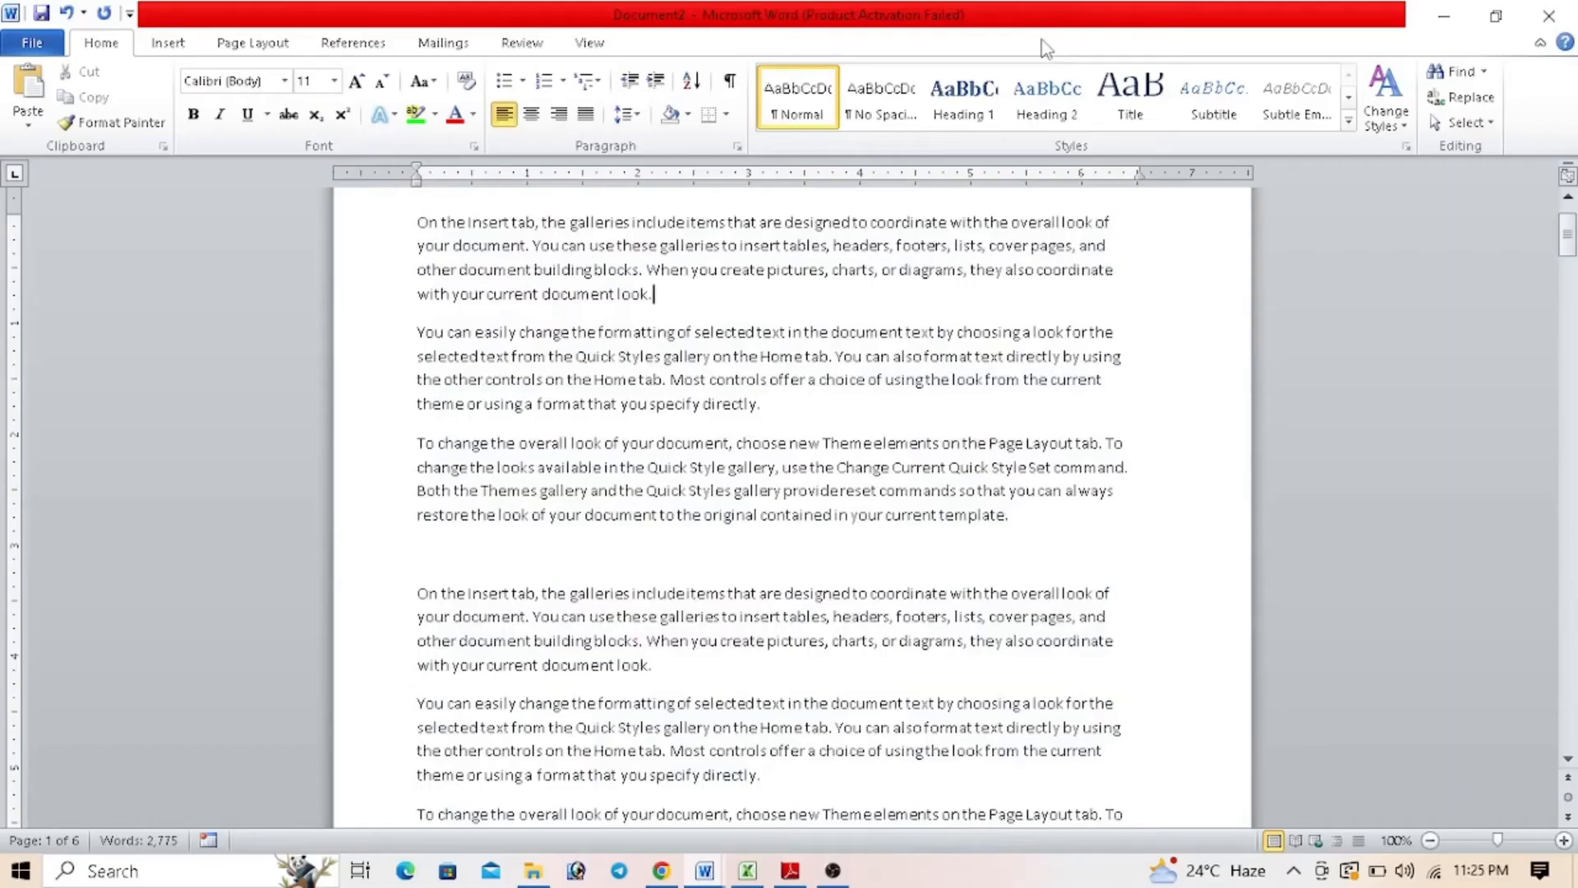
Step: Set the font at the cursor after the first paragraph to Bahnschrift Light Condensed through the Font dialog
key(ctrl+shift+f)
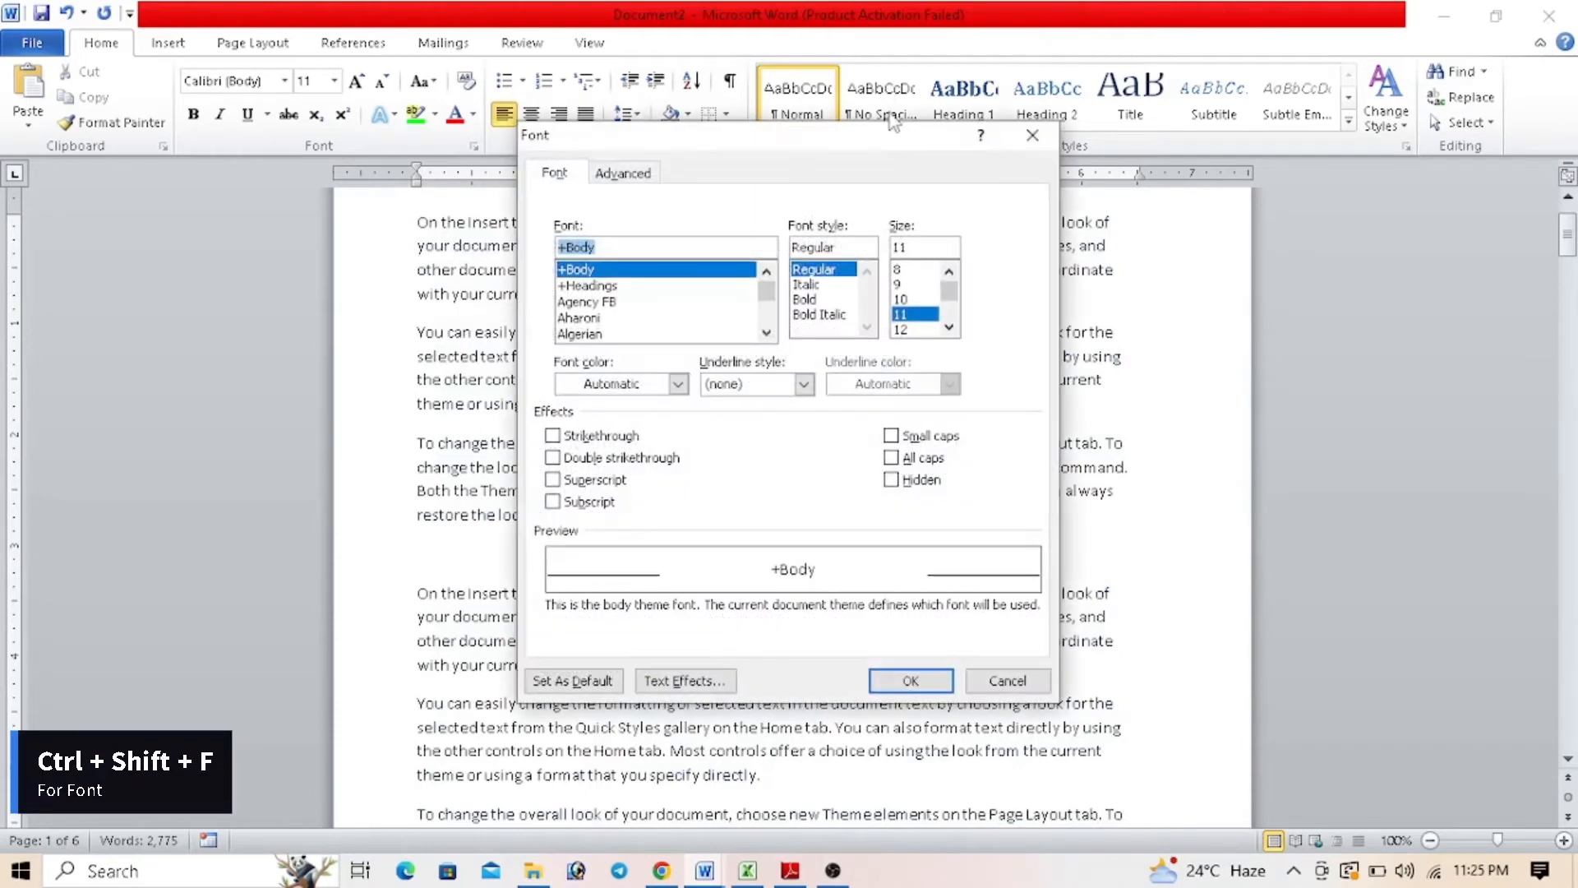
click(766, 333)
click(766, 333)
click(767, 333)
click(767, 333)
click(767, 333)
click(767, 333)
click(767, 333)
click(767, 333)
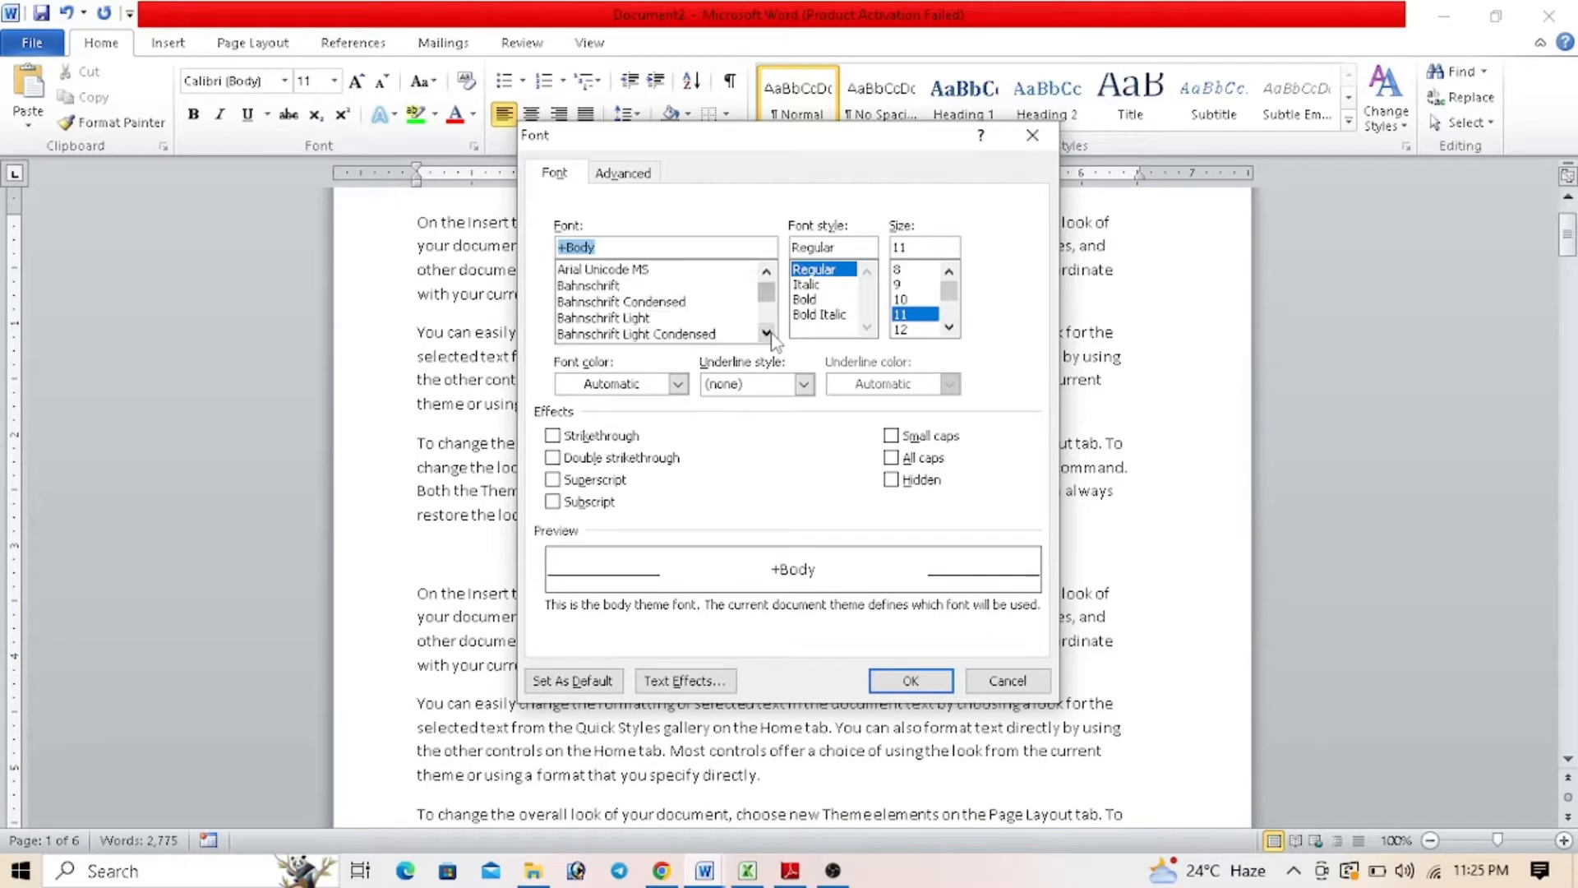
click(767, 333)
click(670, 318)
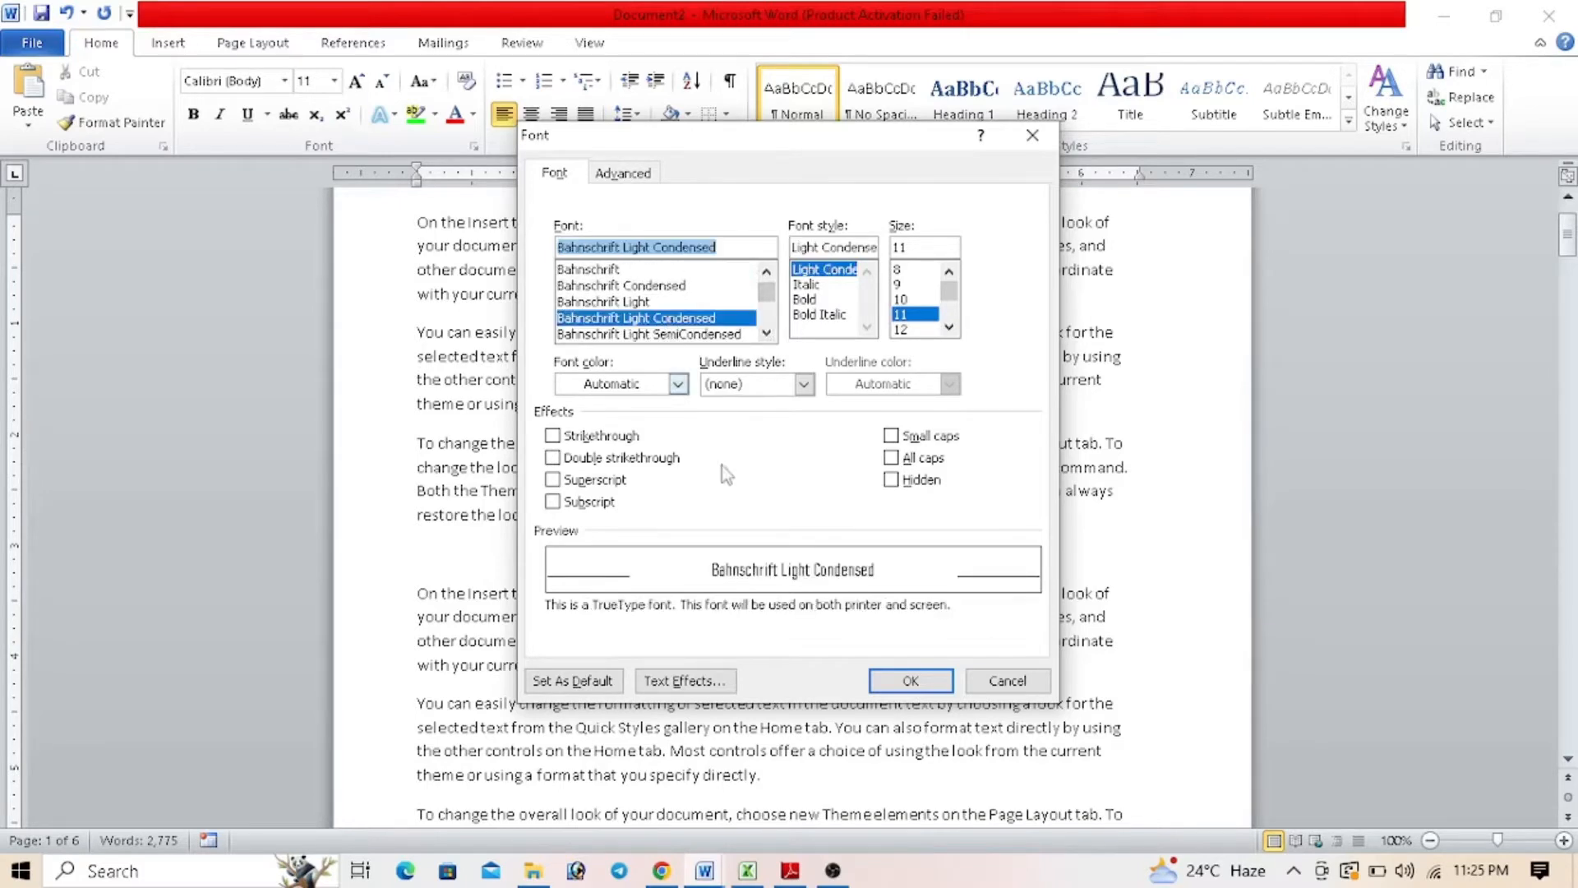
click(911, 681)
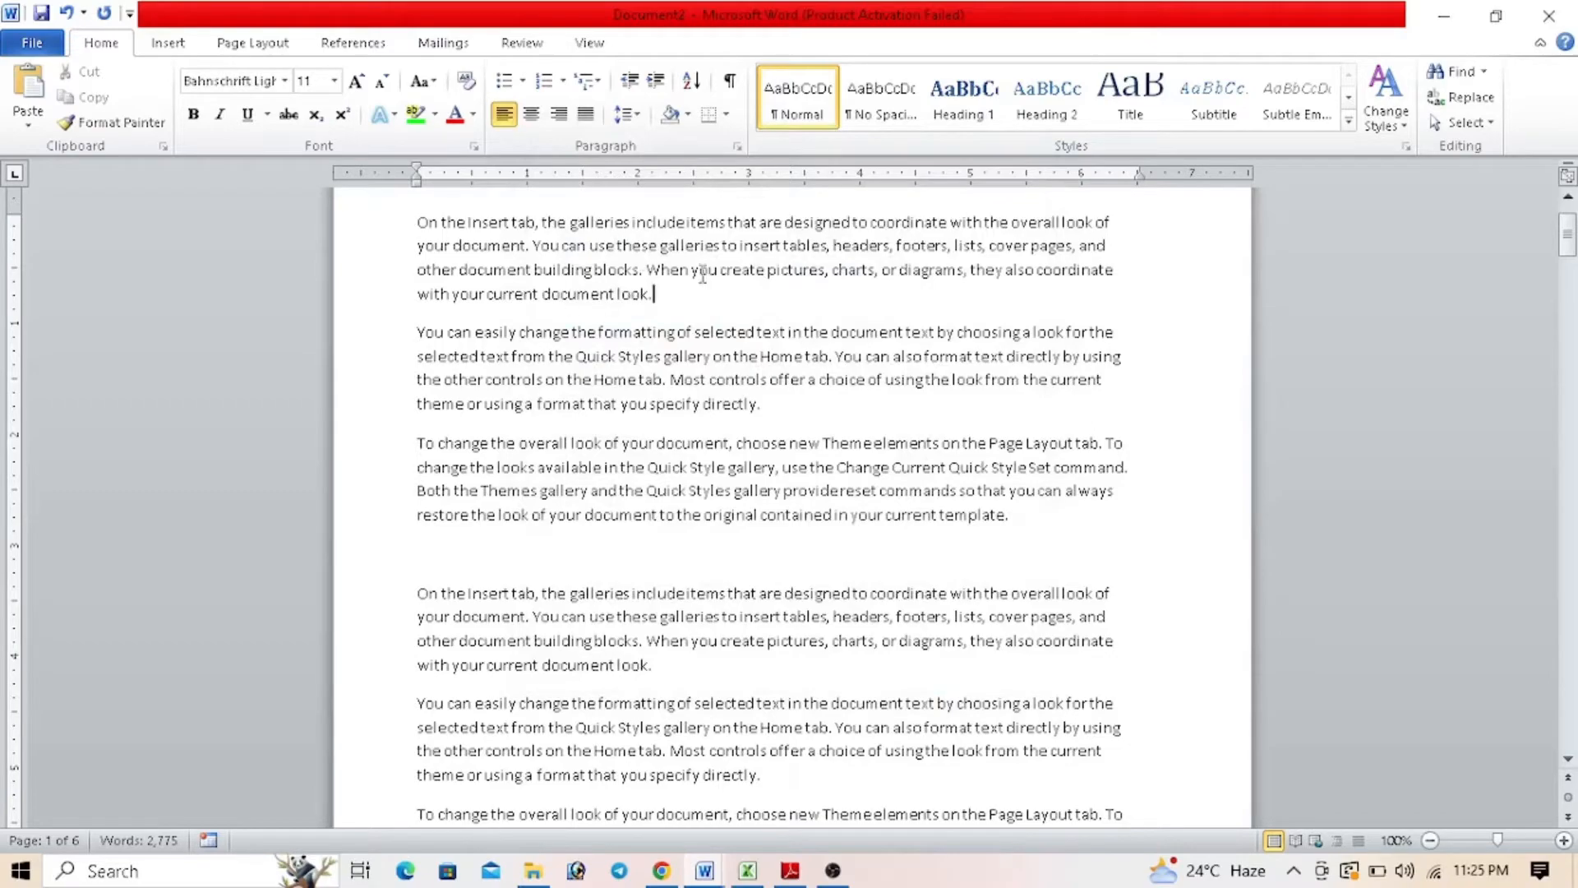
Step: Preview font size 72 on the first paragraph, and leave the size list without applying it
click(286, 81)
click(333, 81)
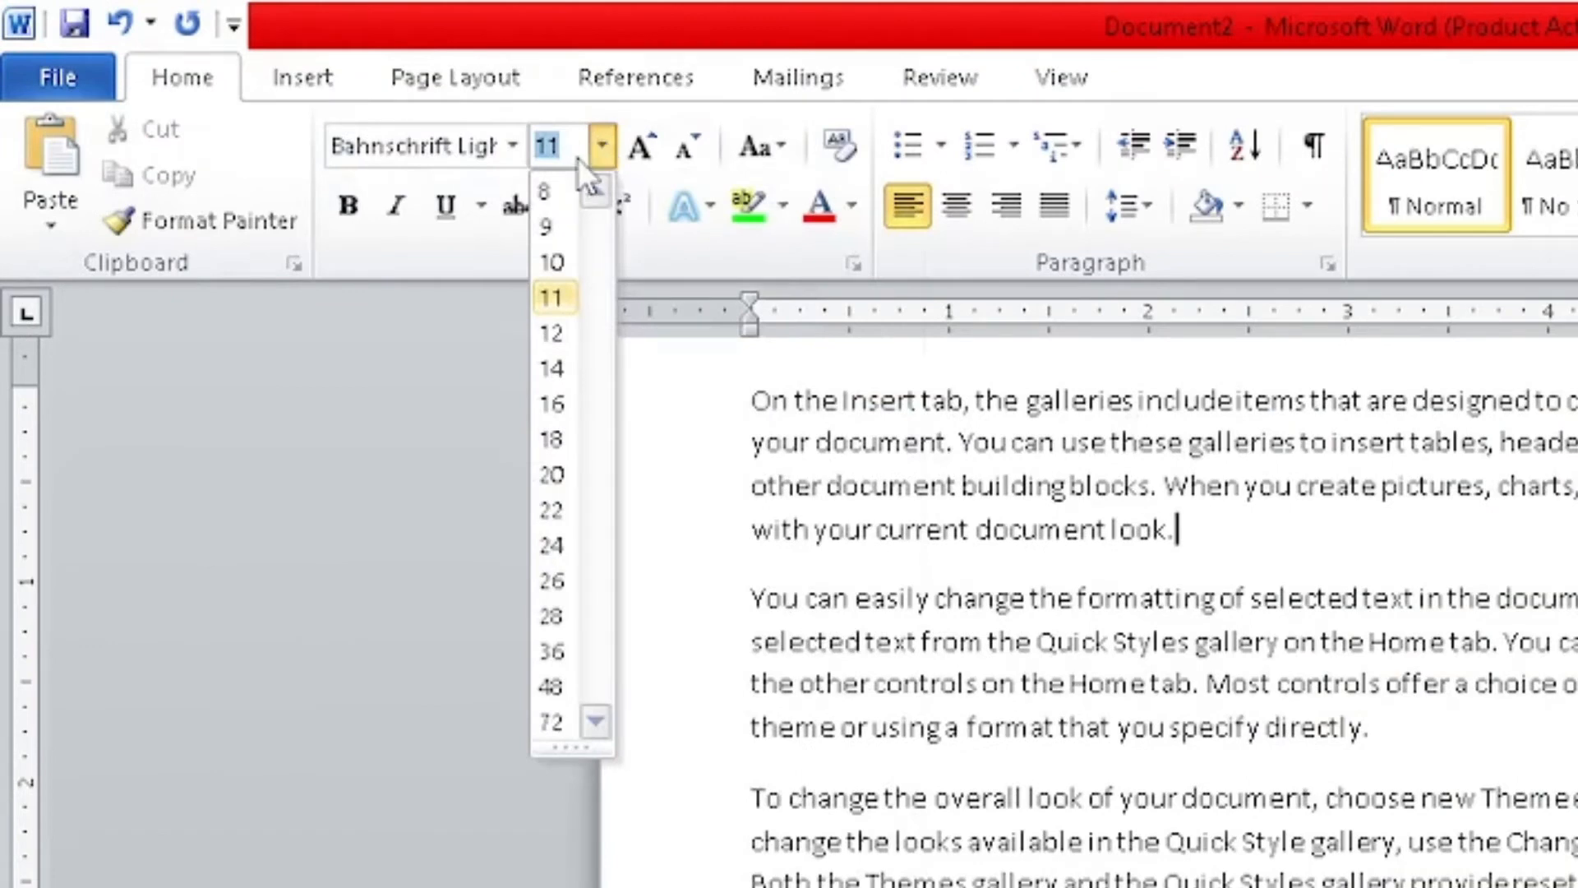
click(1192, 547)
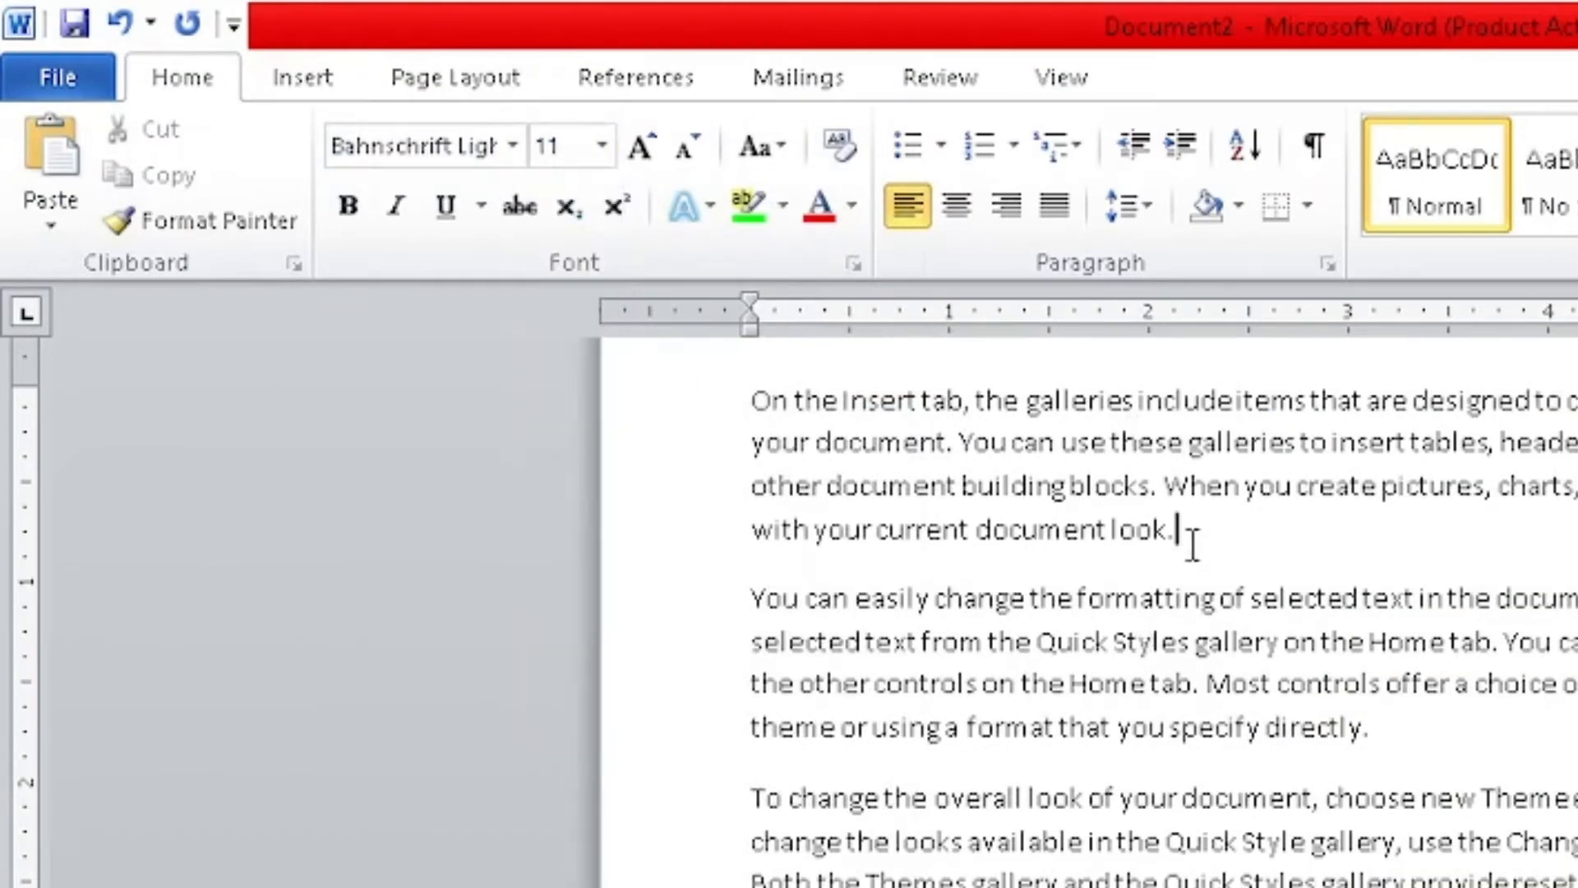
drag(1192, 547, 754, 363)
click(601, 146)
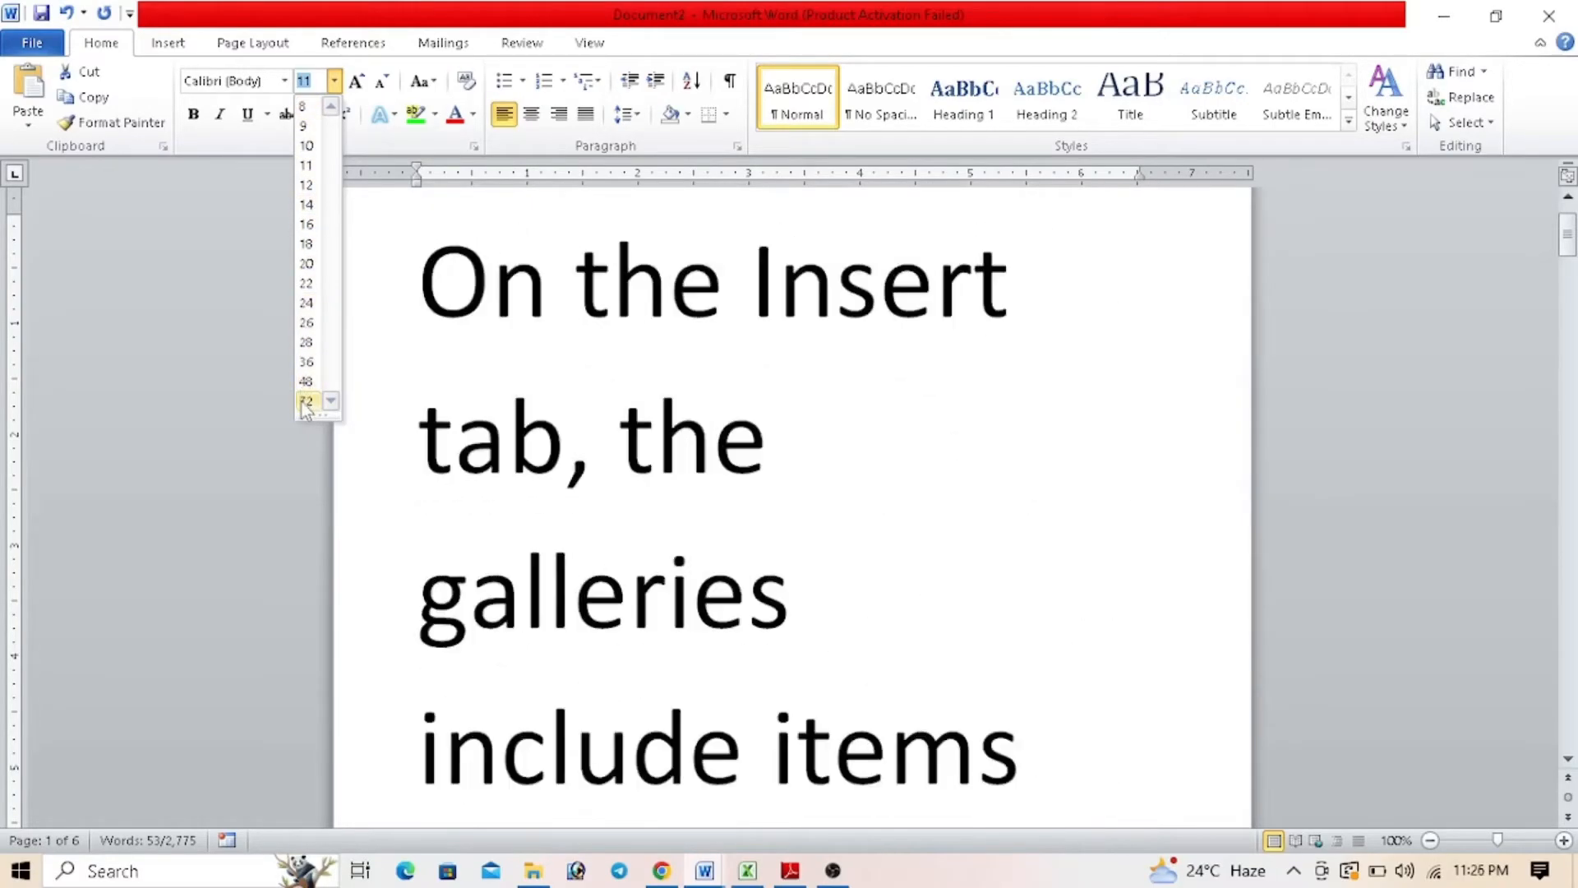
click(525, 285)
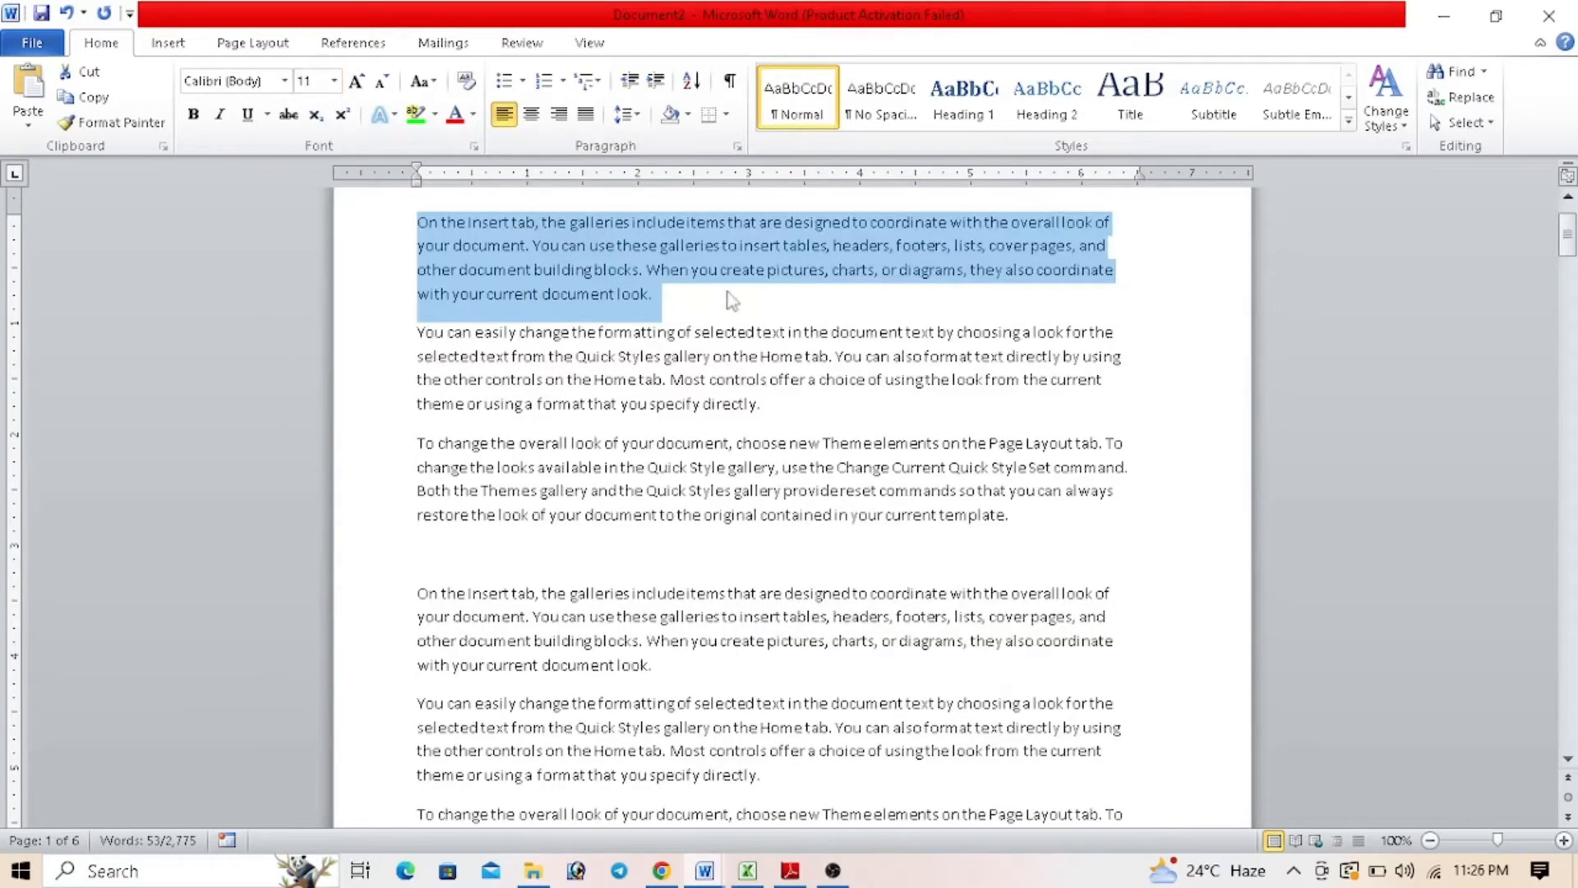
click(686, 298)
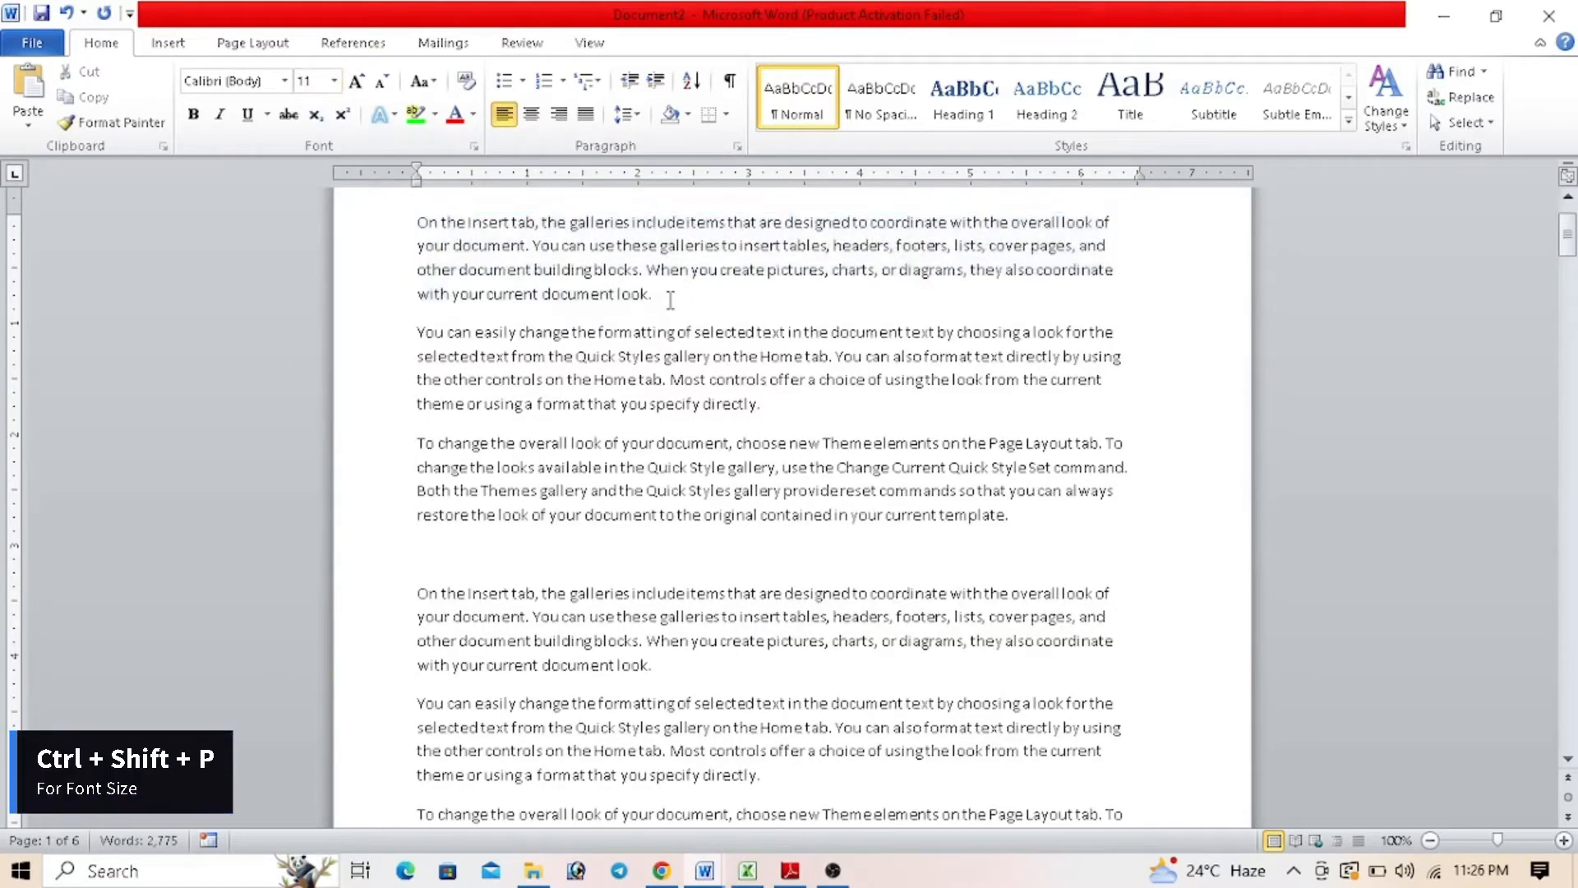
Step: Set the first paragraph's font size to 102 through the Font dialog, and undo the change
key(ctrl+shift+p)
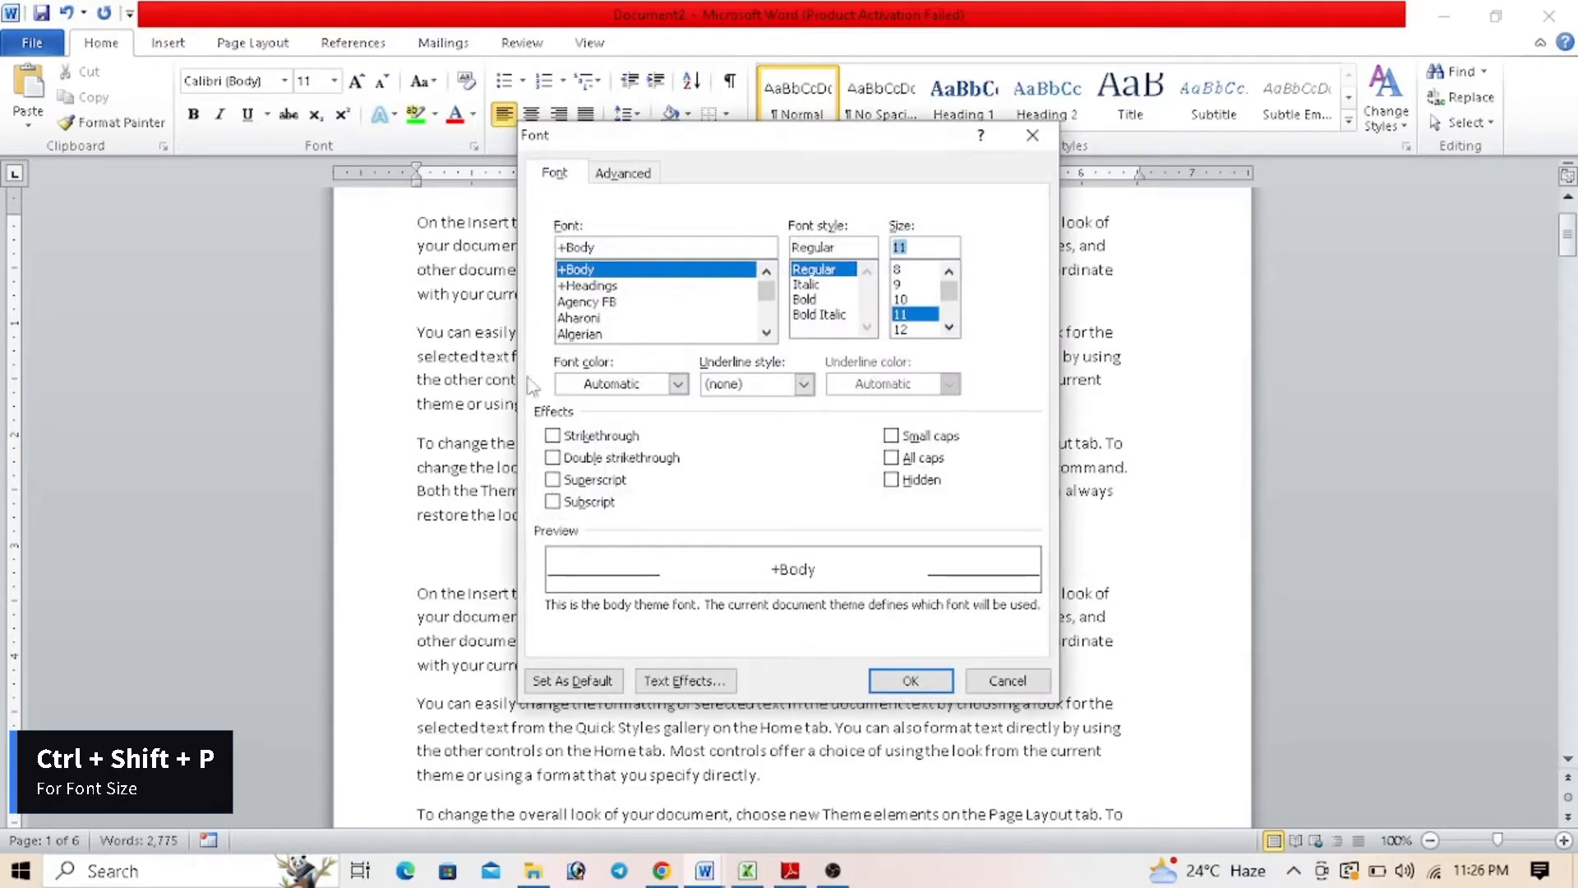
triple_click(614, 366)
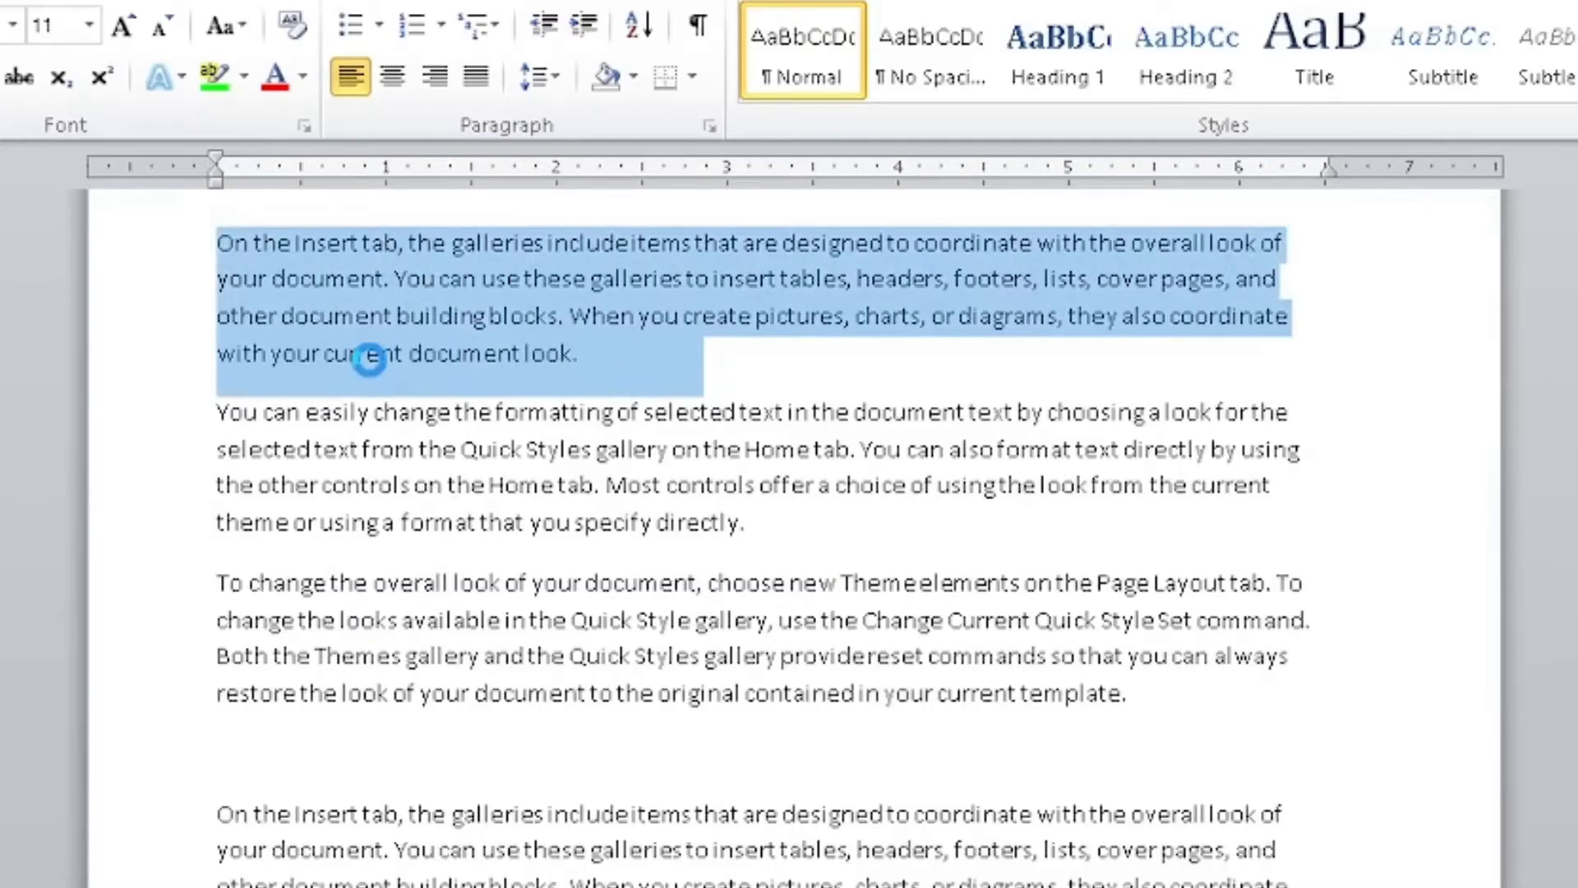
key(ctrl+shift+p)
text(102)
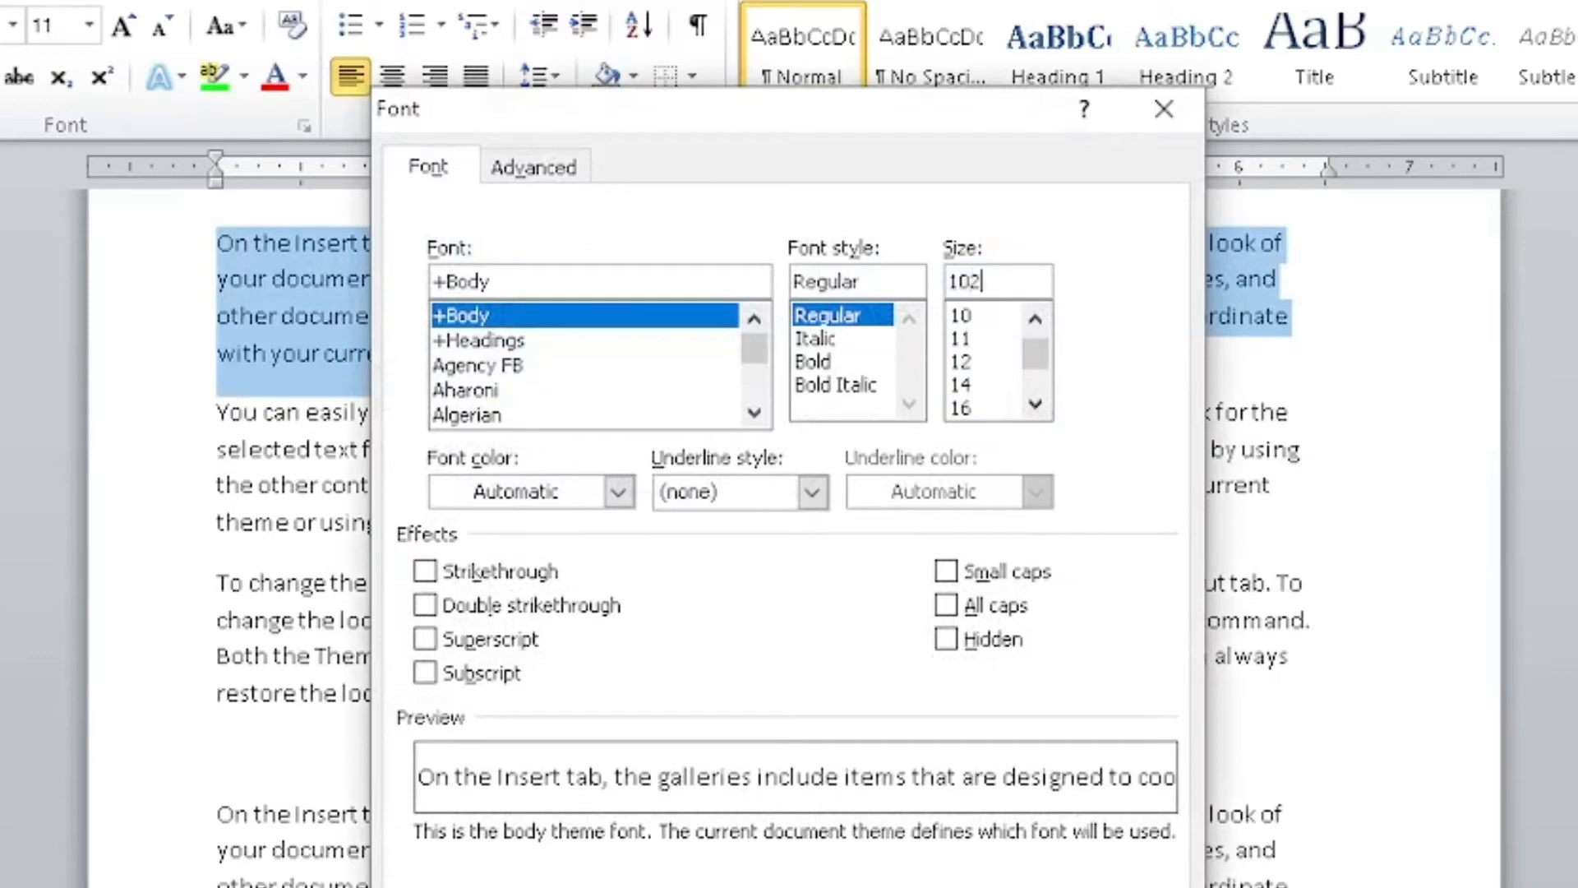
key(Return)
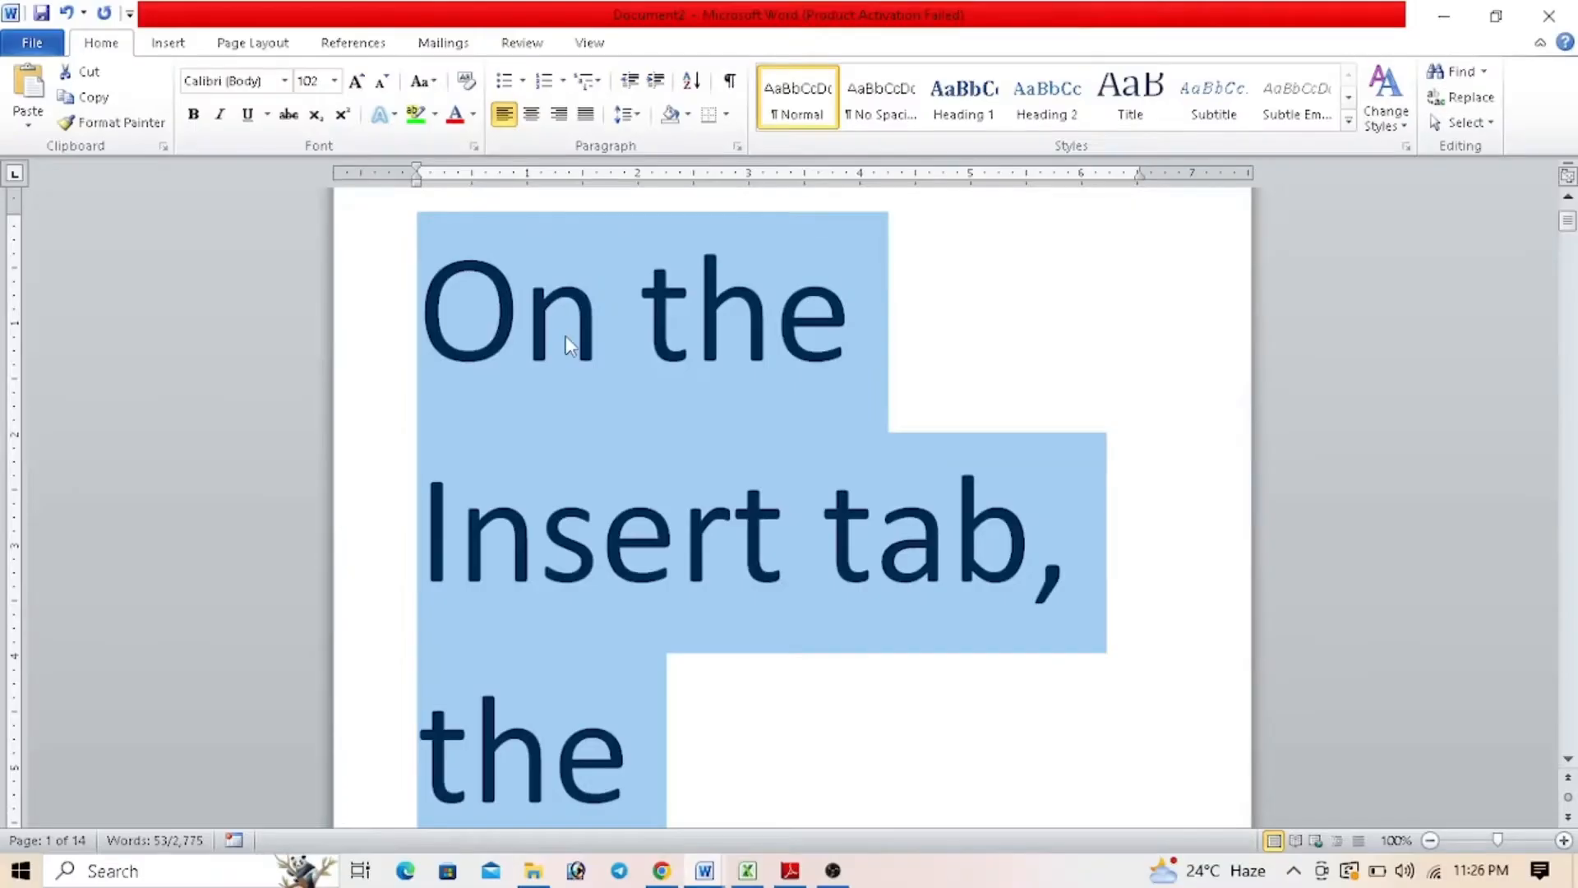
key(ctrl+z)
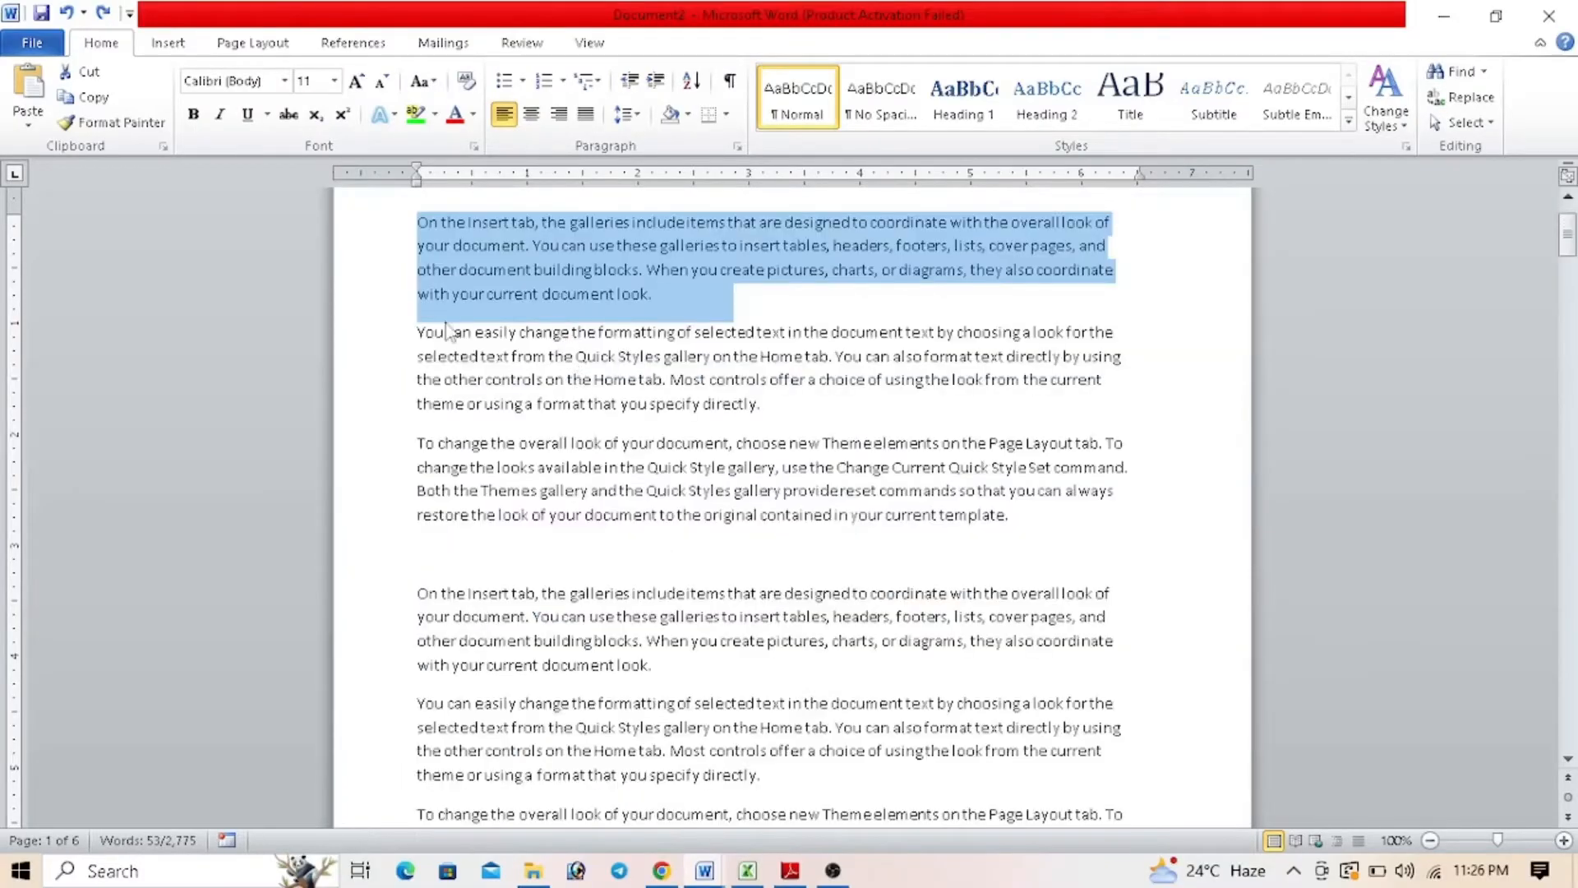
click(669, 300)
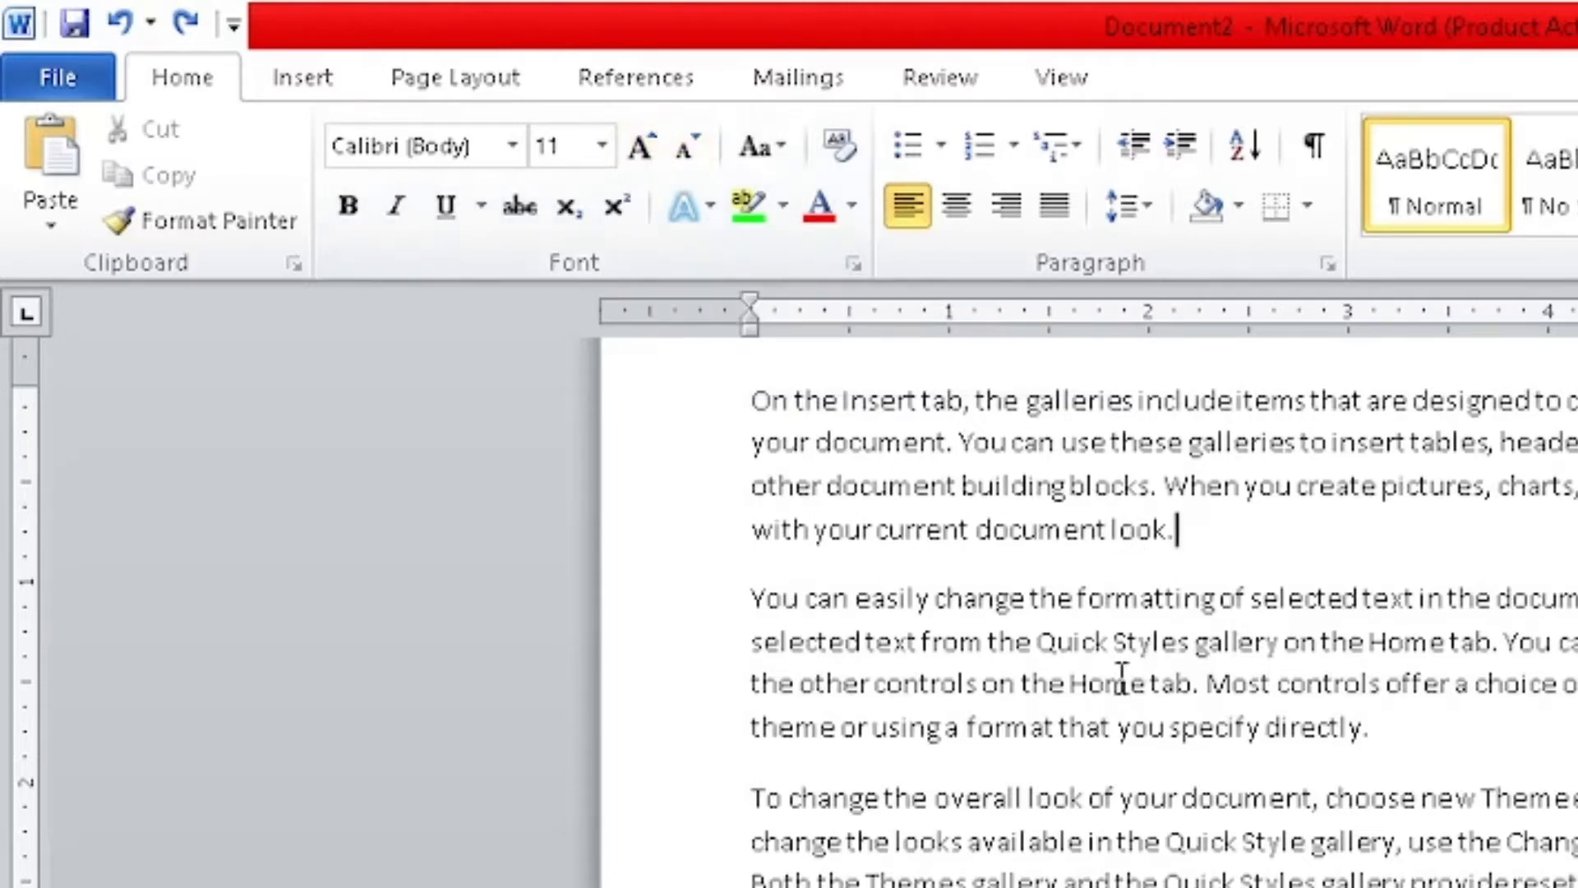
Step: Select the first paragraph and enlarge its text step by step beyond size 28 with Grow Font
key(ctrl+shift+Up)
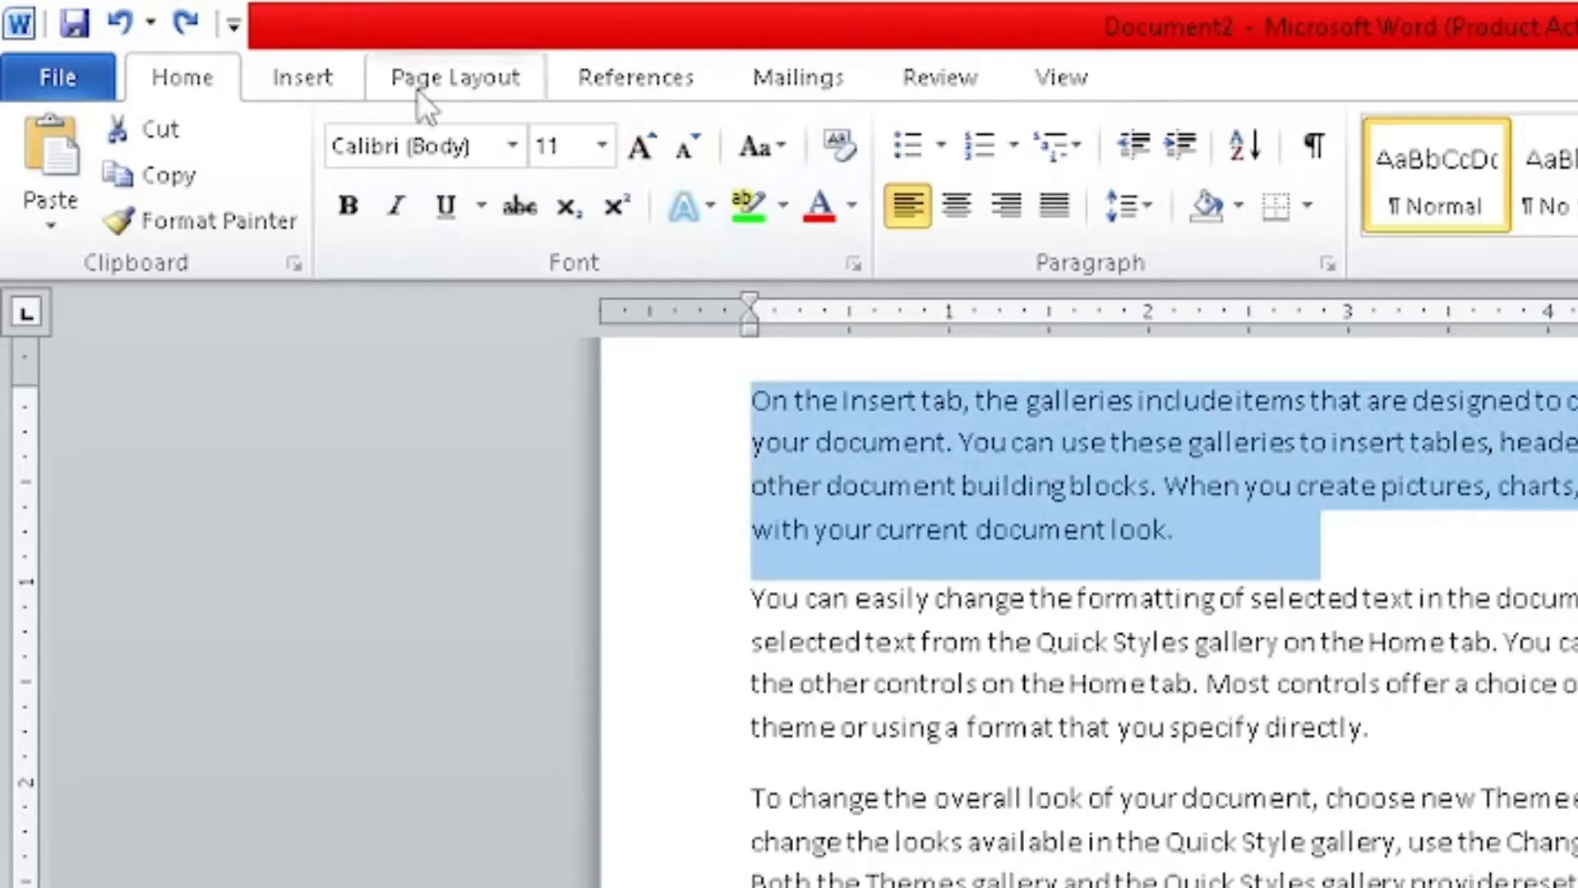
click(638, 153)
click(638, 152)
click(637, 153)
click(638, 153)
triple_click(637, 155)
double_click(638, 154)
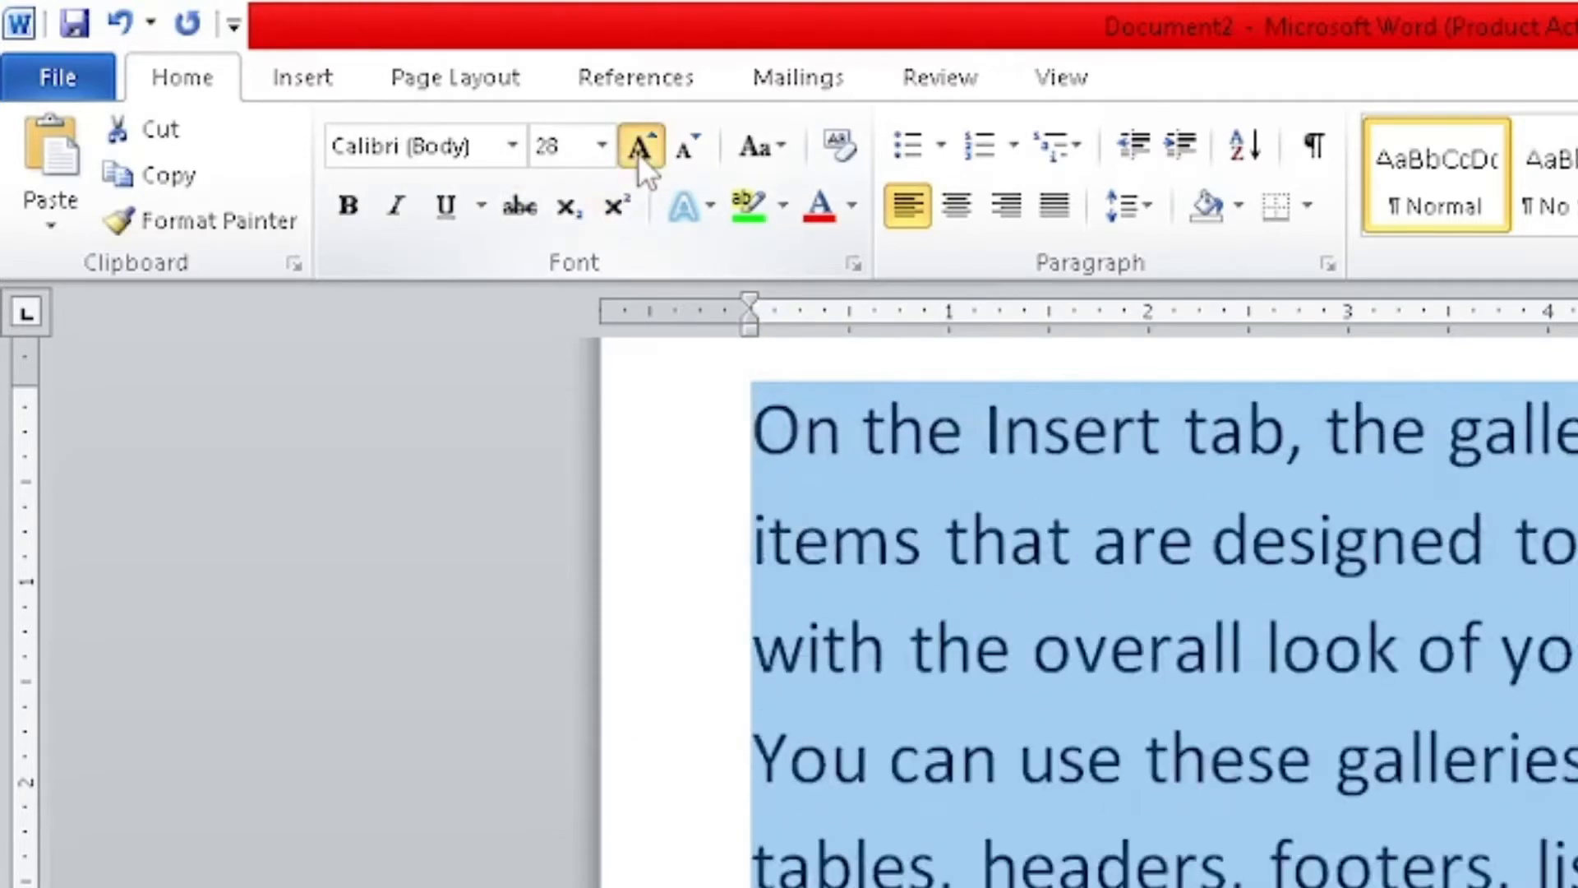
triple_click(638, 153)
double_click(639, 154)
Step: Reduce the first paragraph's font size to 12 with Shrink Font
triple_click(689, 161)
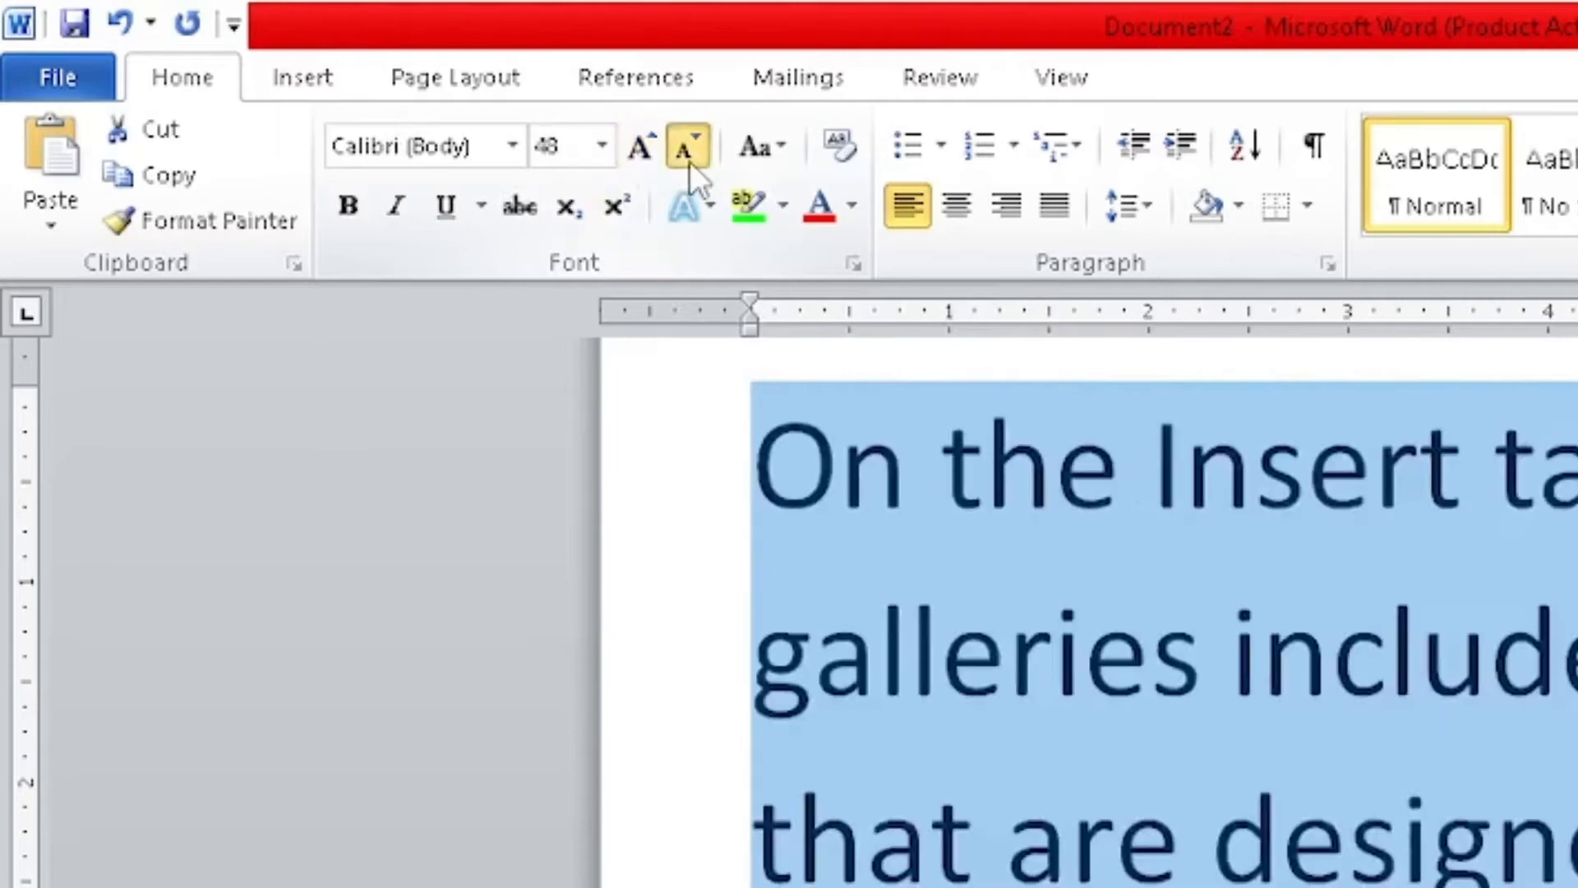
triple_click(689, 161)
double_click(689, 161)
double_click(689, 161)
double_click(691, 161)
click(692, 162)
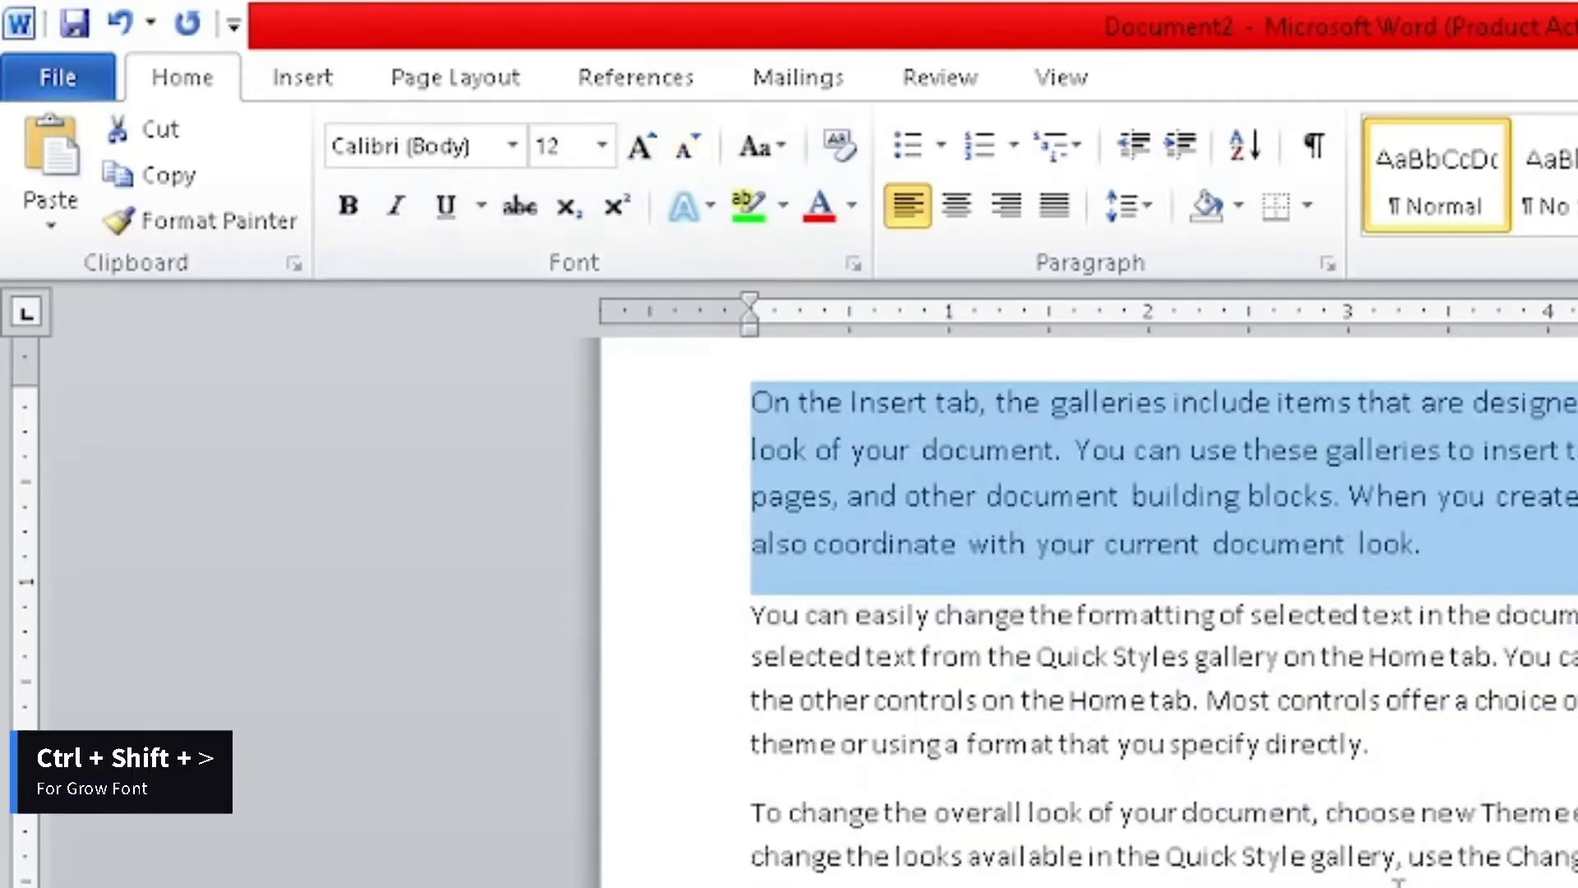
Step: Increase the first paragraph's font size to 18 with Grow Font
key(ctrl+shift+greater)
key(ctrl+shift+greater)
key(ctrl+shift+greater)
key(ctrl+shift+greater)
key(ctrl+shift+greater)
key(ctrl+shift+greater)
key(ctrl+shift+greater)
key(ctrl+shift+greater)
key(ctrl+shift+greater)
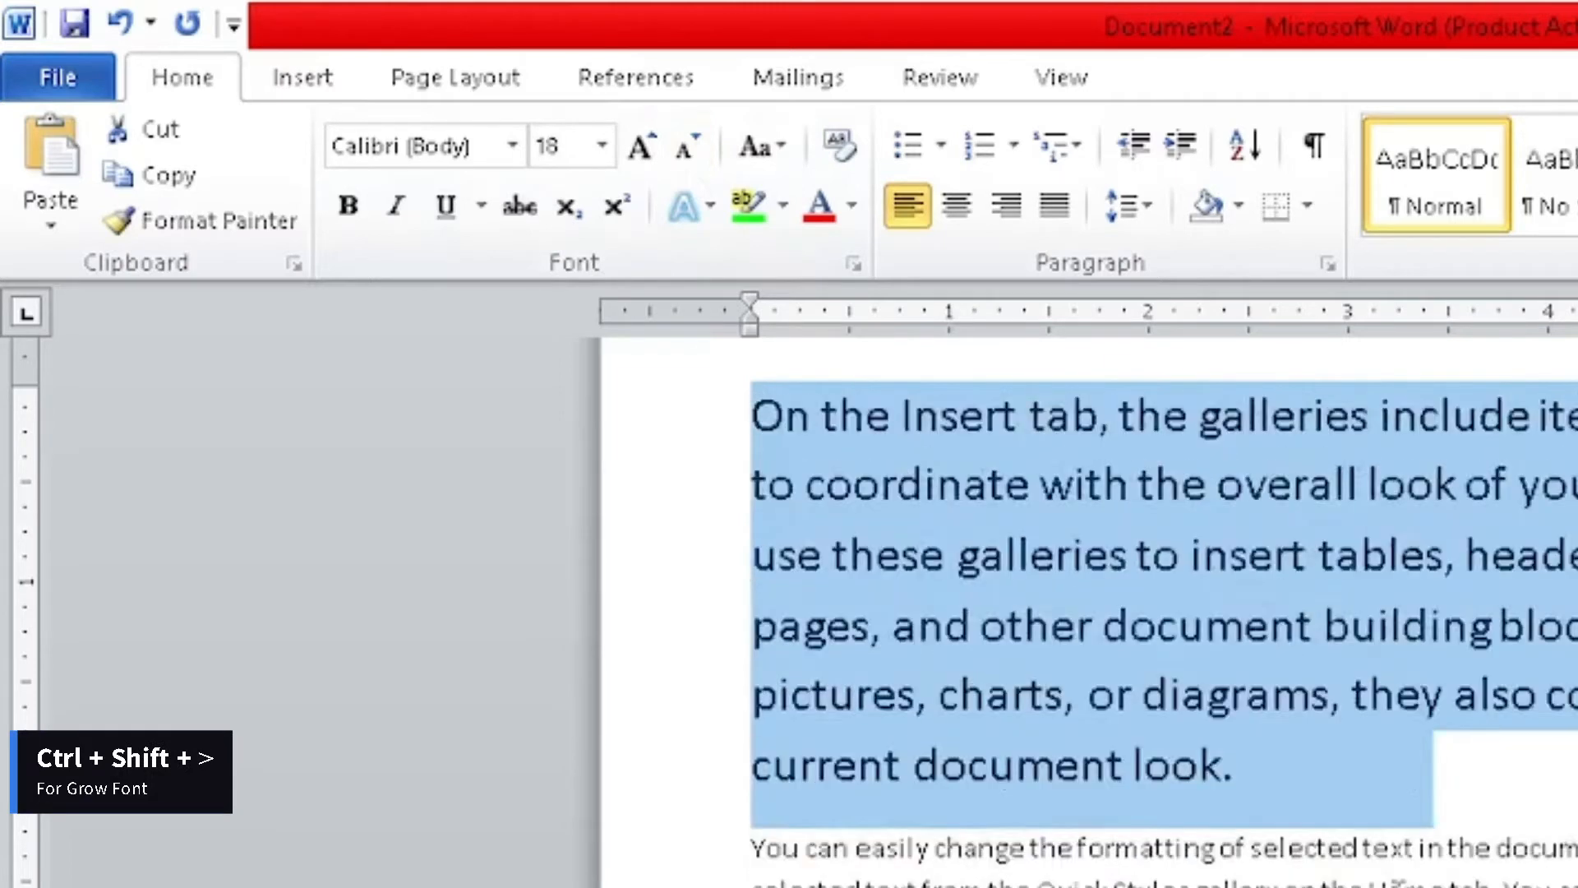
Step: Enlarge the first paragraph's text step by step to size 120 with Grow Font
key(ctrl+shift+greater)
key(ctrl+shift+greater)
key(ctrl+shift+greater)
key(ctrl+shift+greater)
key(ctrl+shift+greater)
key(ctrl+shift+greater)
key(ctrl+shift+greater)
key(ctrl+shift+greater)
key(ctrl+shift+greater)
key(ctrl+shift+greater)
key(ctrl+shift+greater)
key(ctrl+shift+greater)
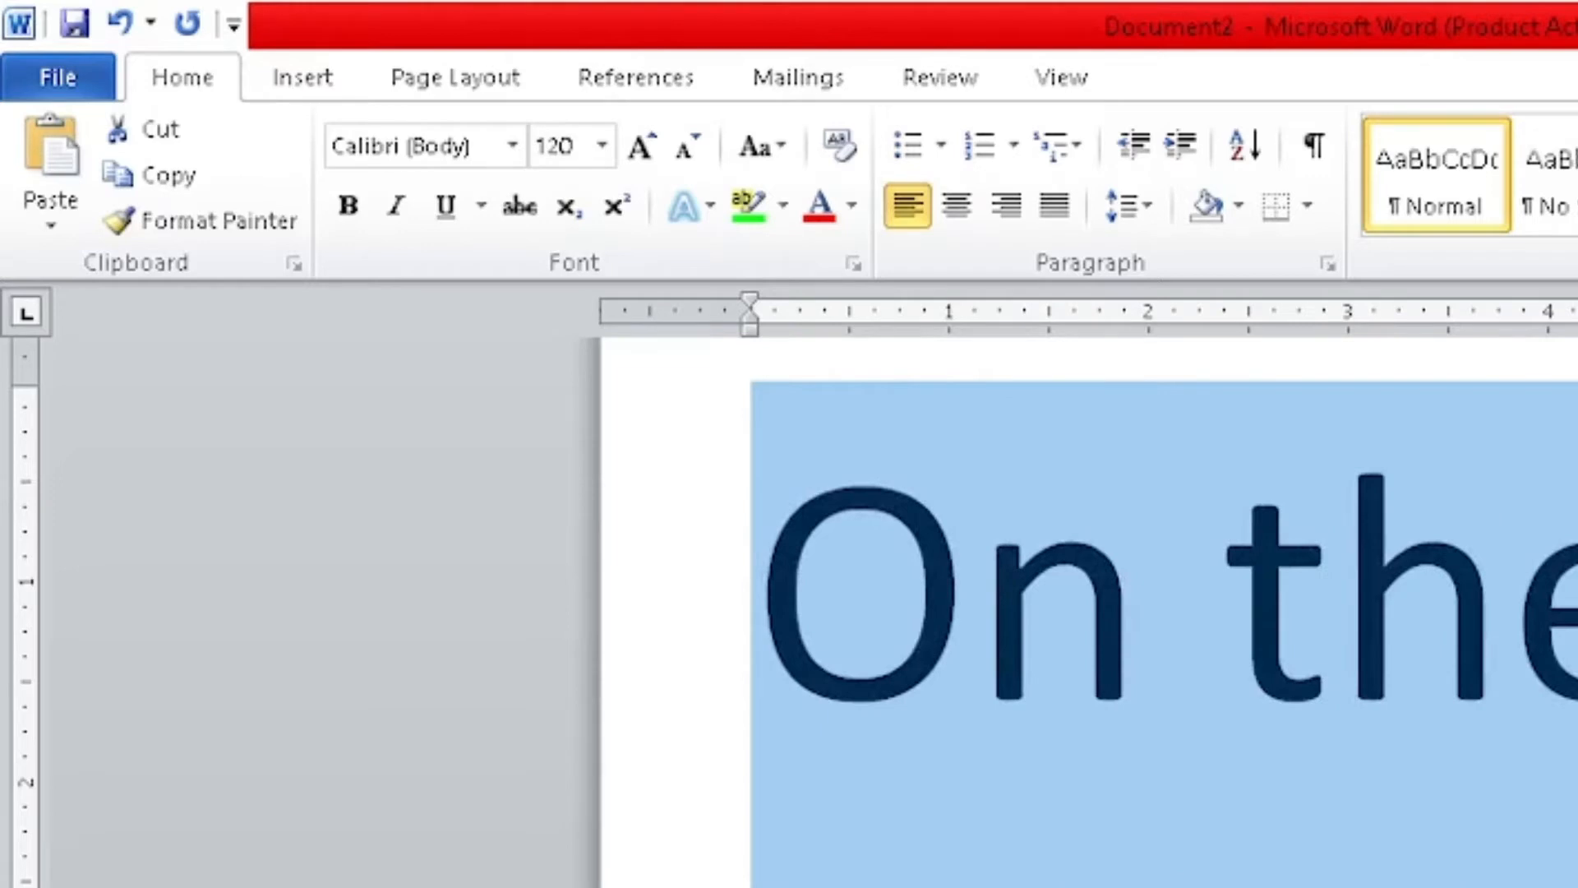
Step: Reduce the first paragraph's font size step by step to 11 with Shrink Font
key(ctrl+shift+less)
key(ctrl+shift+less)
key(ctrl+shift+less)
key(ctrl+shift+less)
key(ctrl+shift+less)
key(ctrl+shift+less)
key(ctrl+shift+less)
key(ctrl+shift+less)
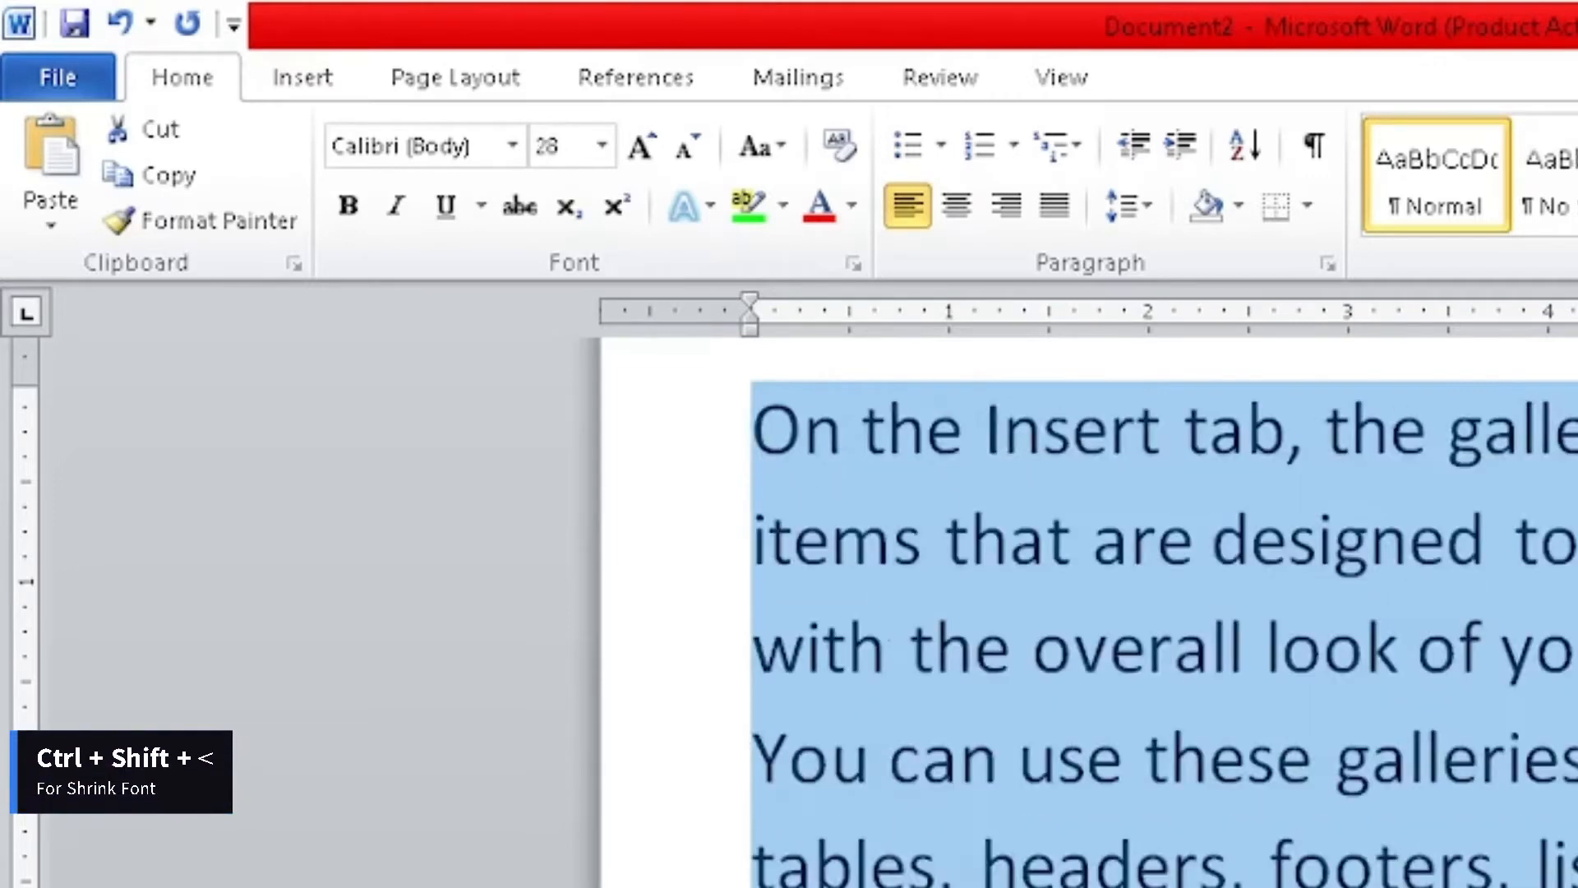
key(ctrl+shift+less)
key(ctrl+shift+less)
key(ctrl+shift+less)
key(ctrl+shift+less)
key(ctrl+shift+less)
key(ctrl+shift+less)
key(ctrl+shift+less)
key(ctrl+shift+less)
key(ctrl+shift+less)
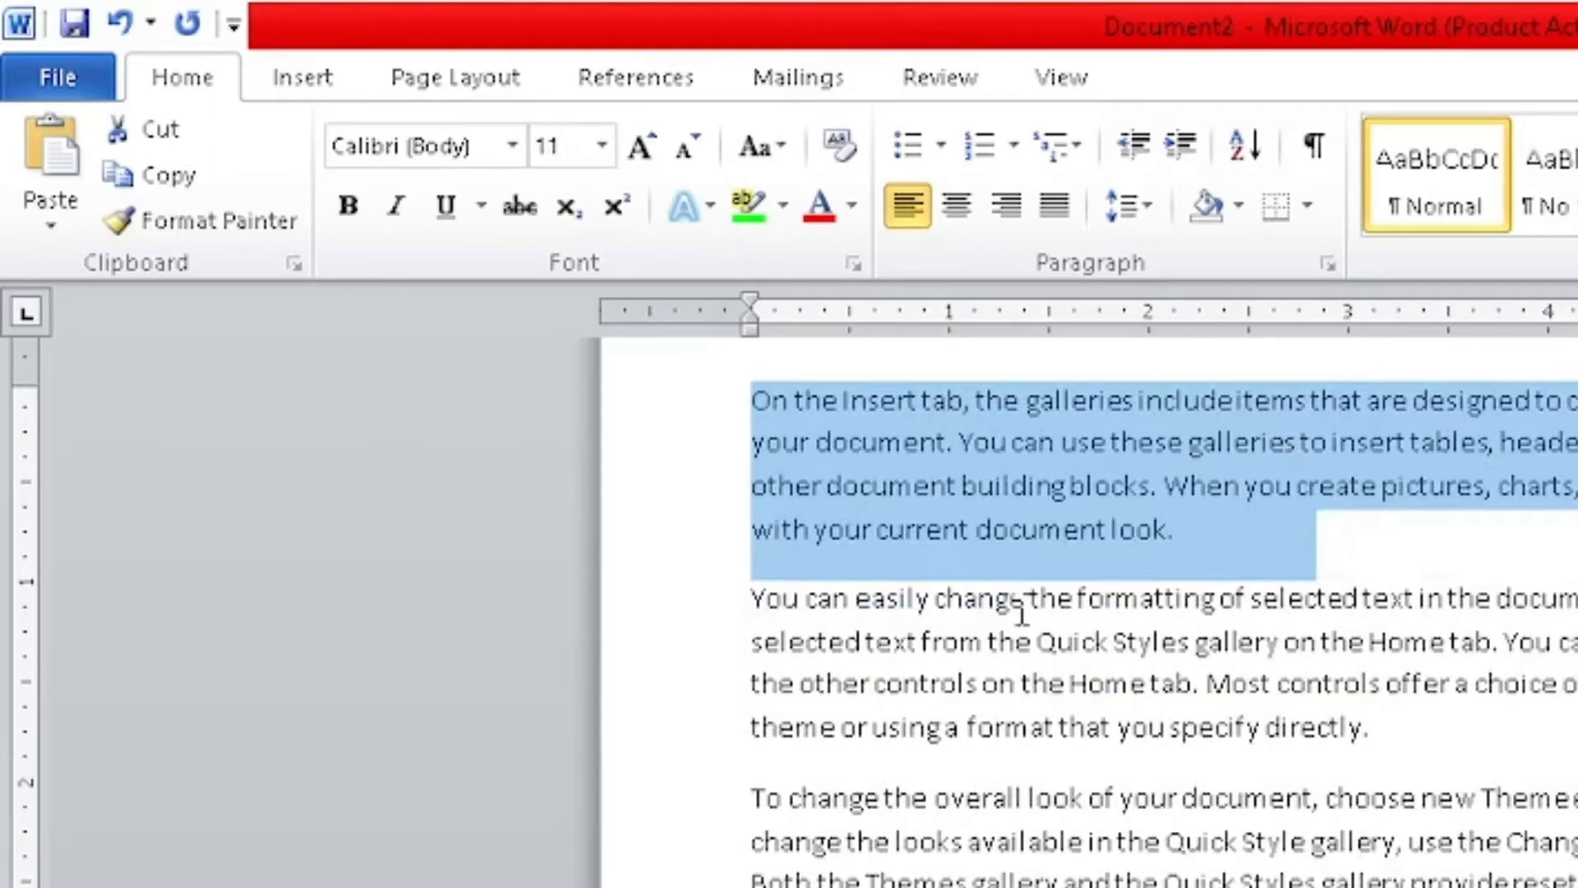
Step: Select the first two paragraphs and convert their text to UPPERCASE
click(1227, 641)
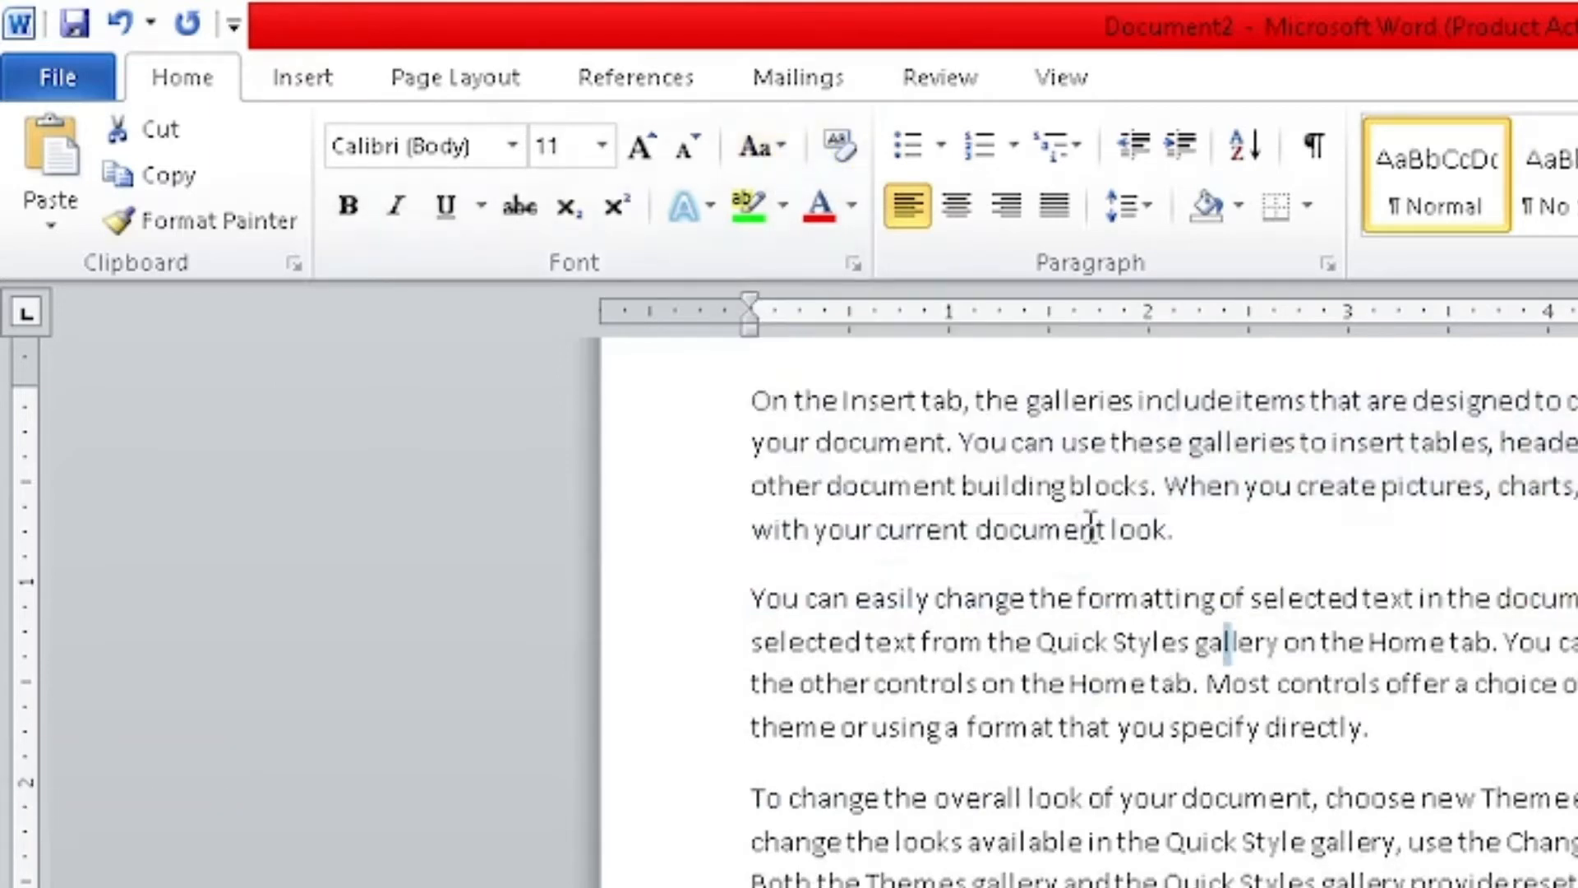
drag(751, 400, 1338, 728)
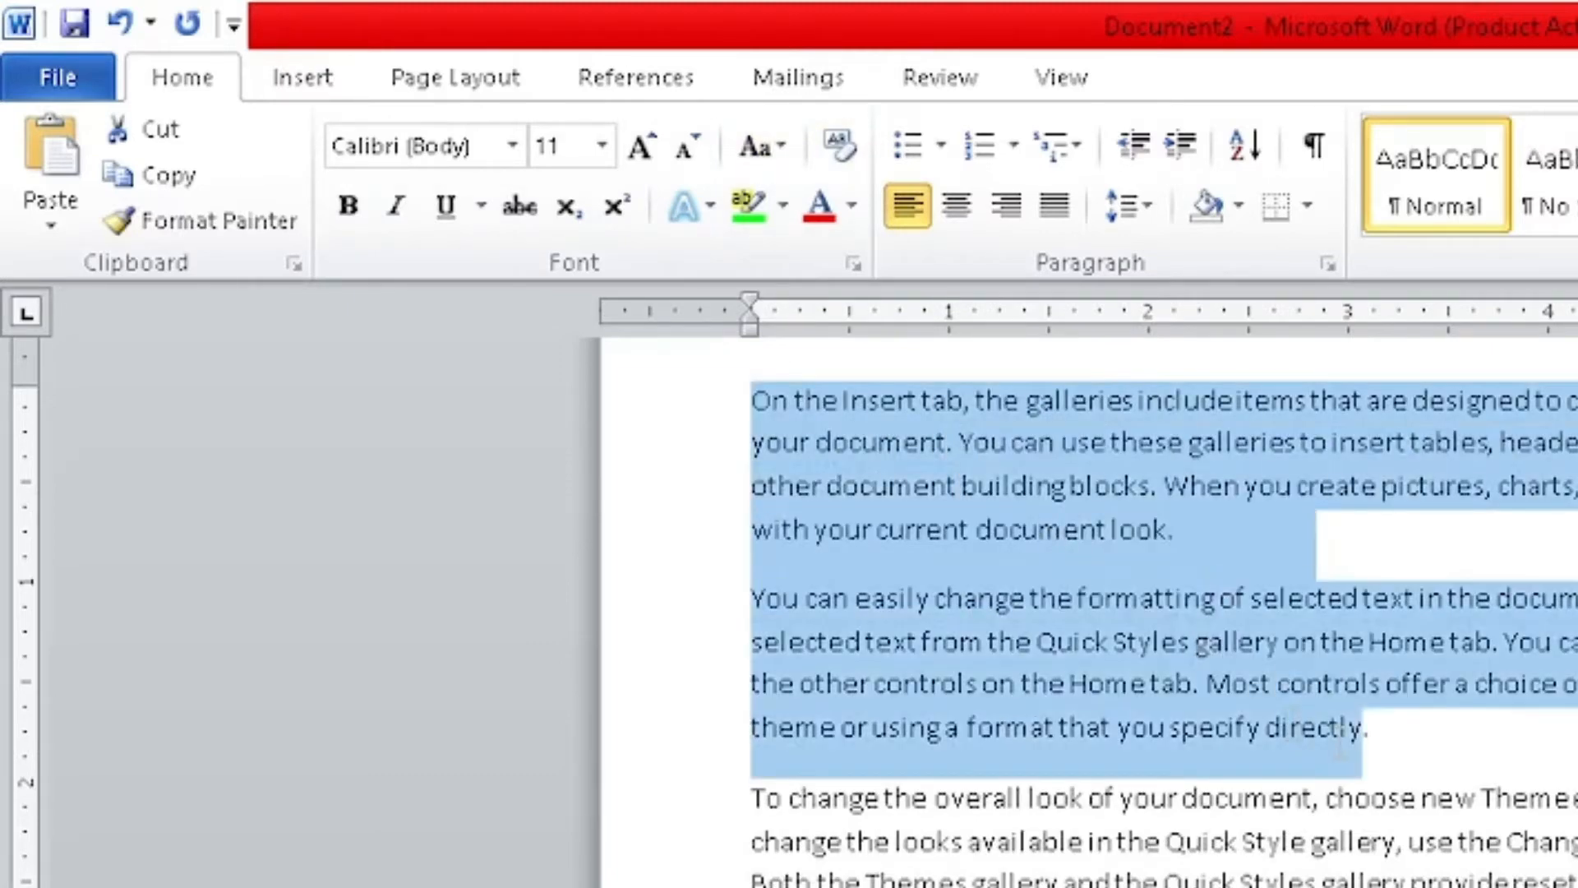
click(1393, 729)
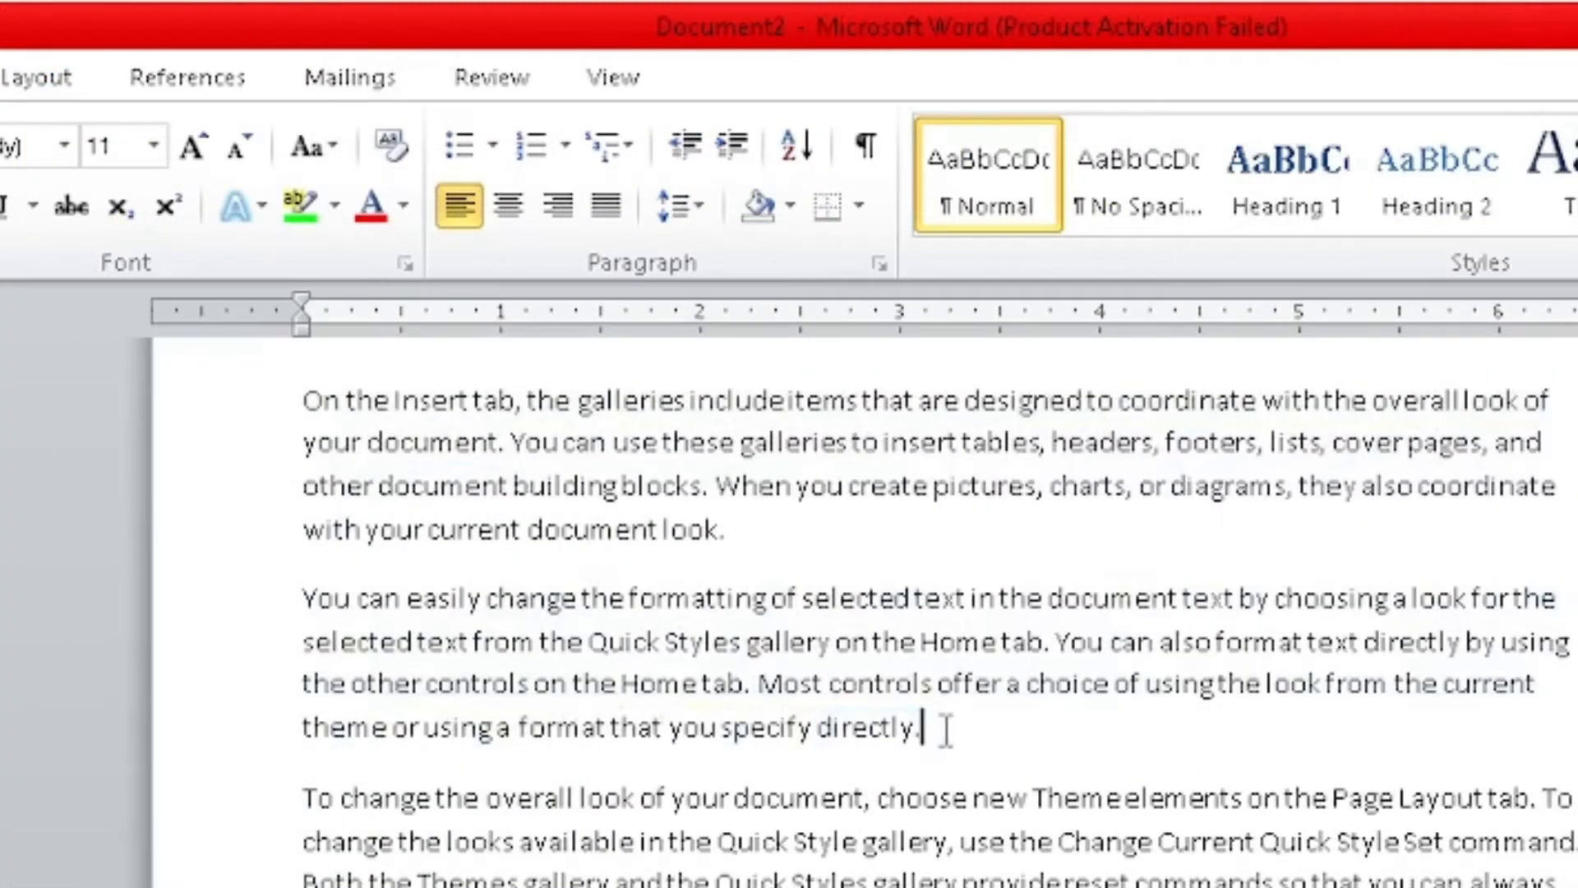
key(ctrl+shift+Up)
key(ctrl+shift+Up)
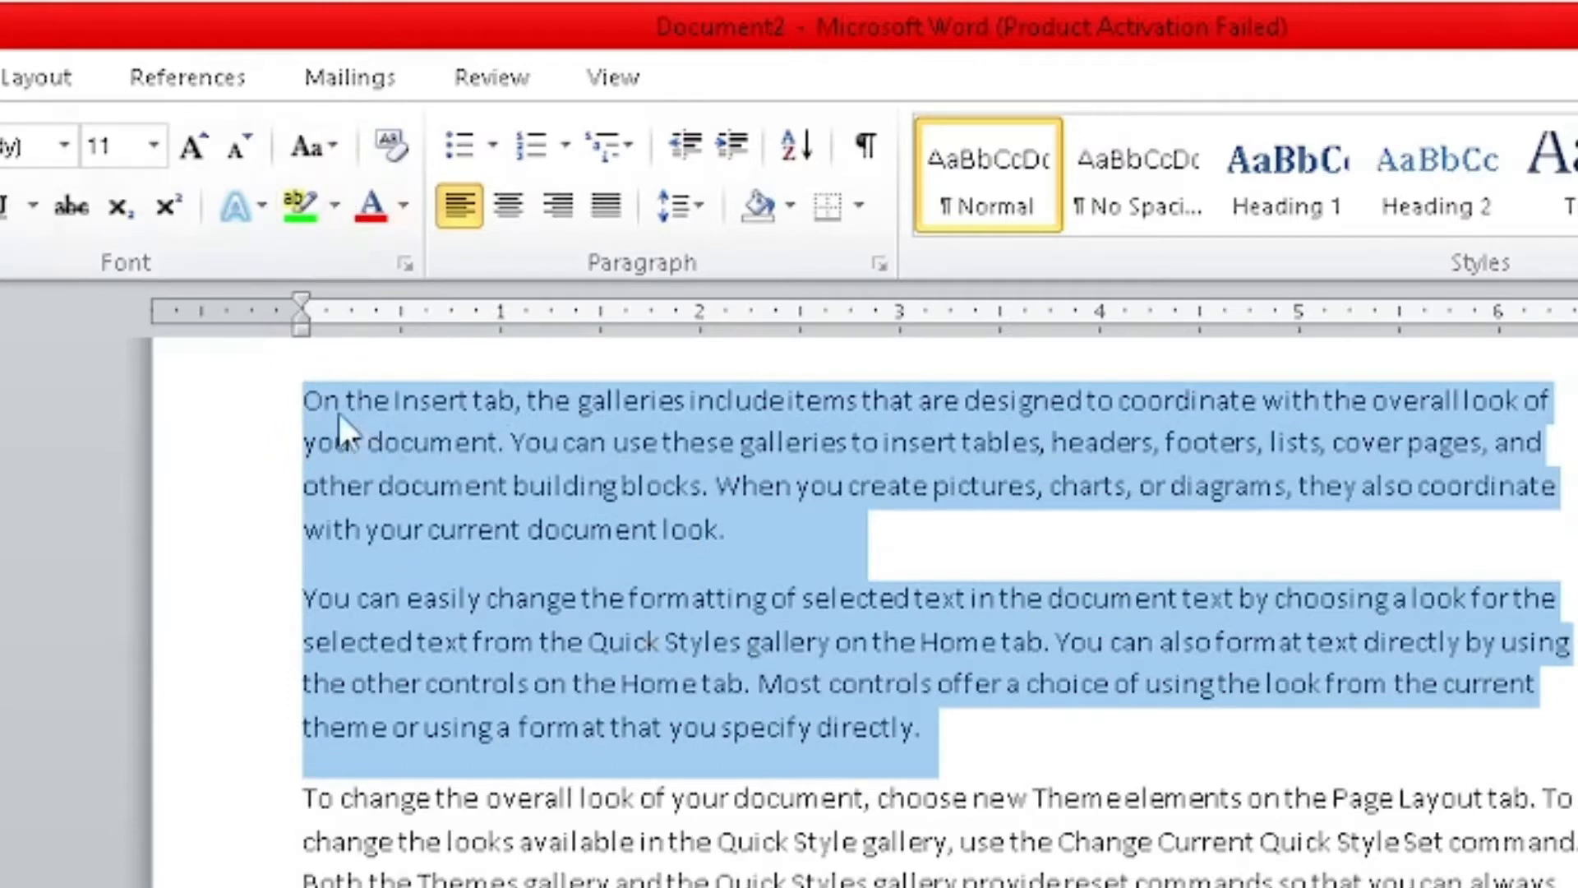
click(319, 150)
click(355, 299)
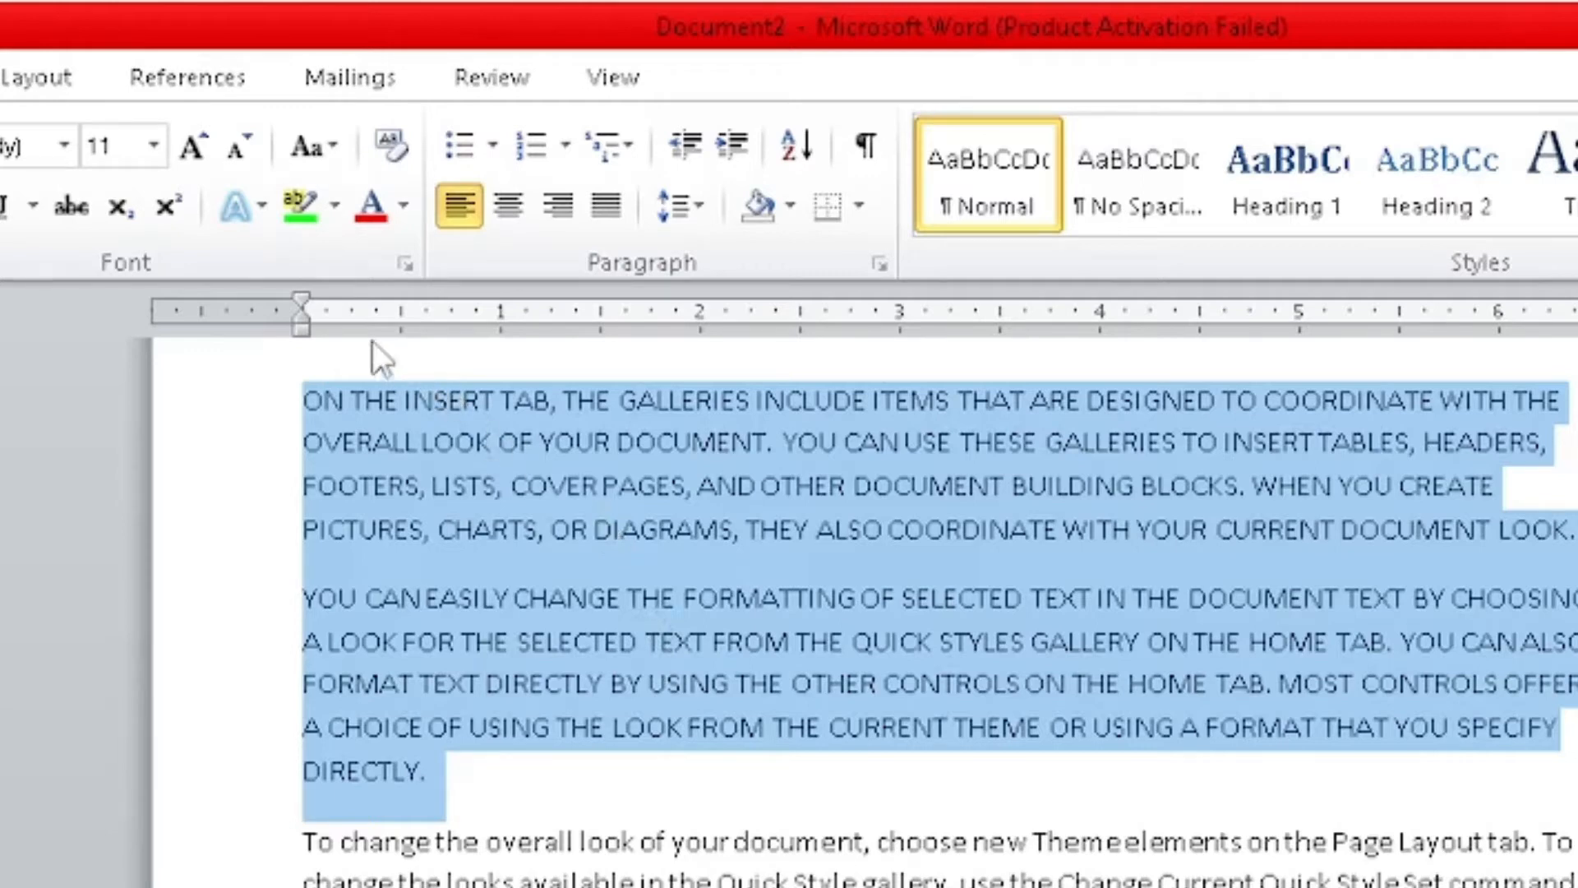
Step: Change the case of the two selected paragraphs to lowercase, and to Capitalize Each Word
click(288, 146)
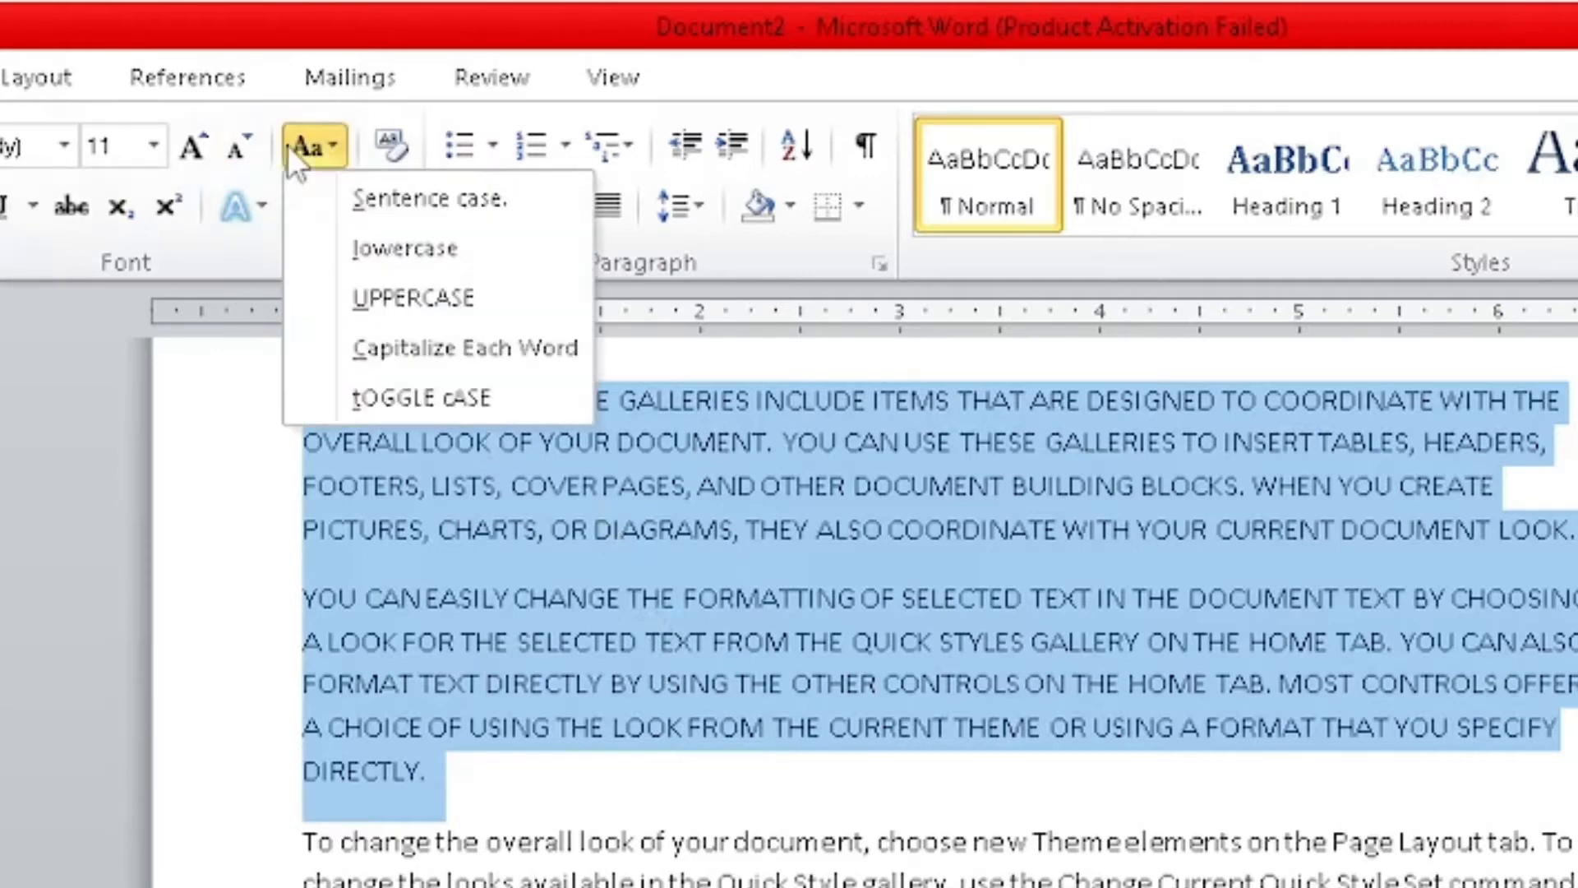
click(390, 255)
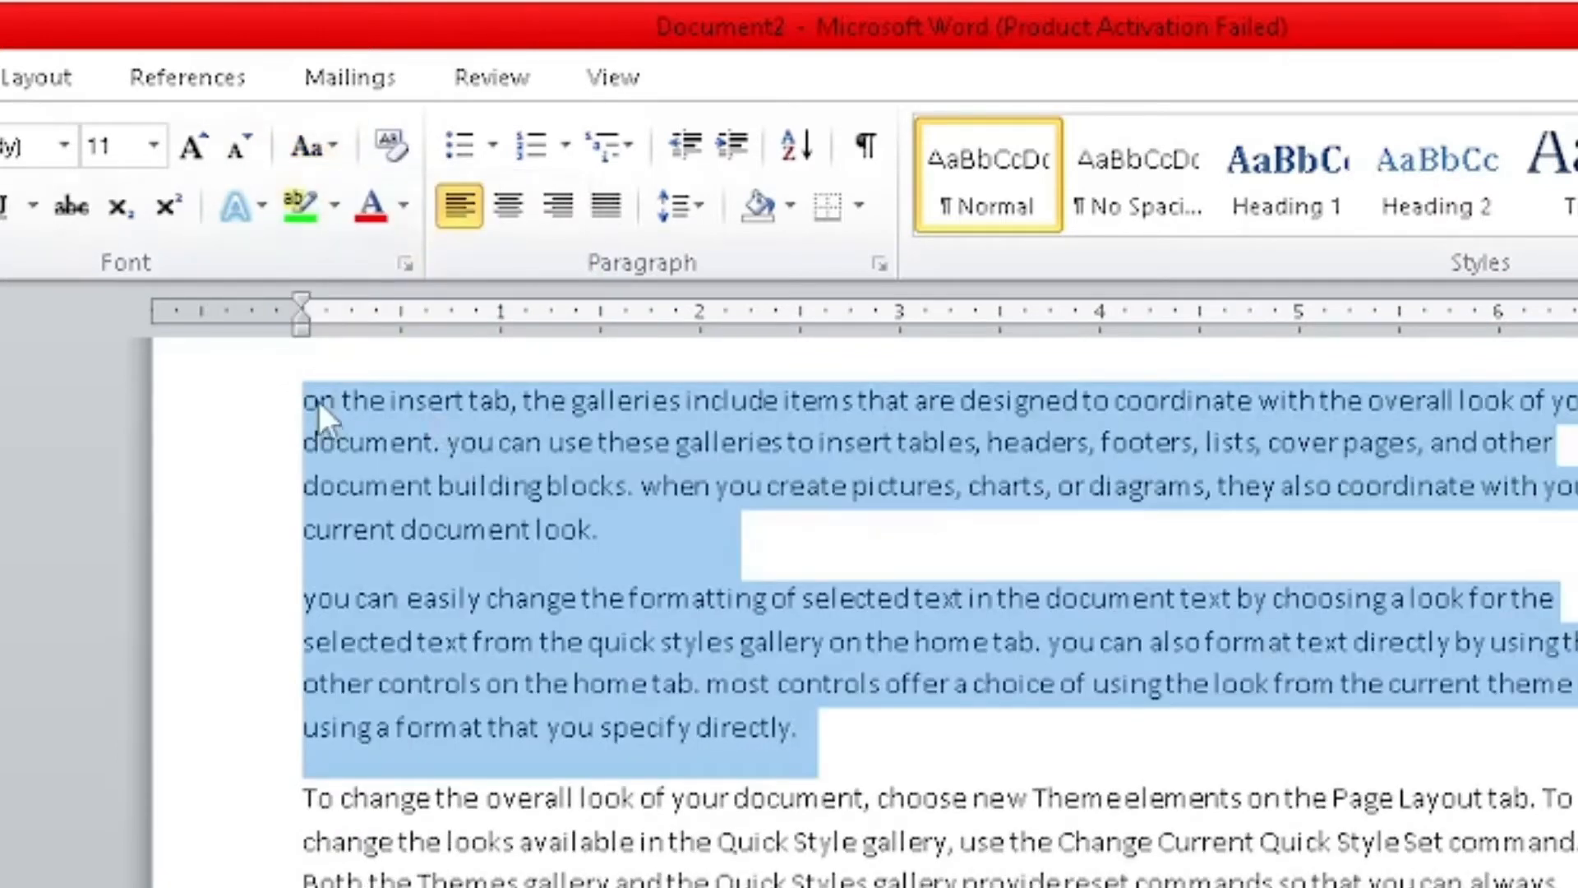
click(302, 148)
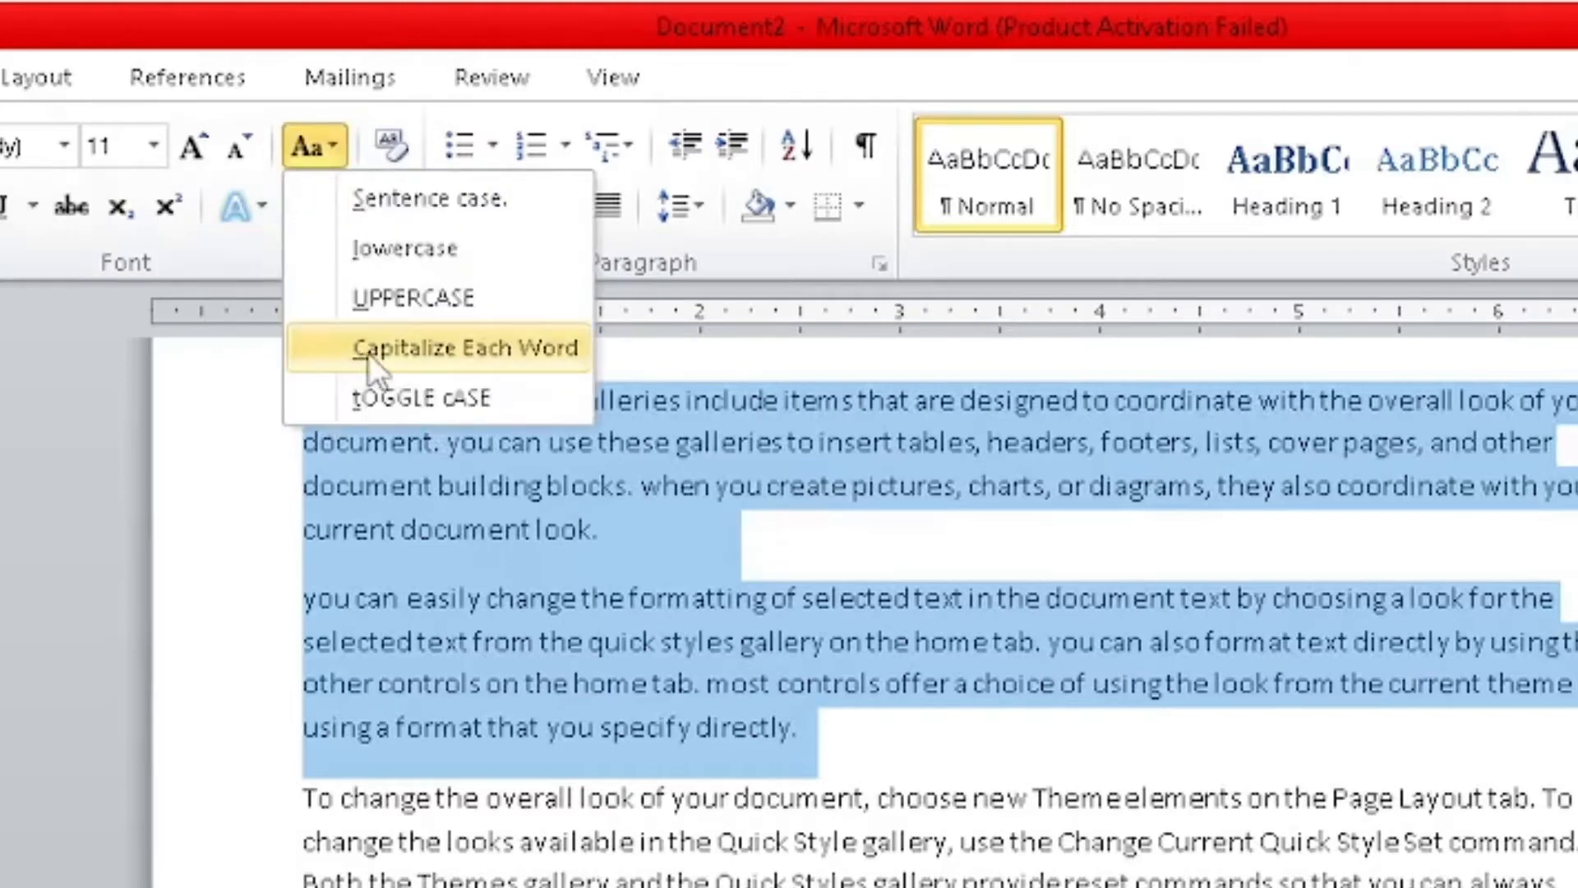
click(436, 348)
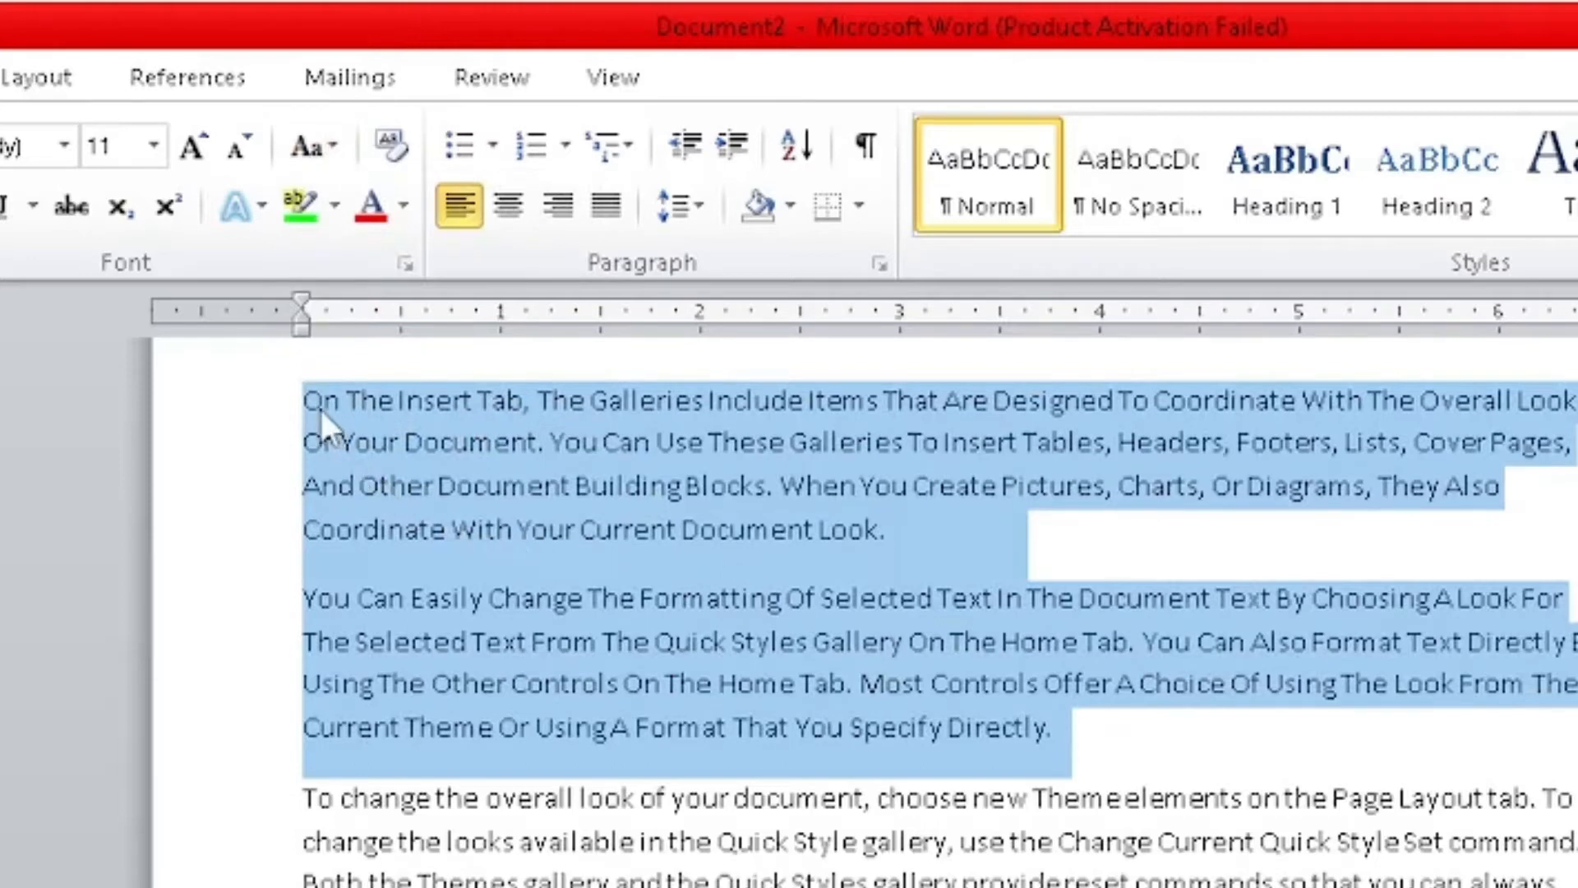
Step: Apply tOGGLE cASE to the two selected paragraphs, and convert them to Sentence case
click(306, 150)
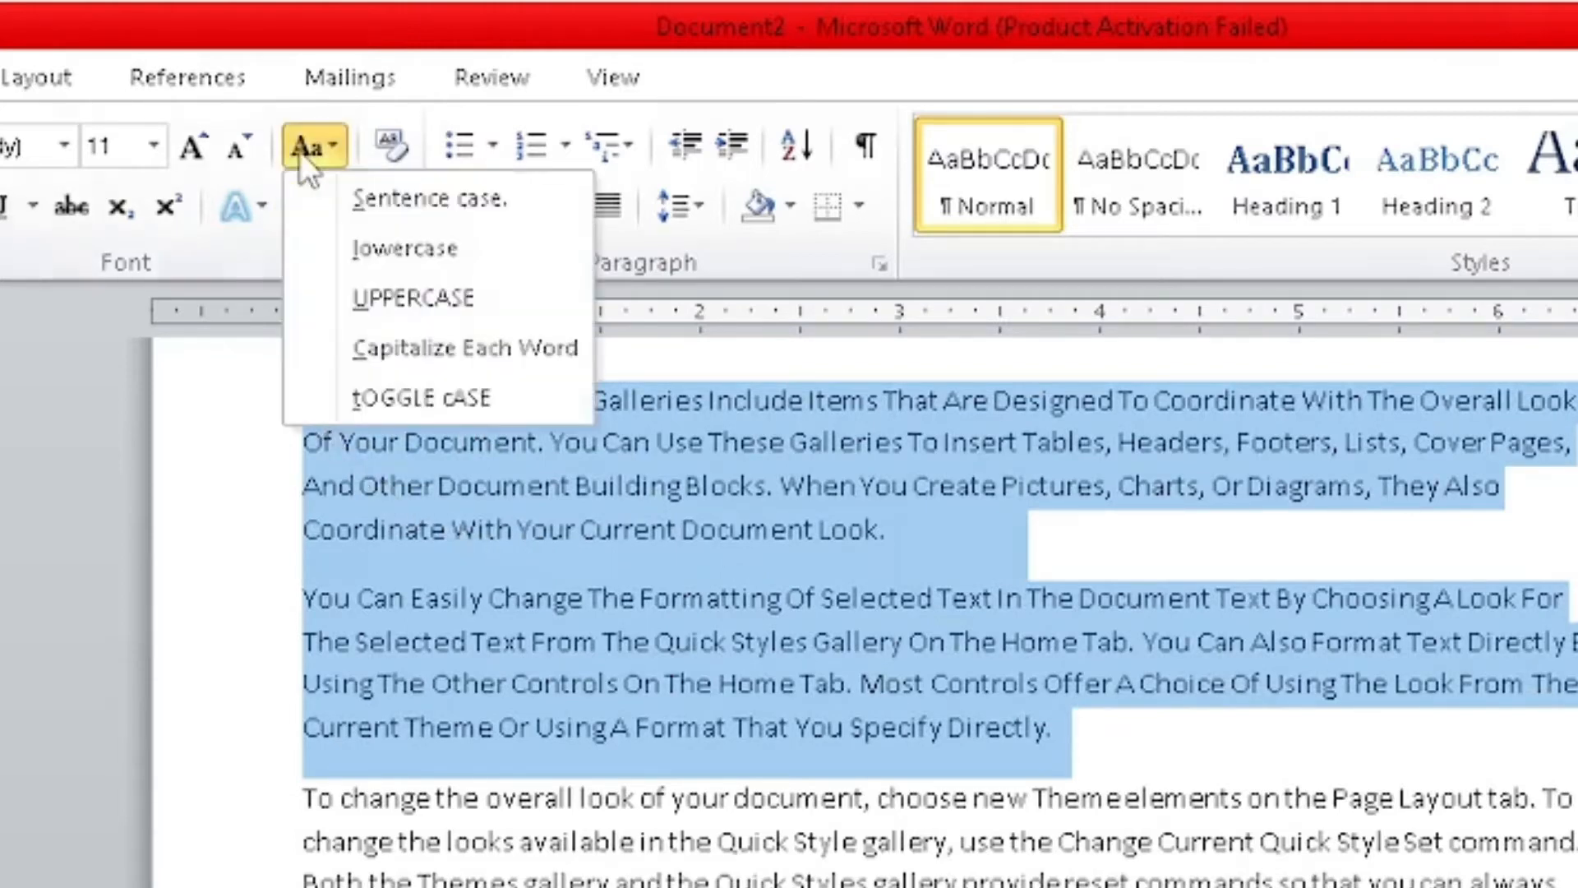
click(327, 386)
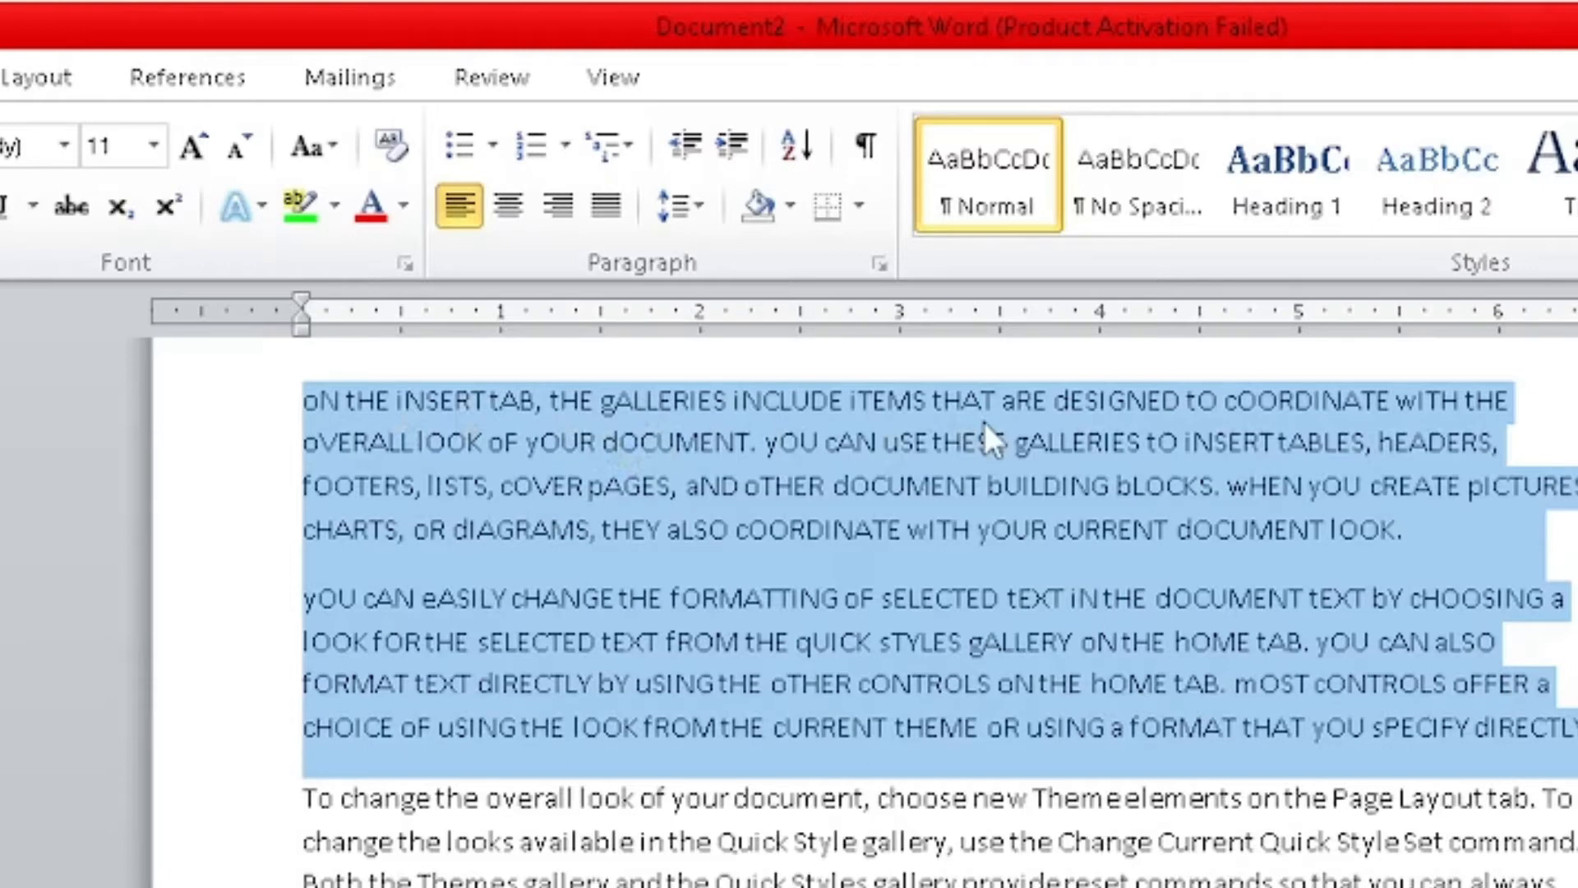
click(305, 150)
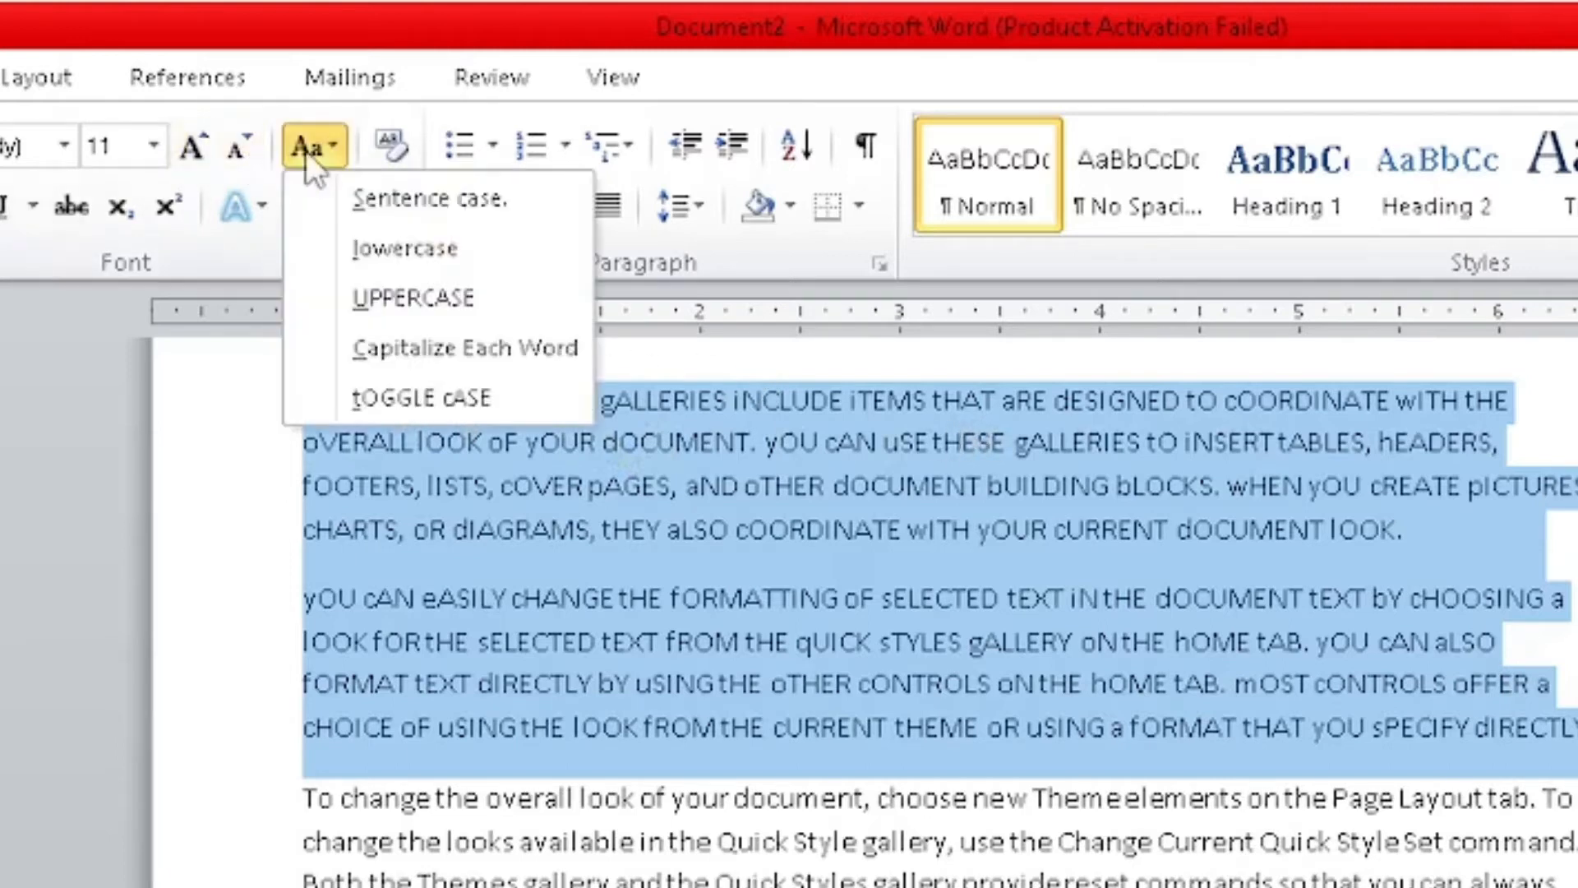
click(333, 201)
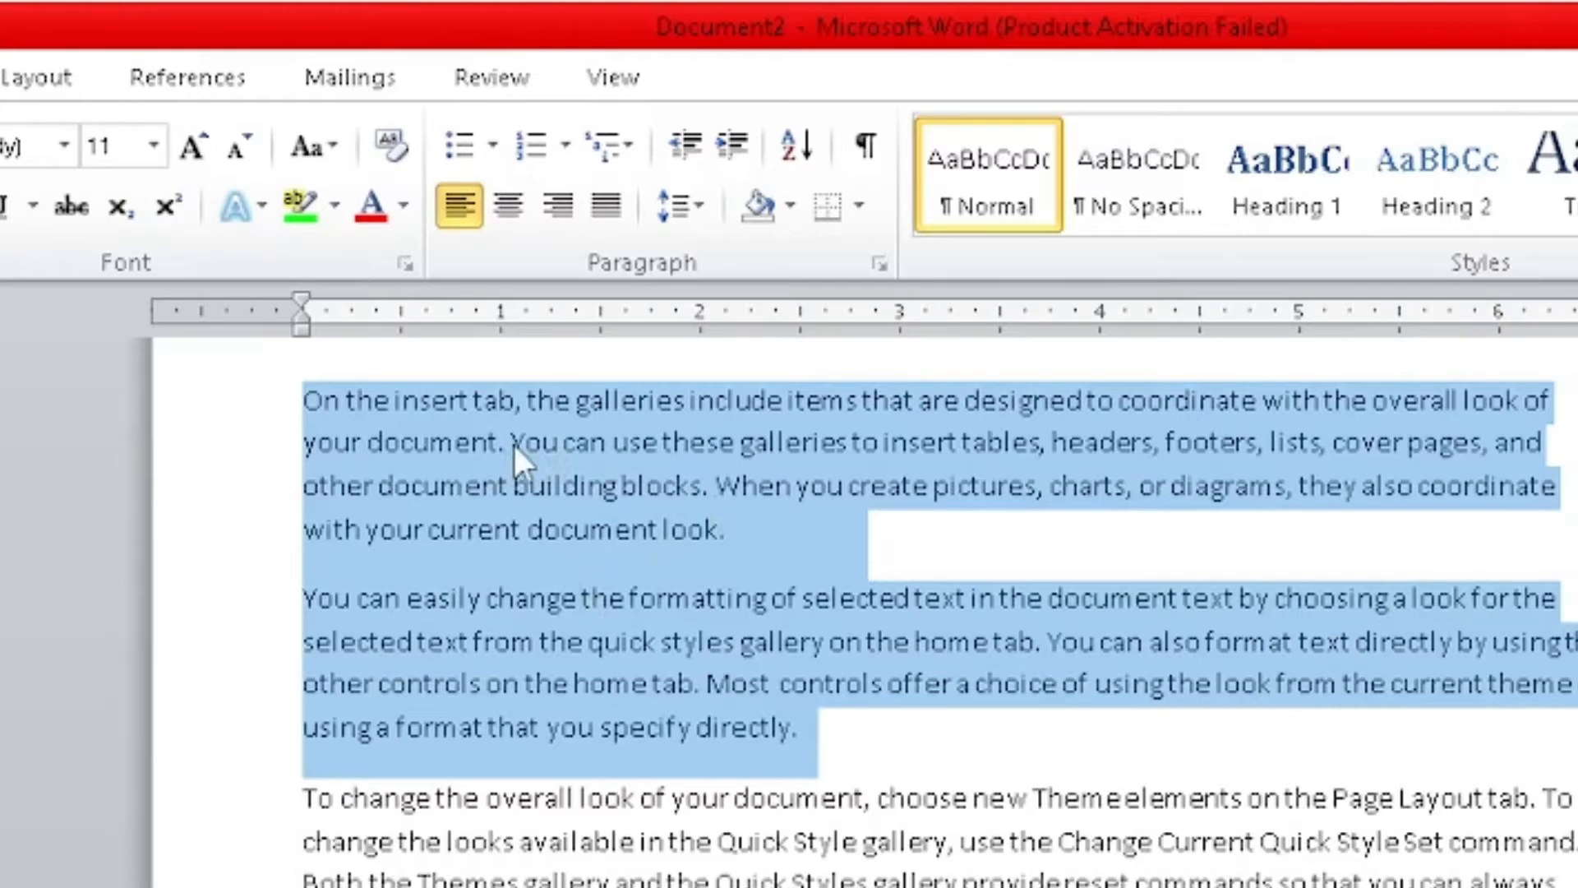
click(493, 464)
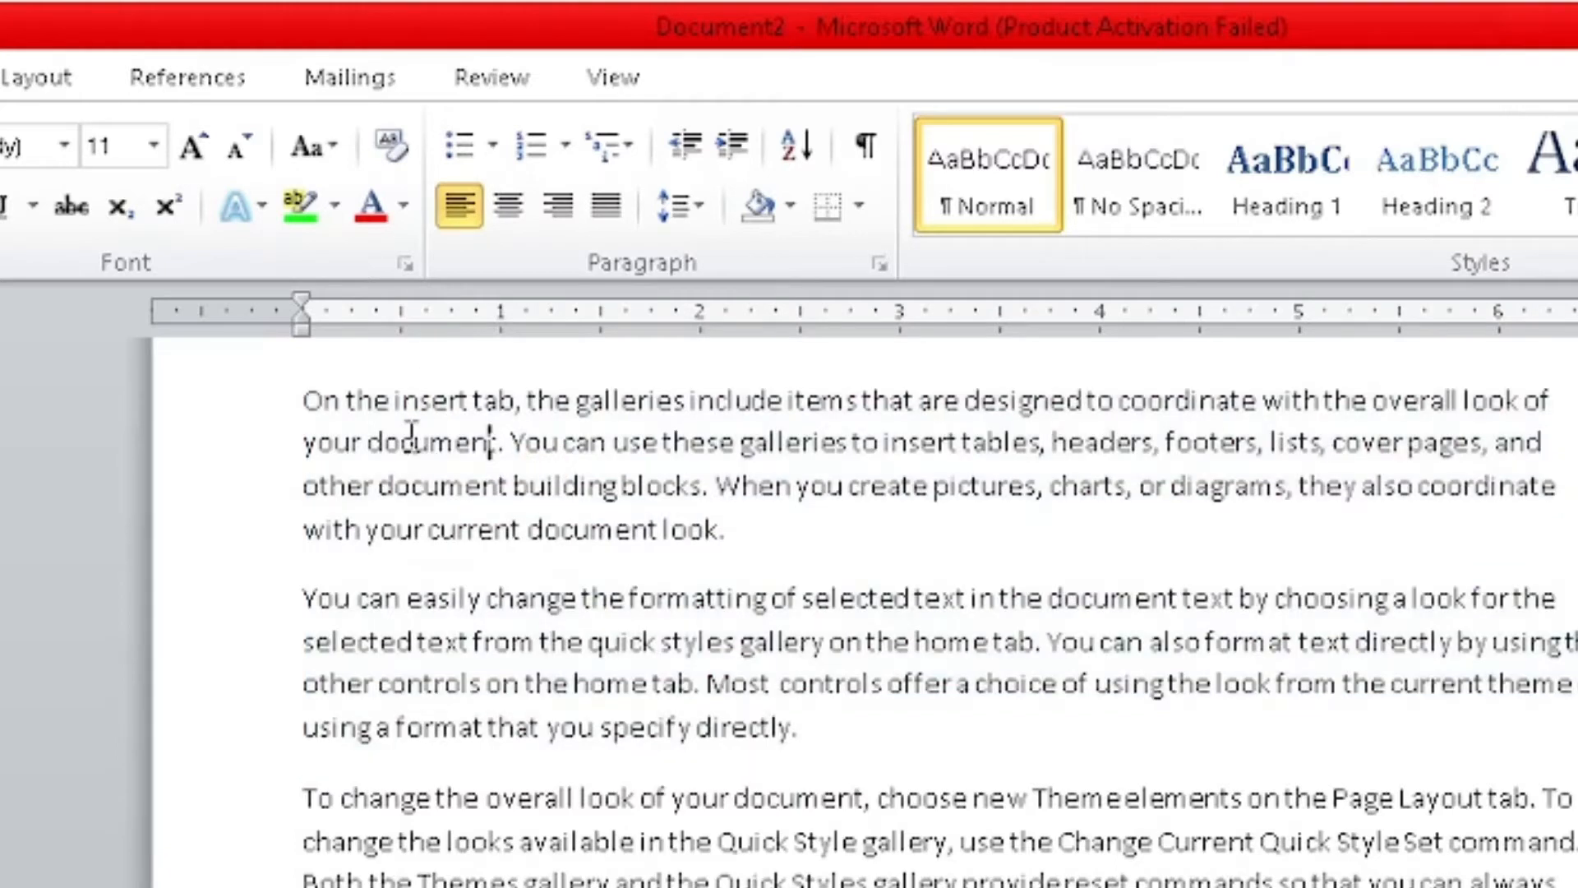
Step: Reselect the first two paragraphs and switch their all-caps formatting on and off again
double_click(311, 400)
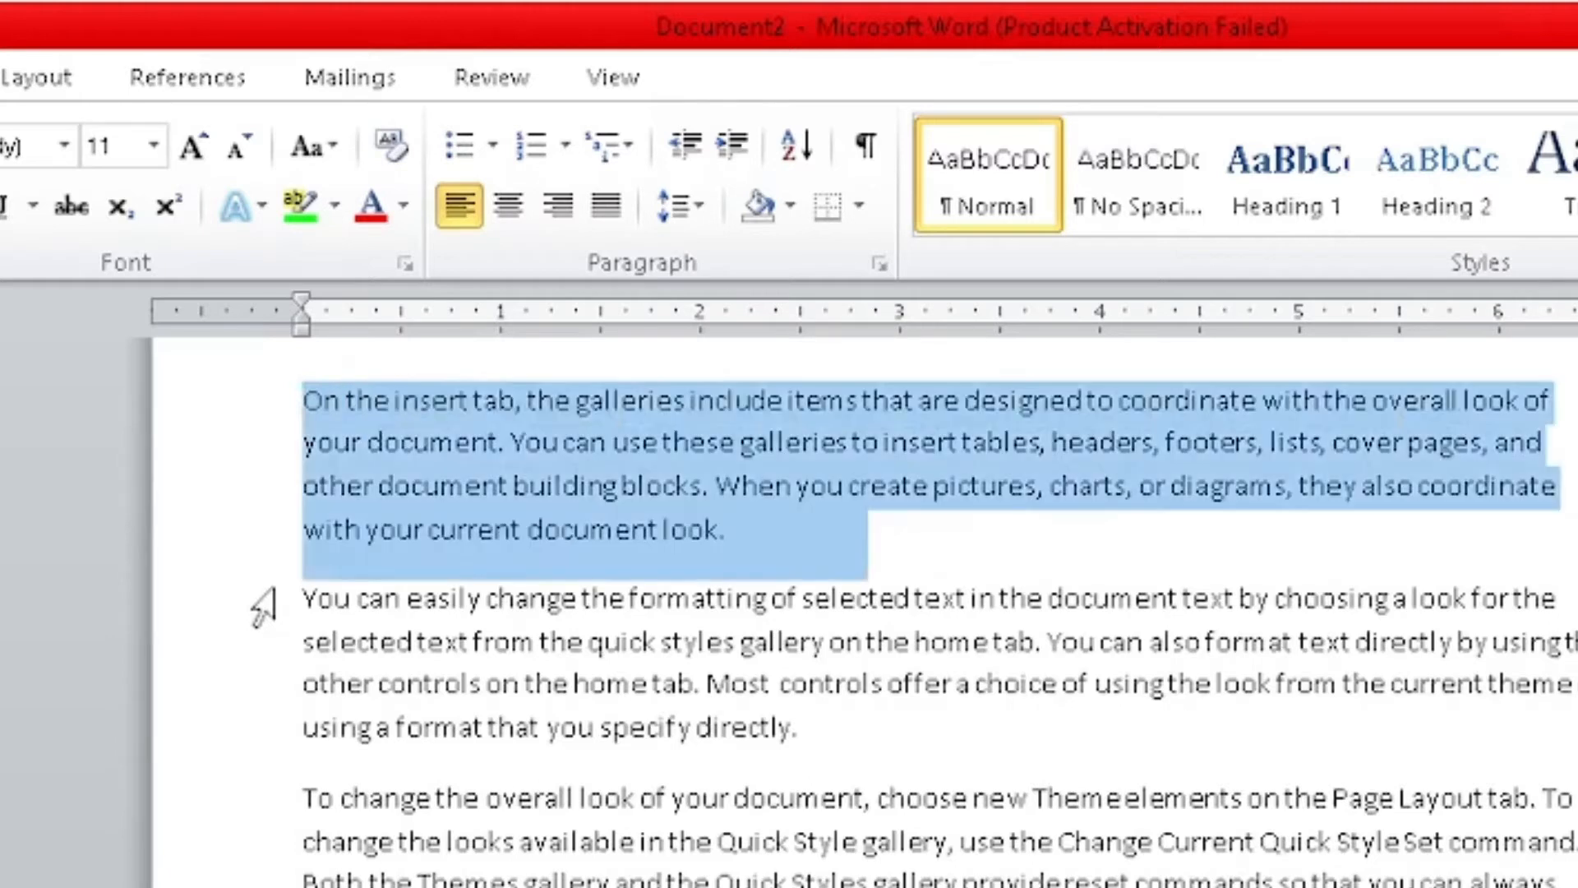
key(ctrl+shift+Down)
key(ctrl+shift+Down)
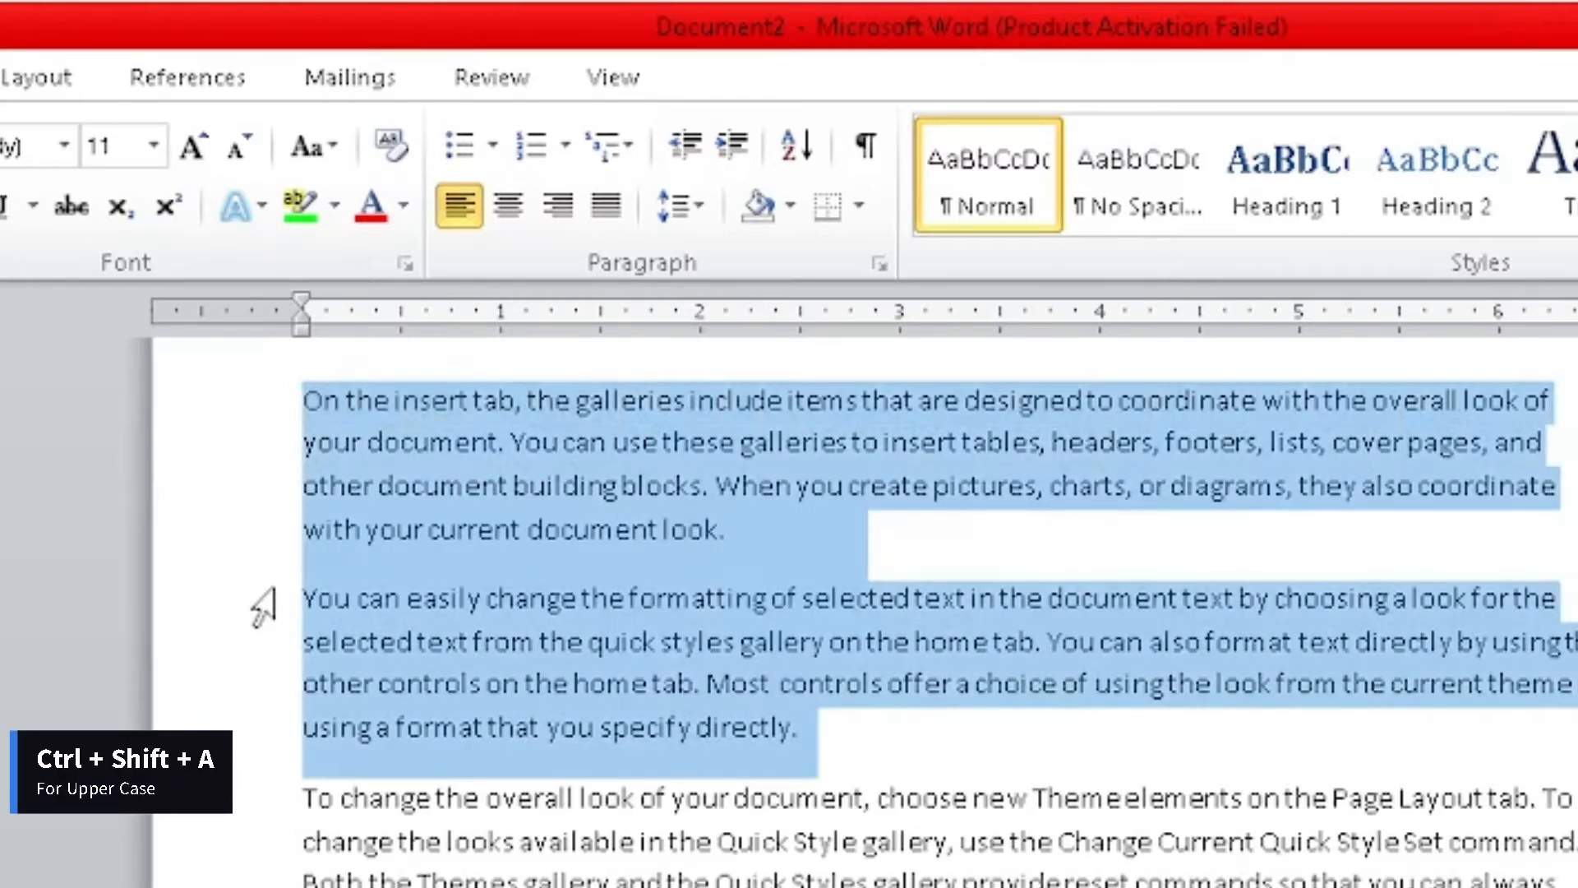
key(ctrl+shift+a)
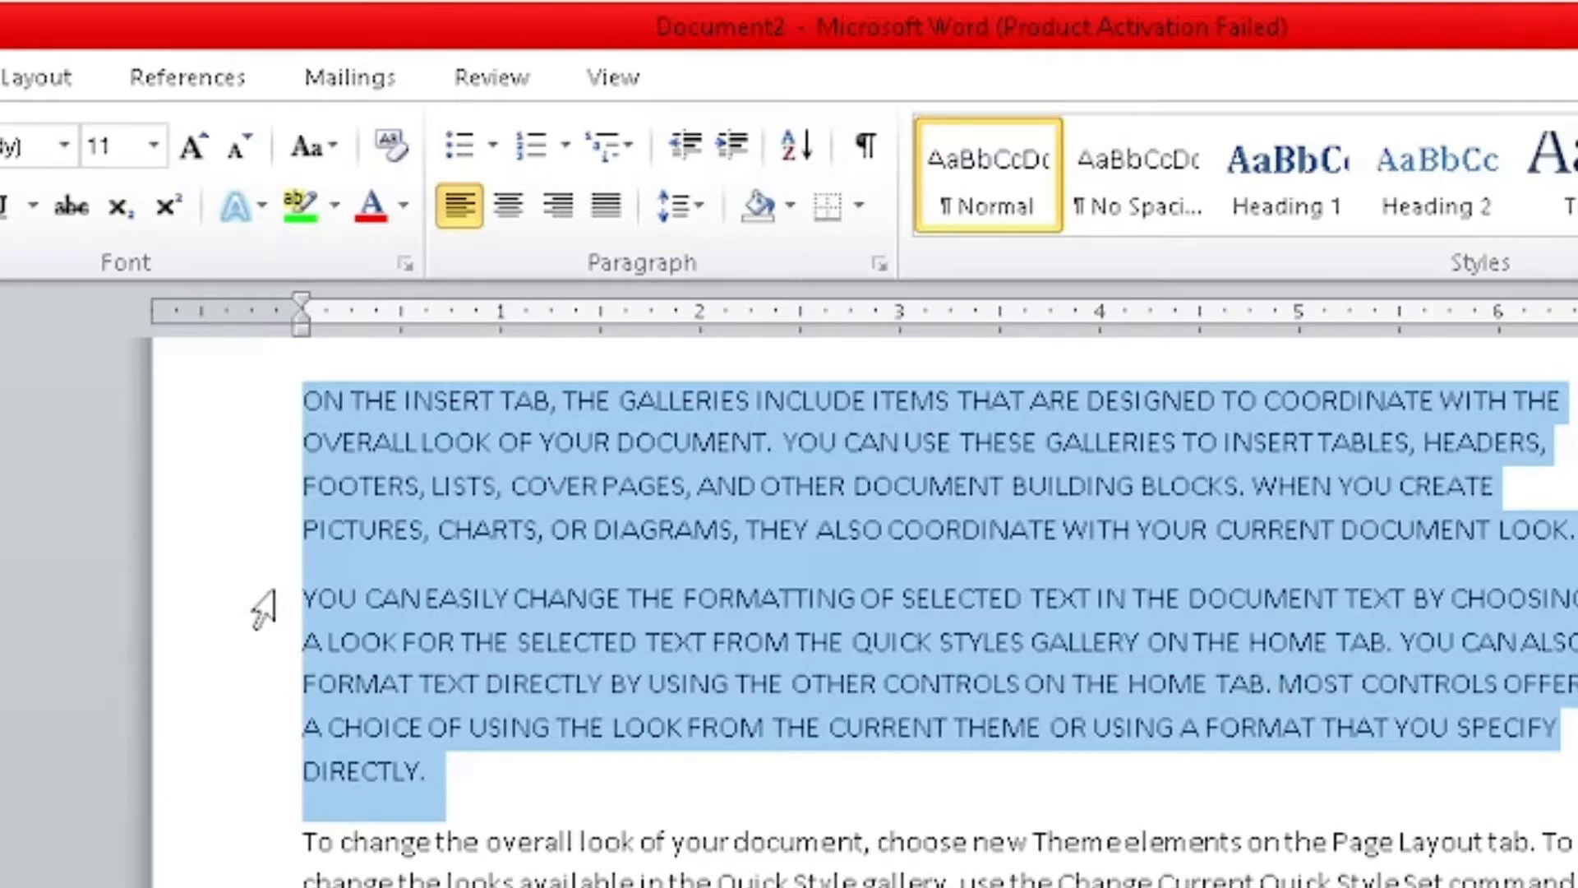
key(ctrl+shift+a)
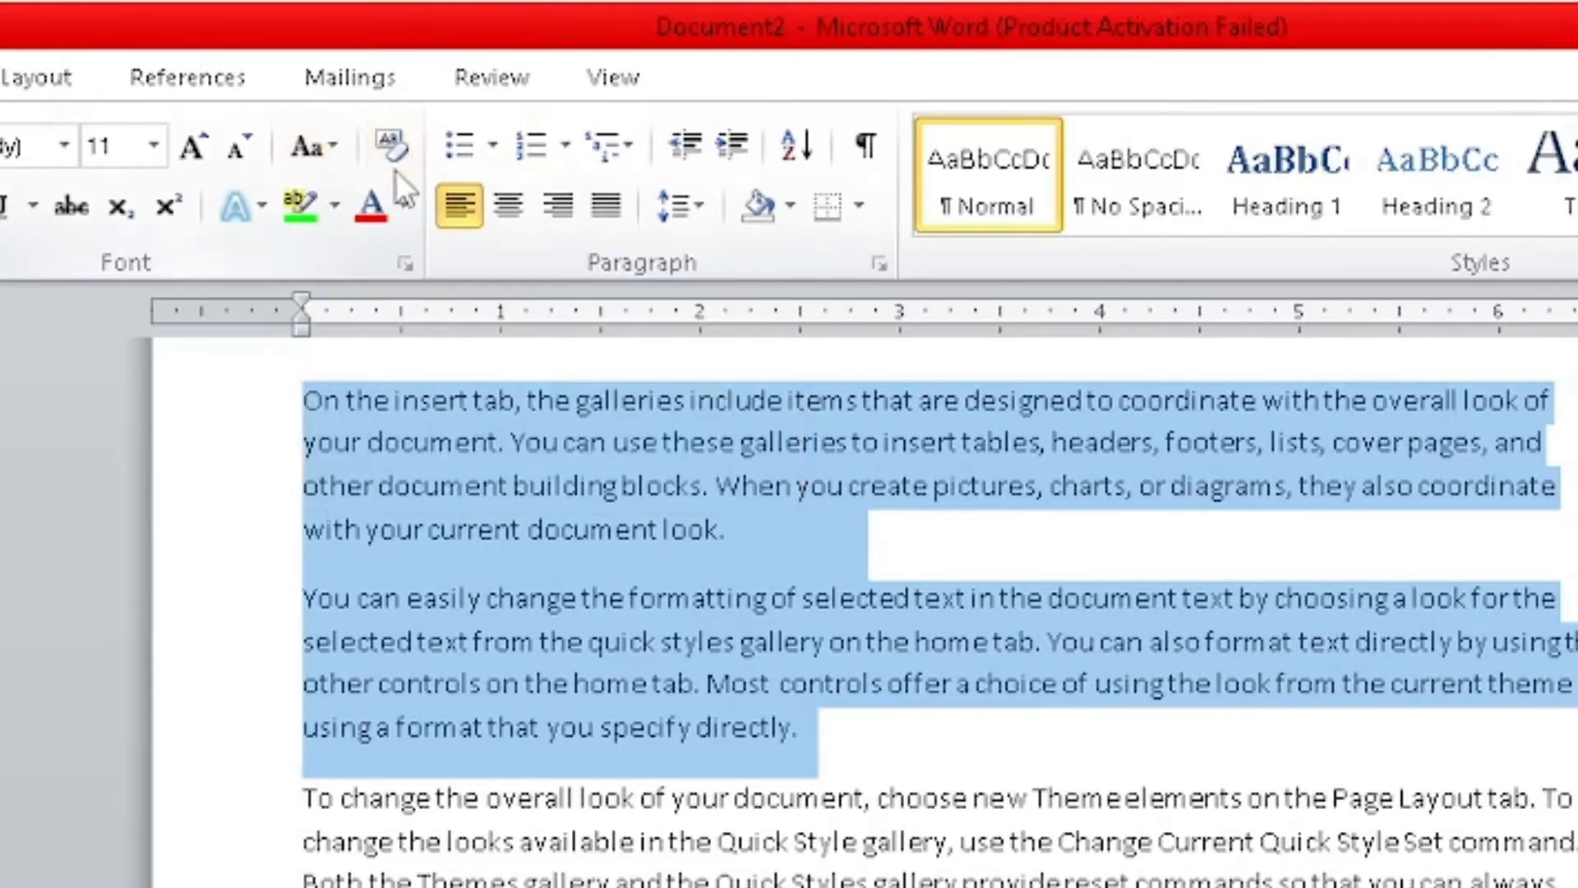
Step: Select the first three paragraphs up to the word "original", color the text red and enlarge it to size 18
click(385, 442)
key(ctrl+a)
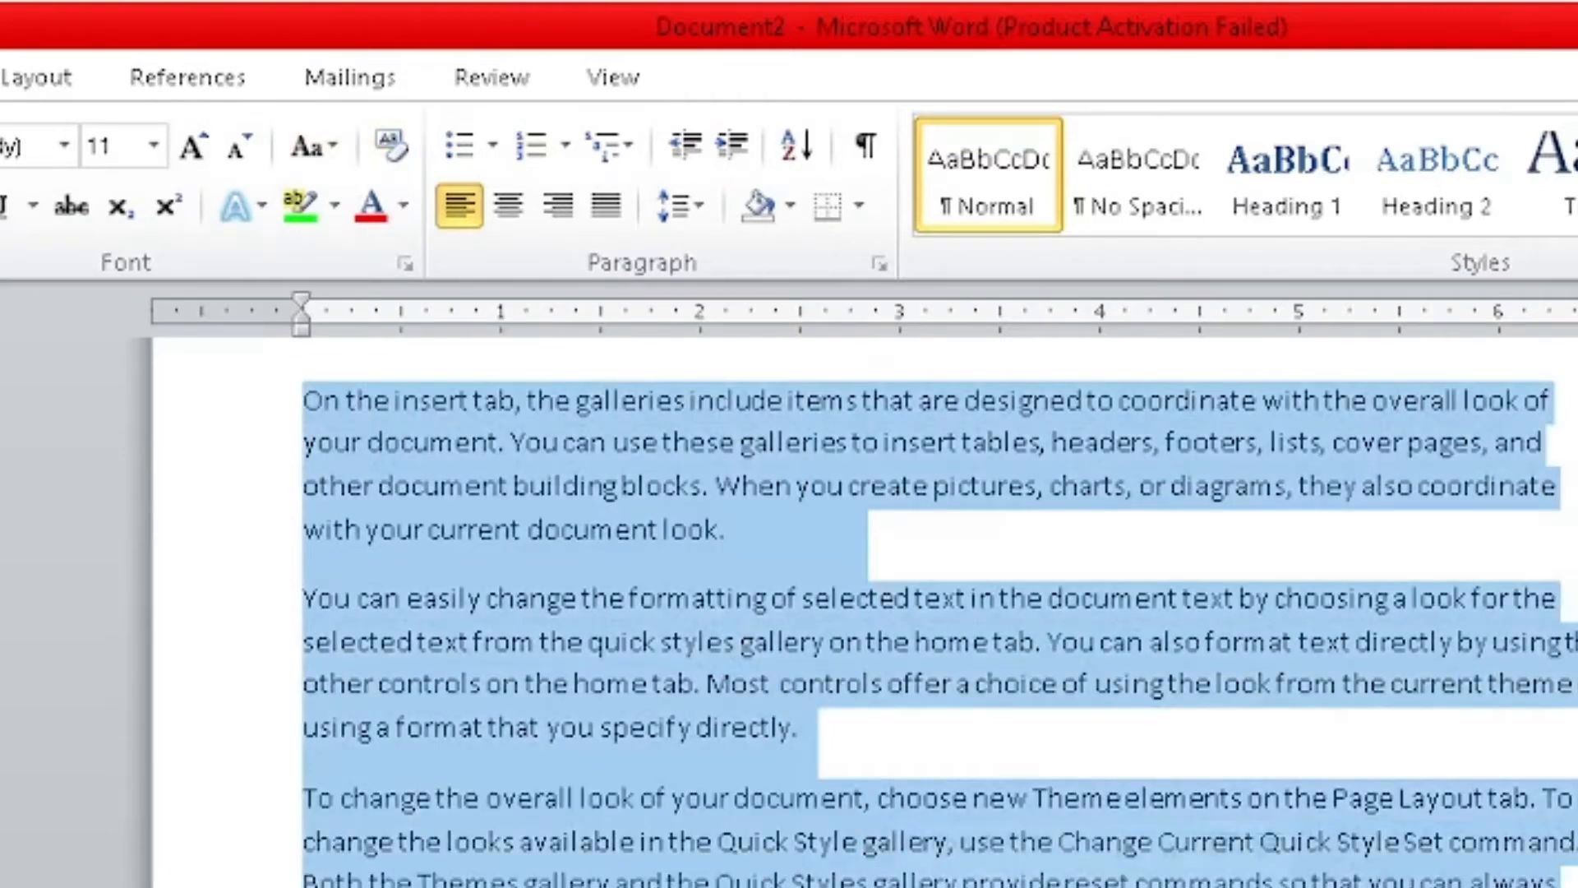
click(370, 215)
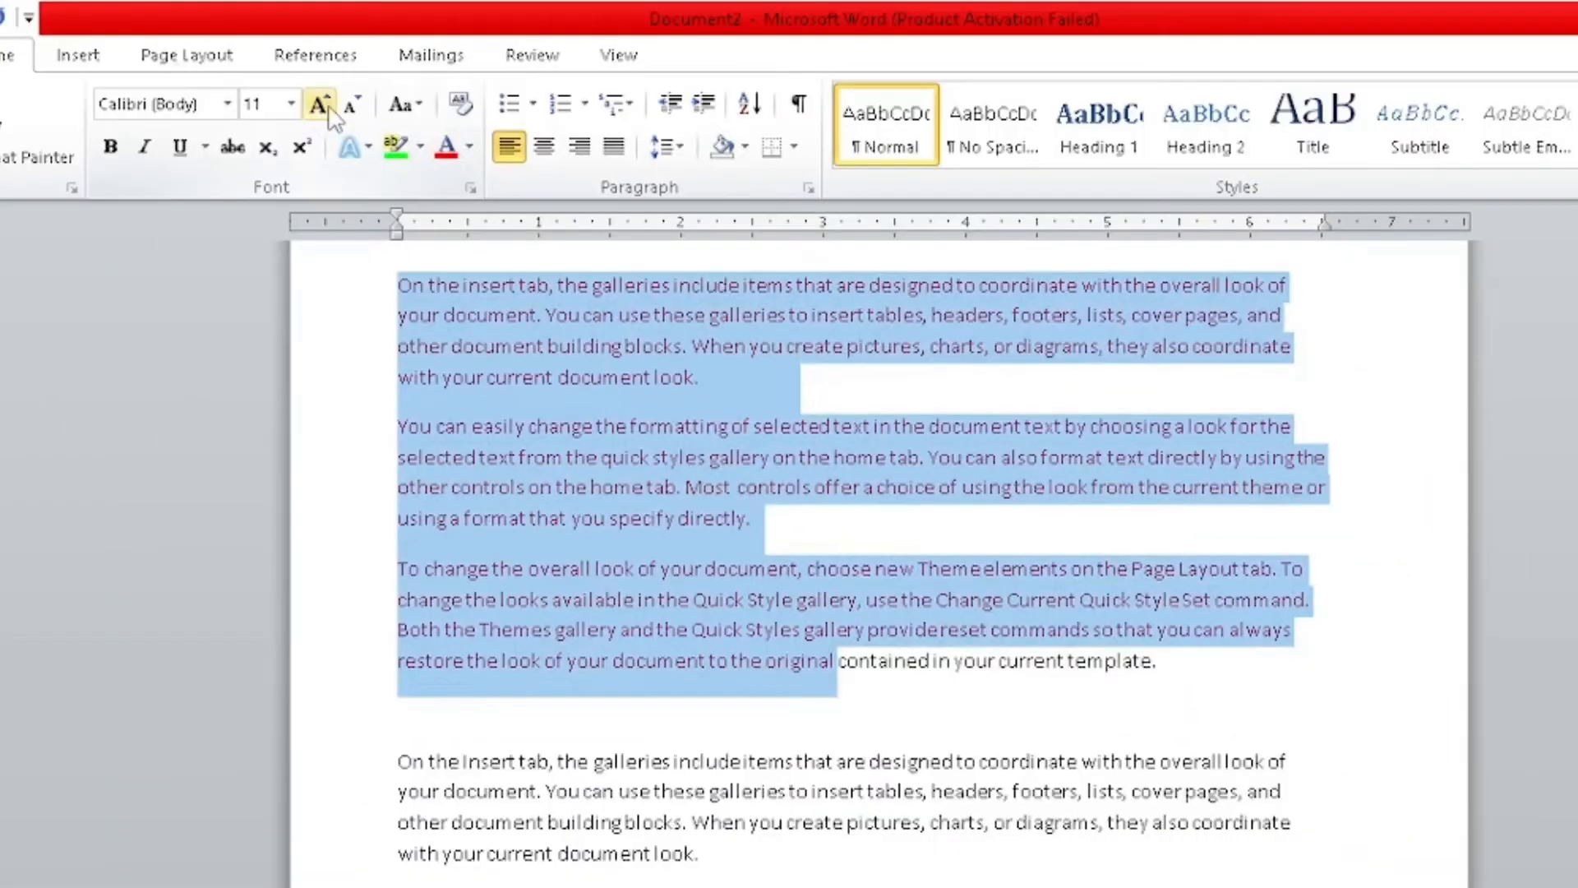
click(198, 146)
click(197, 146)
click(331, 109)
click(331, 109)
Step: Change the selected text's font to AR DESTINE, and clear all formatting from the selection
click(226, 104)
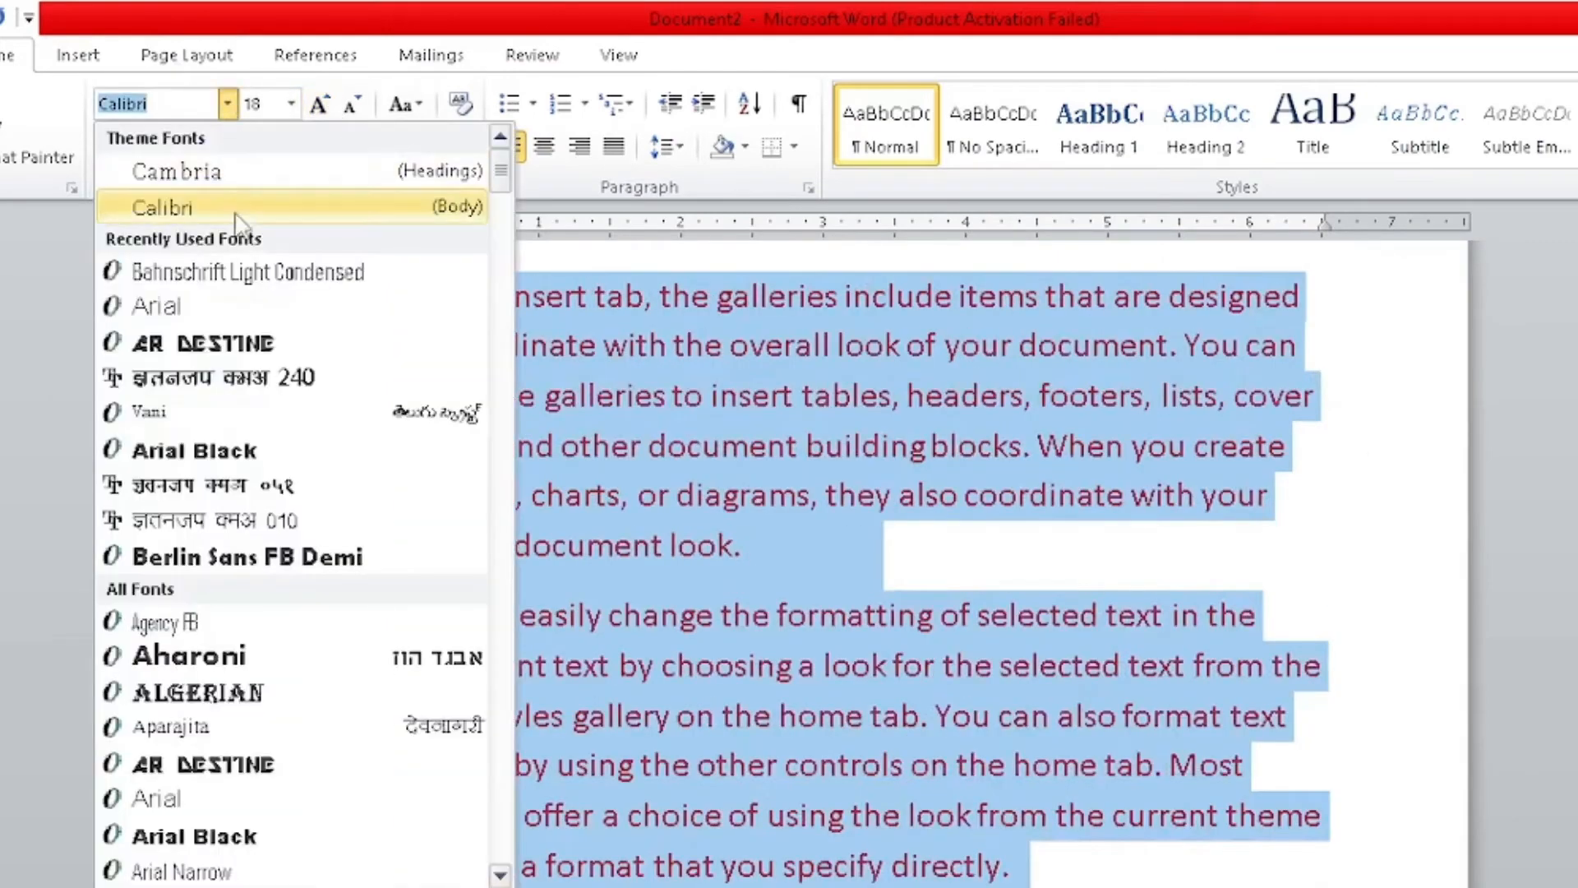
click(253, 342)
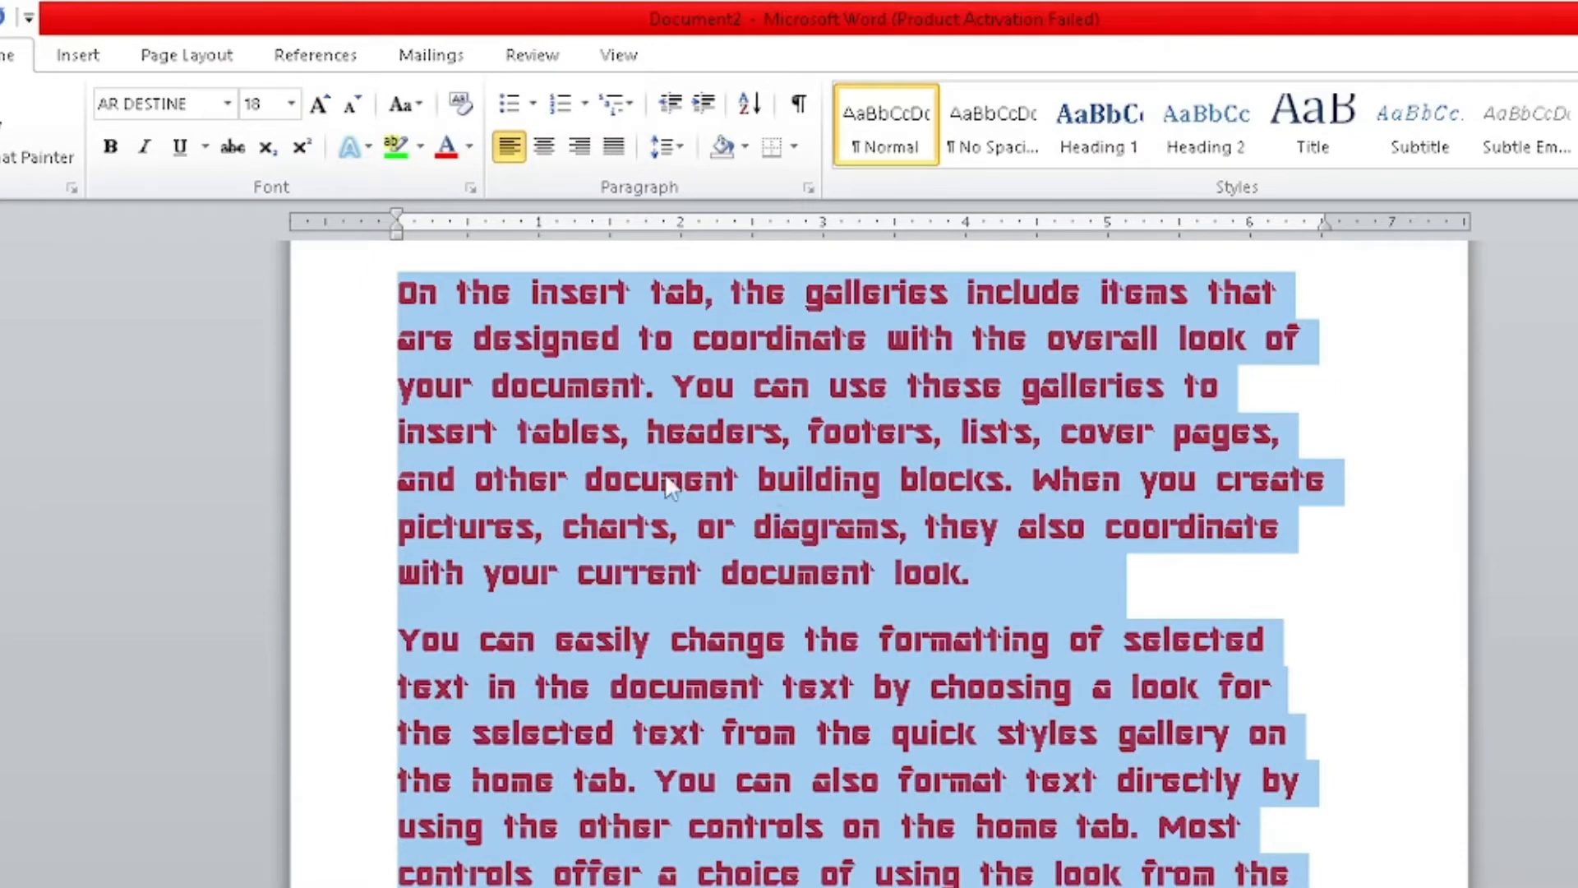
click(460, 104)
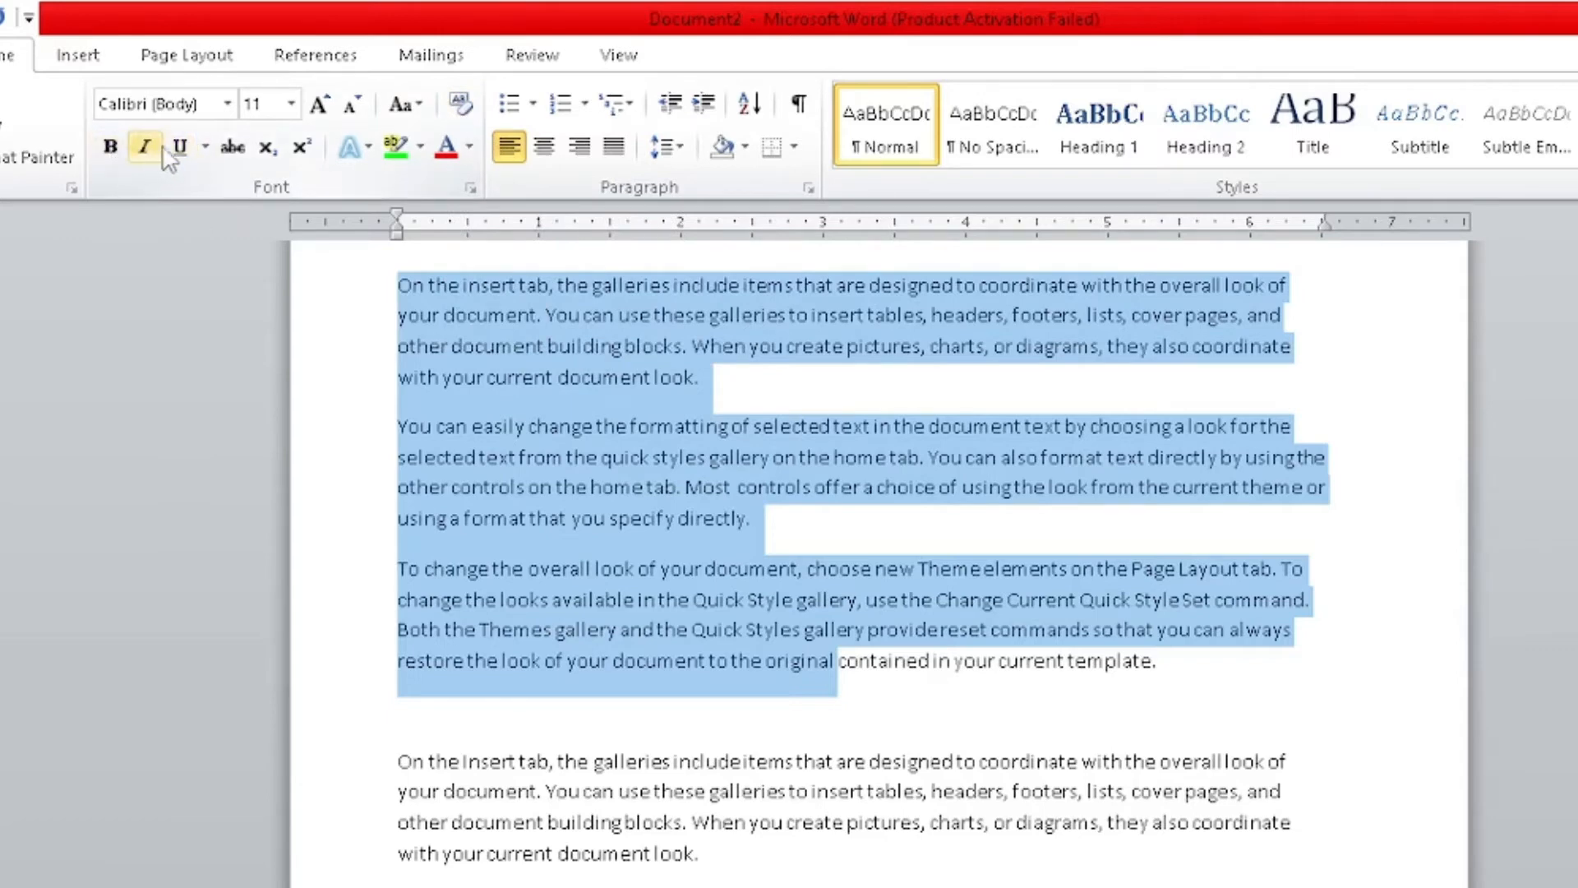
Step: Turn bold on and off for the selected text, and do the same with italics
click(111, 150)
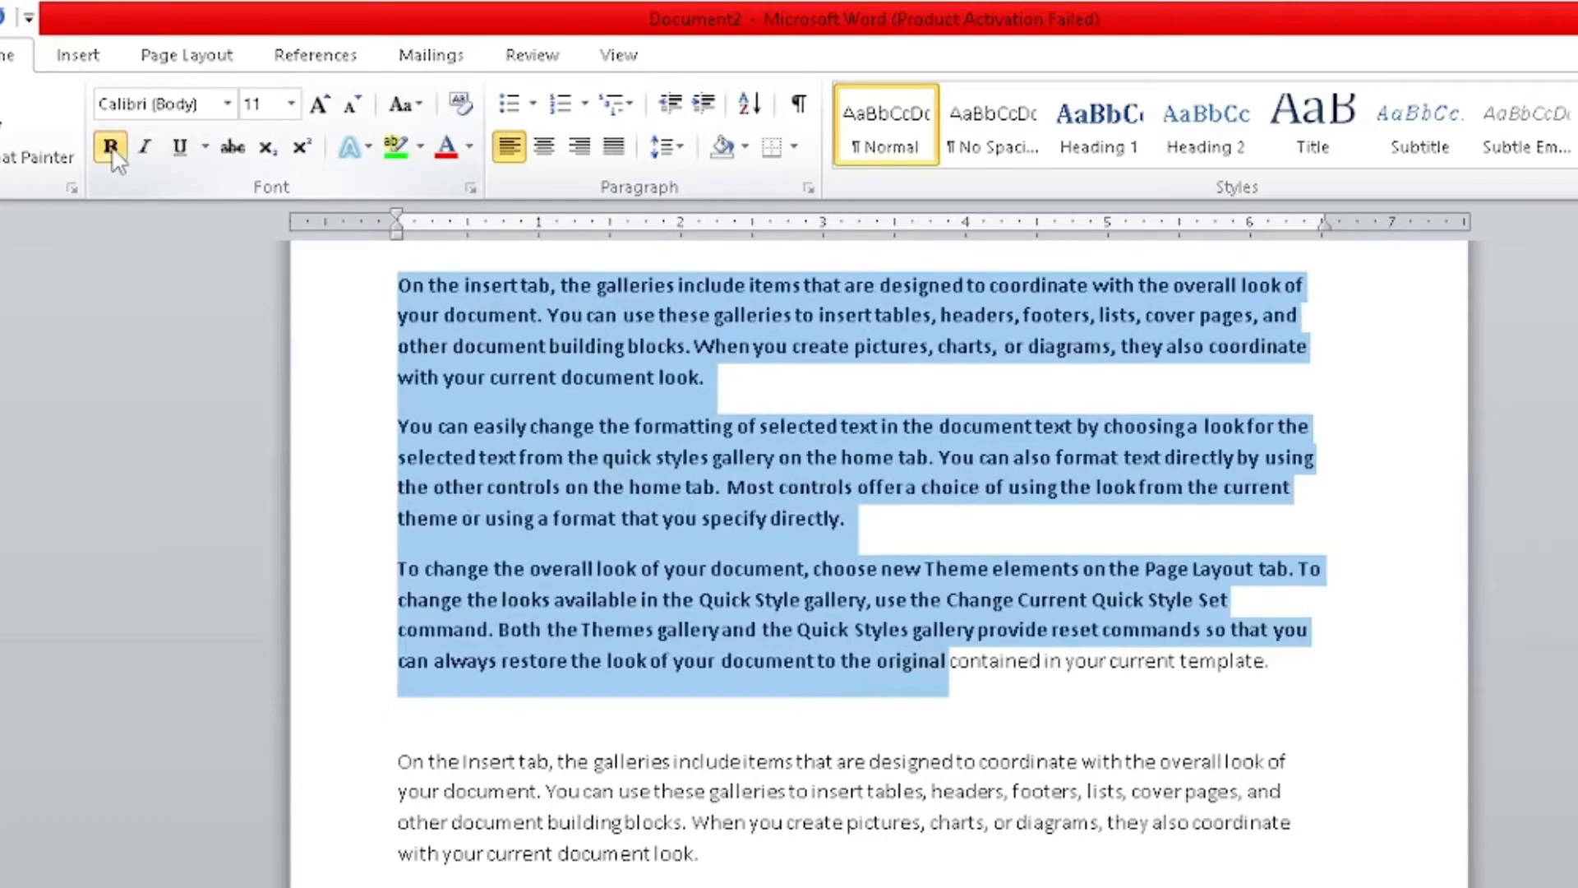
click(112, 150)
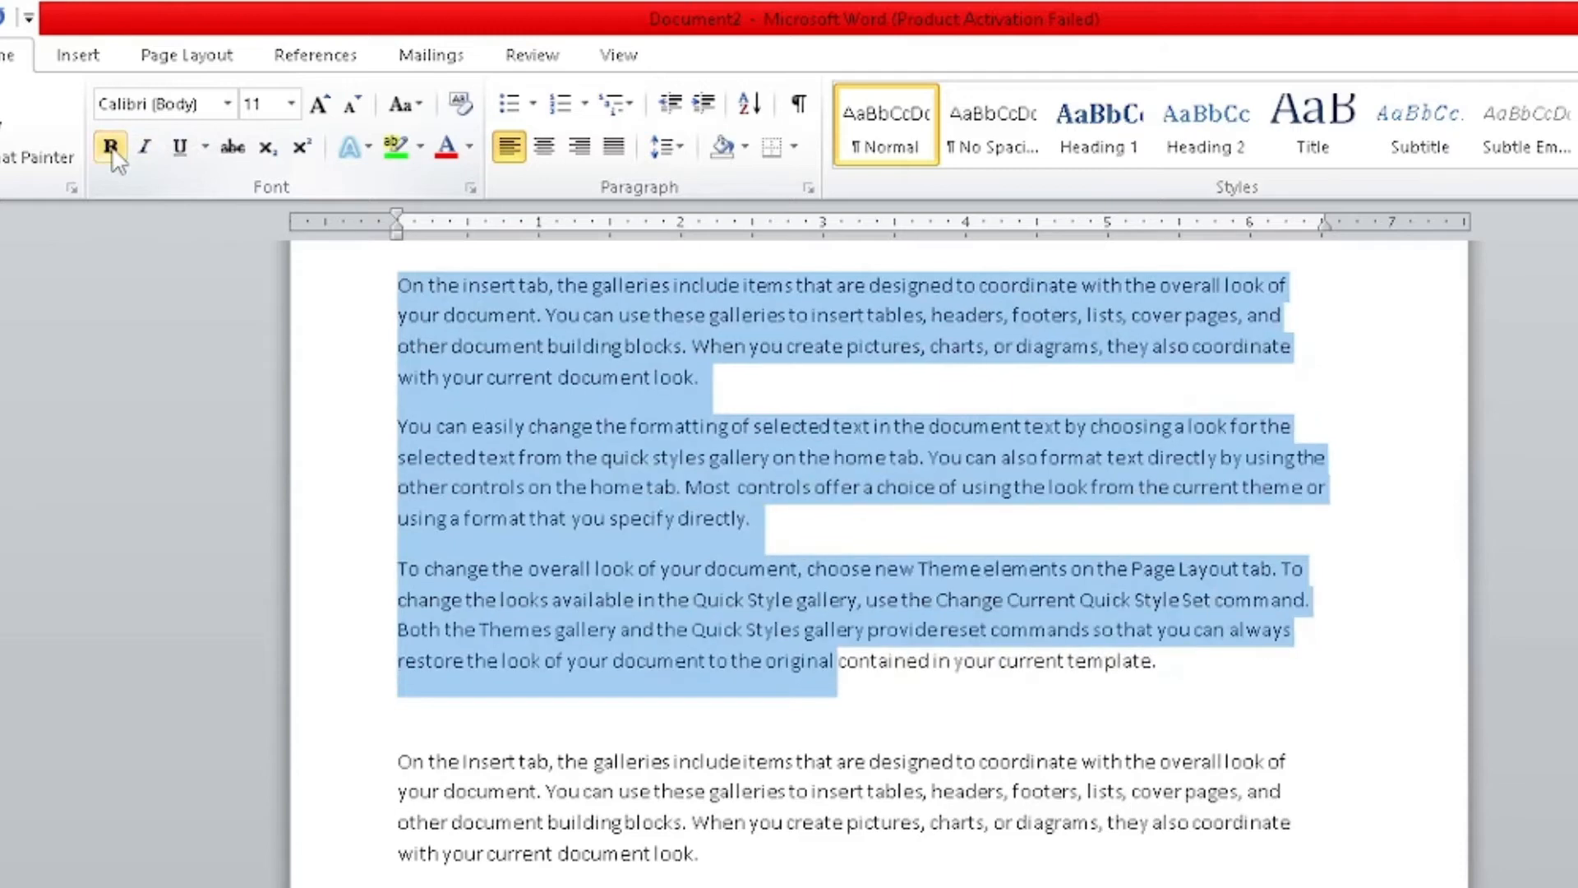
click(143, 148)
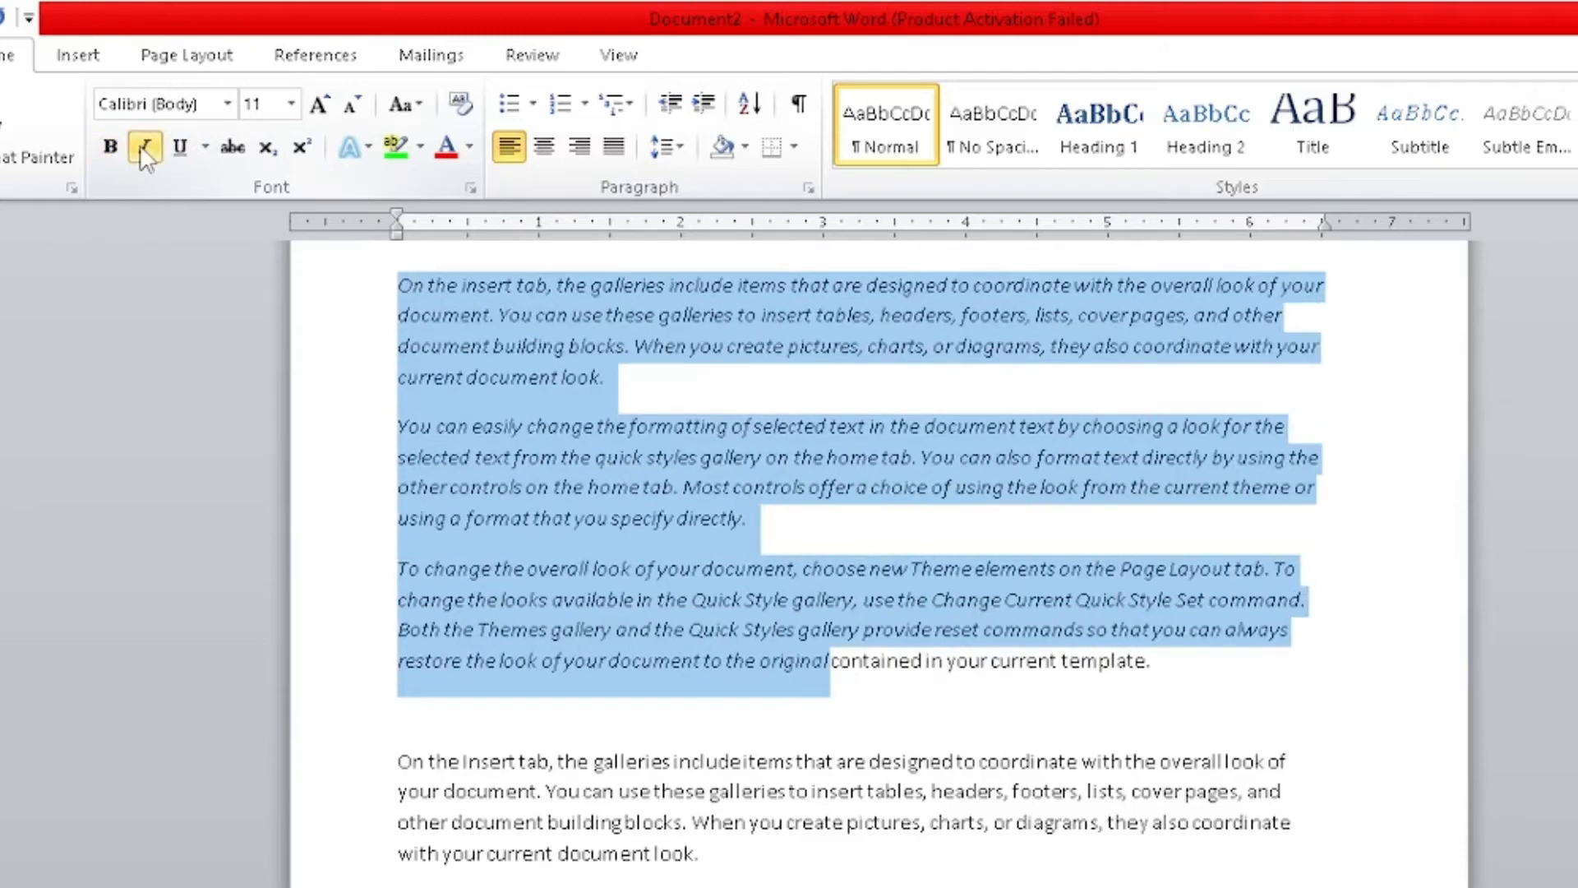
click(144, 148)
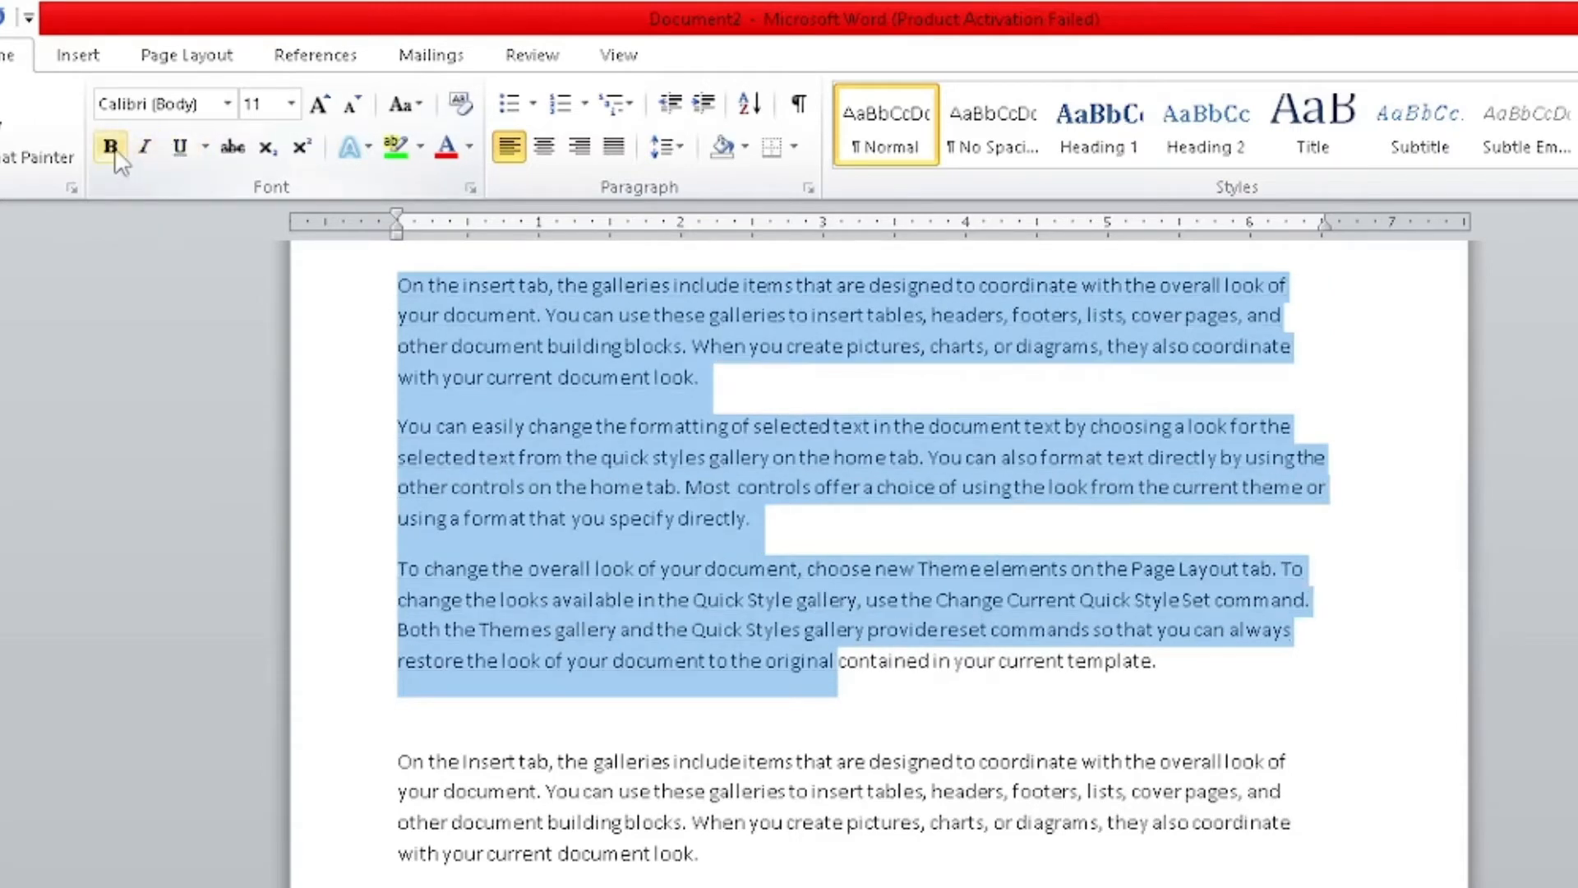
Step: Apply bold, italics and a dotted underline to the selected text
key(ctrl+b)
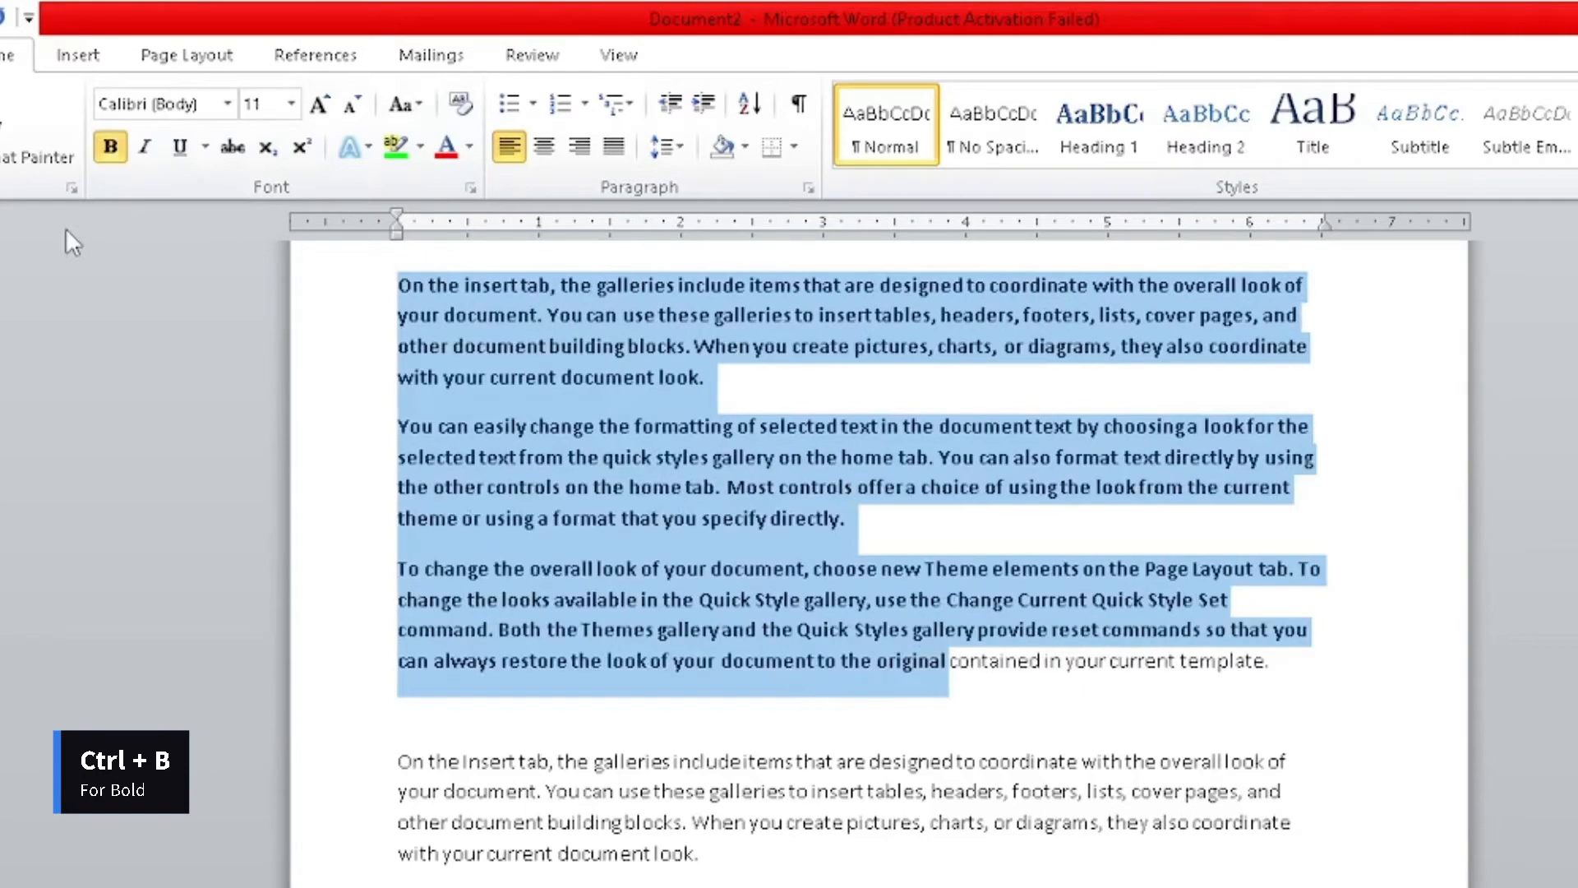
key(ctrl+u)
key(ctrl+i)
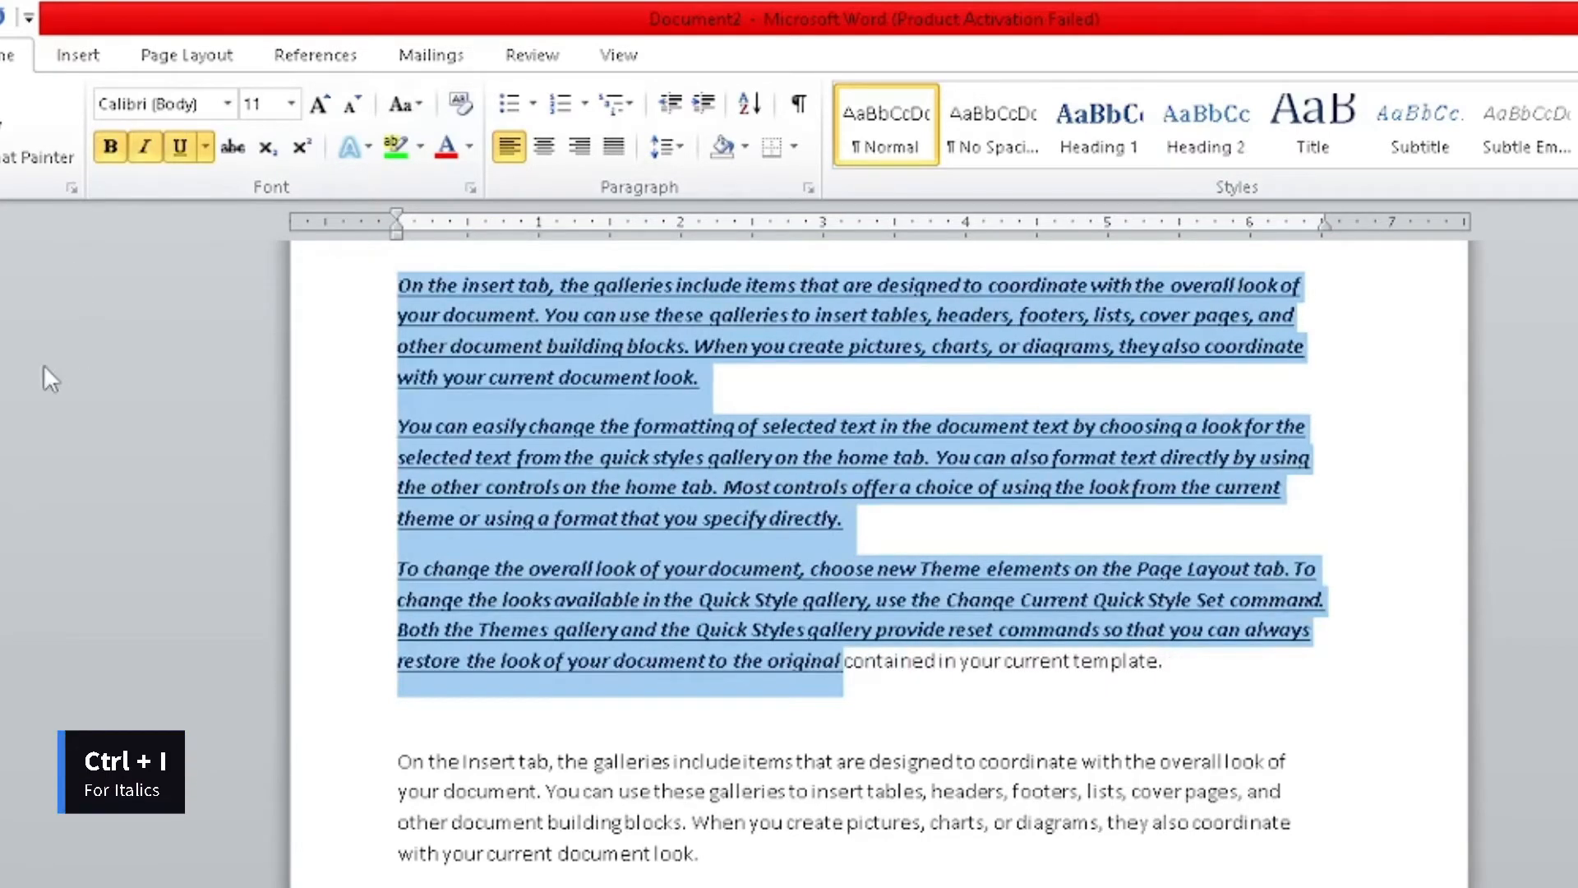
click(205, 156)
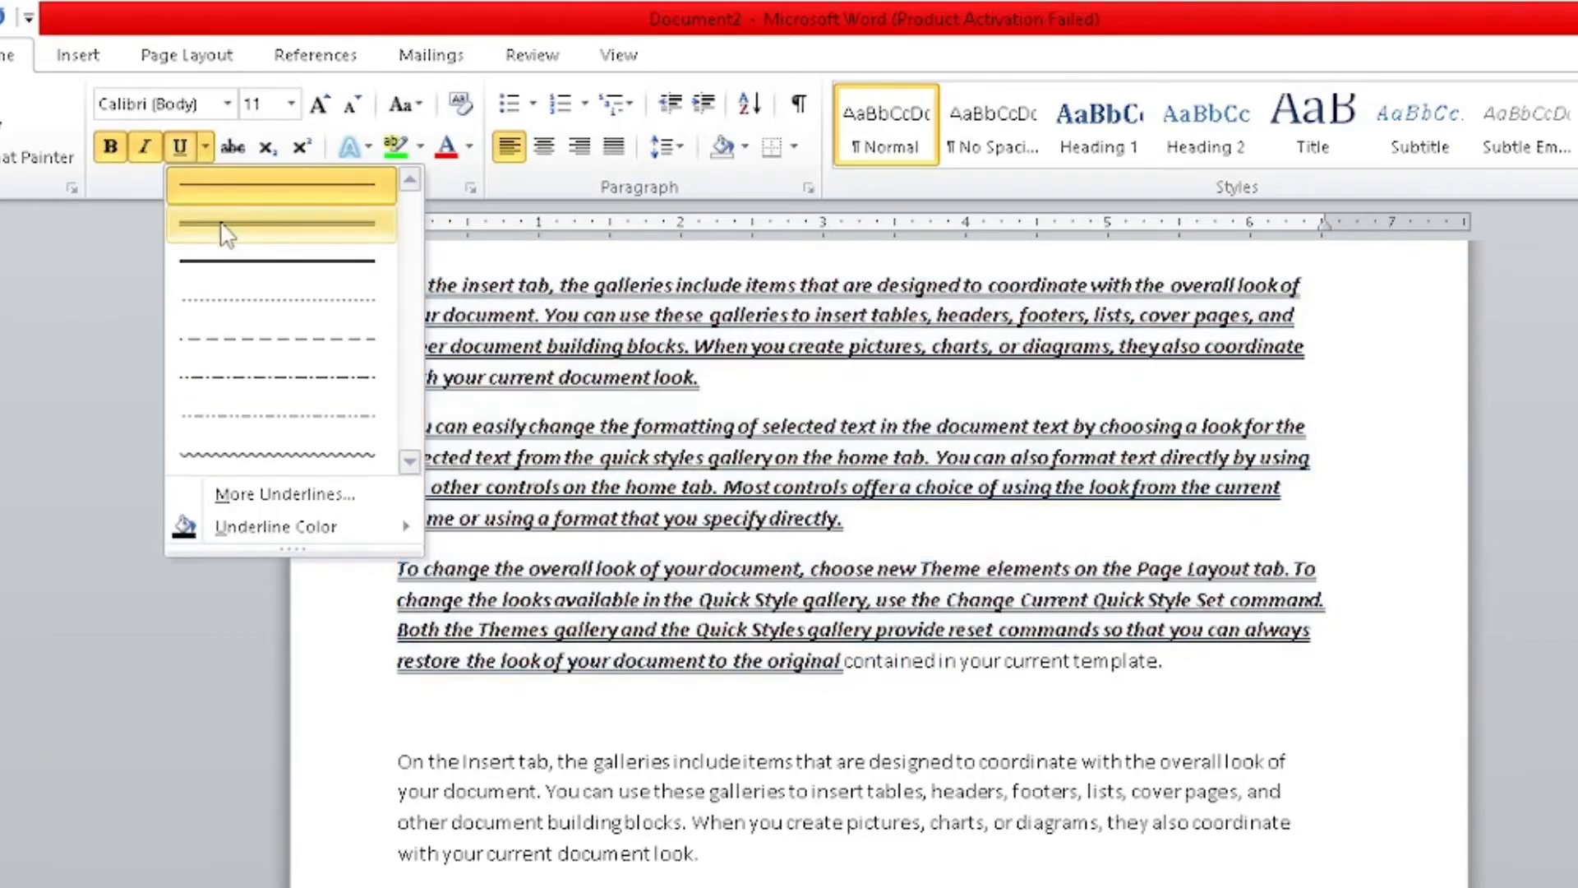
click(251, 304)
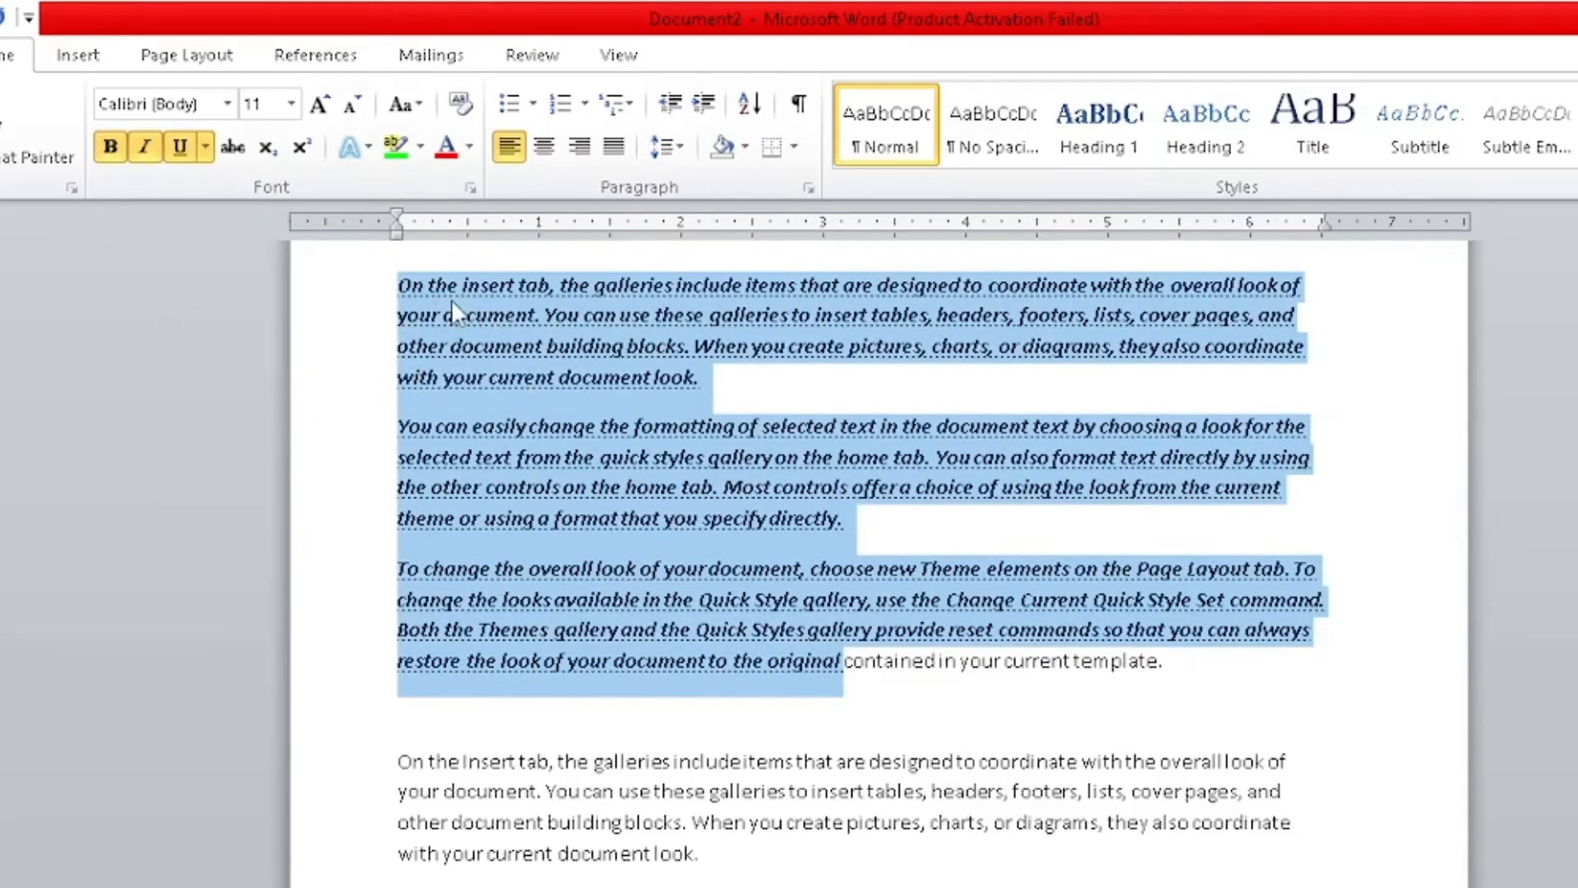
Step: Change the underline color of the selected bold italic text to standard red and deselect it
click(206, 150)
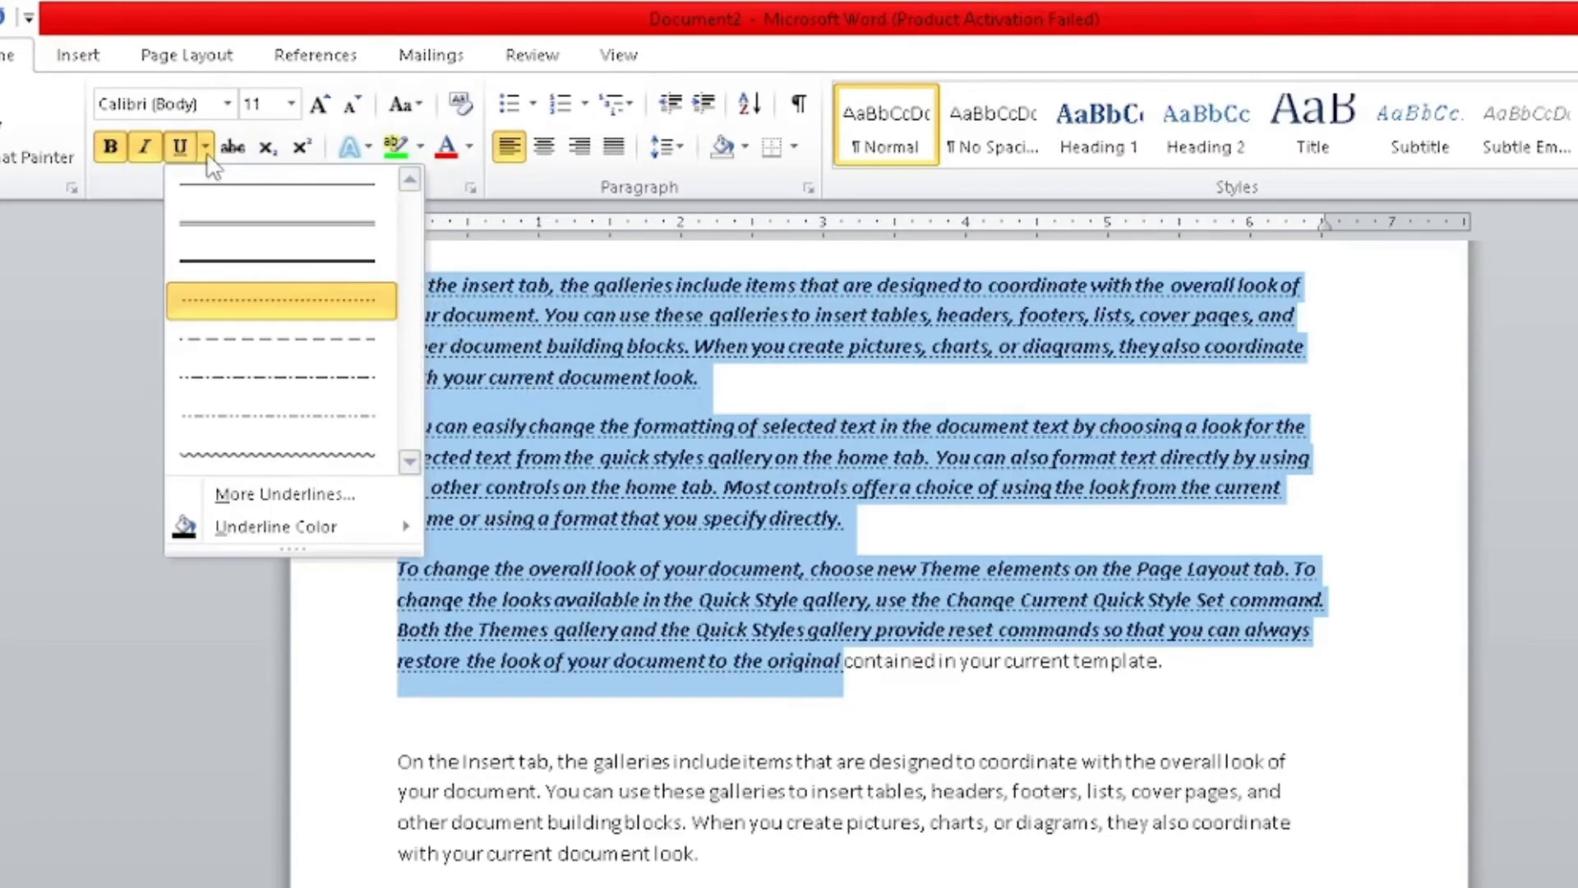
mouse_move(267, 527)
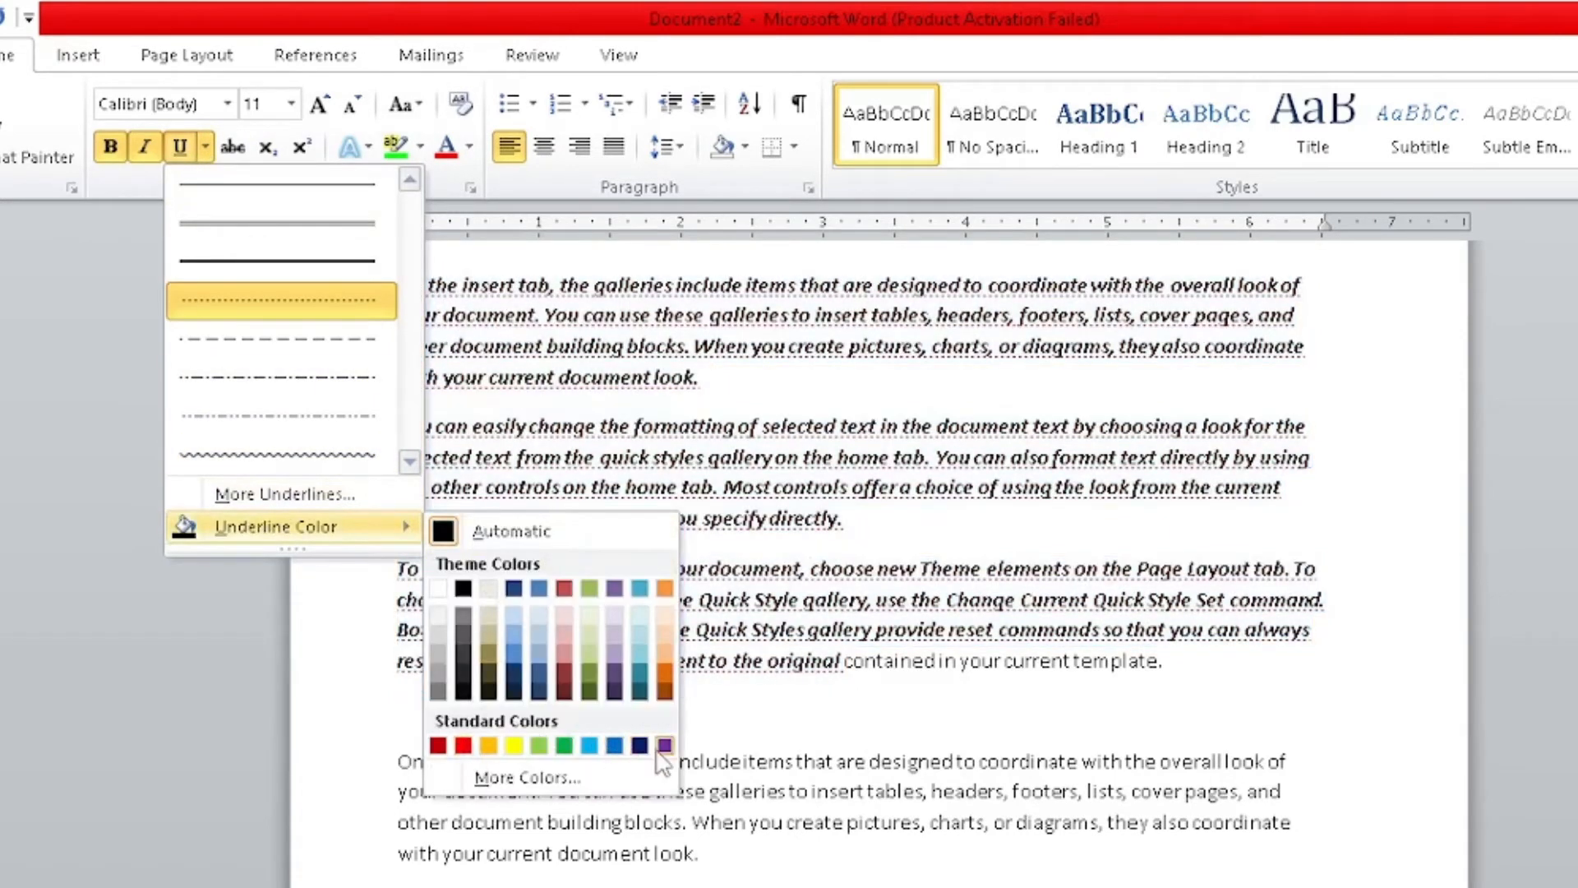
click(464, 745)
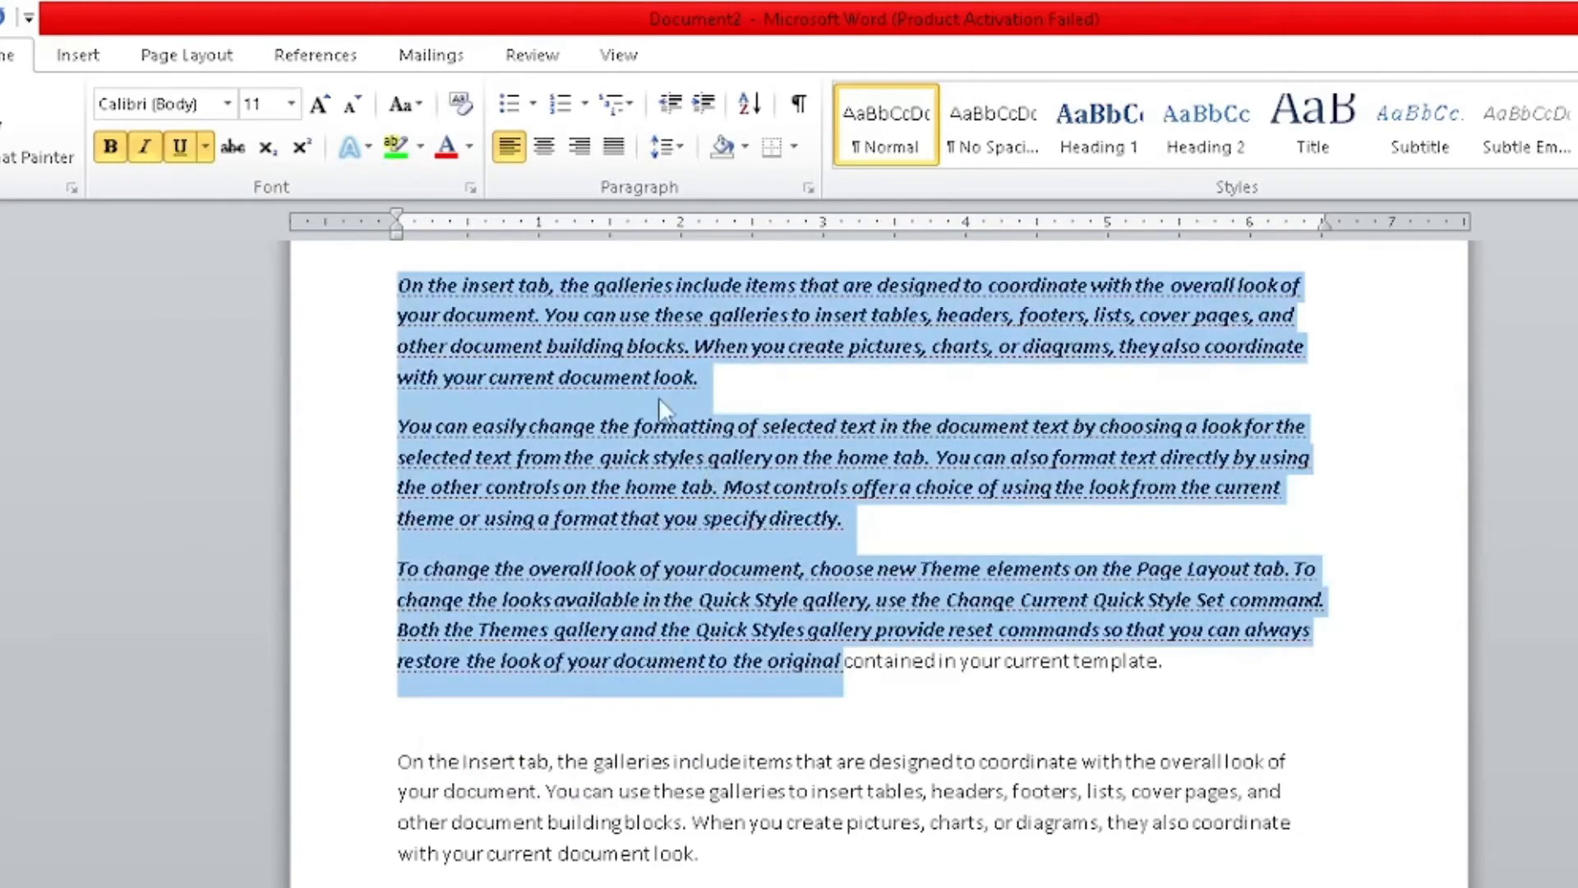
click(539, 301)
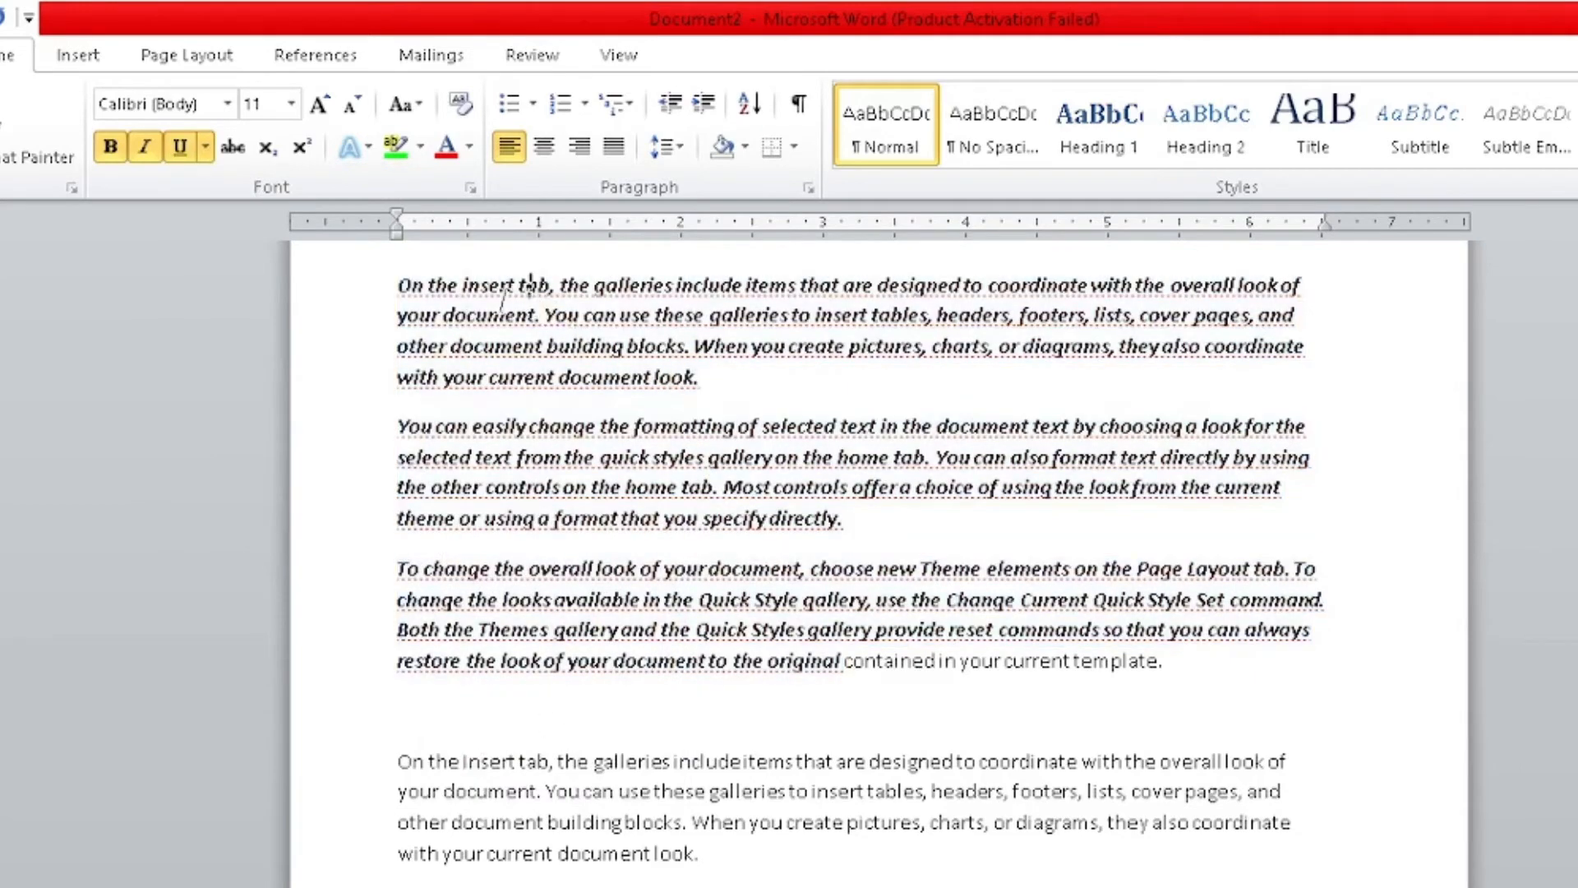
Step: Select the first two paragraphs of the next sample text block and turn strikethrough on and off for them
scroll(556, 701, down, 3)
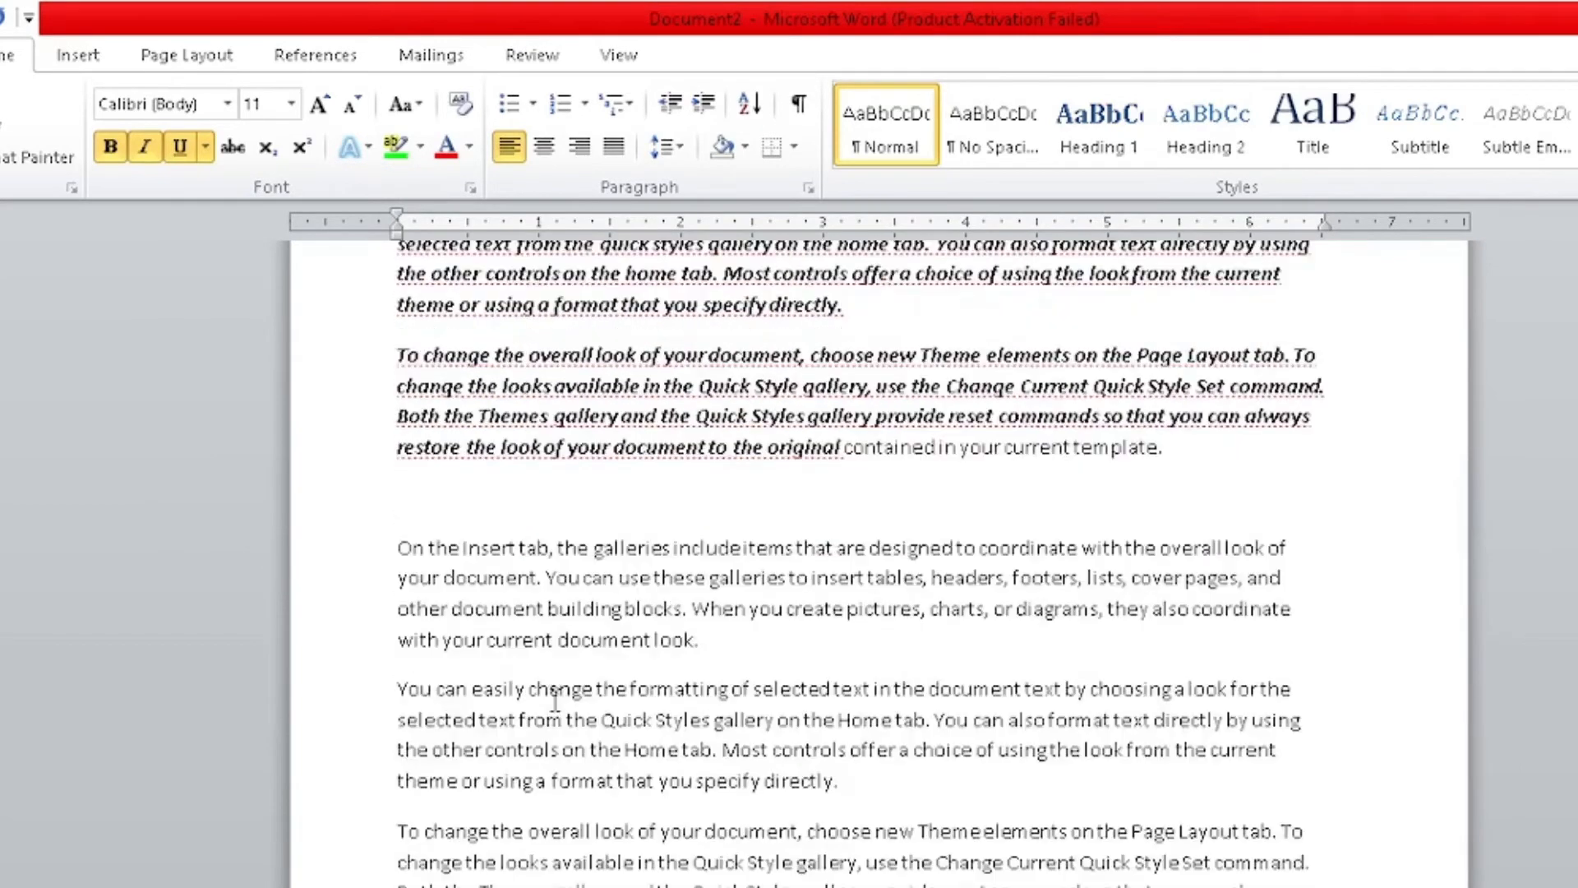
drag(399, 547, 851, 783)
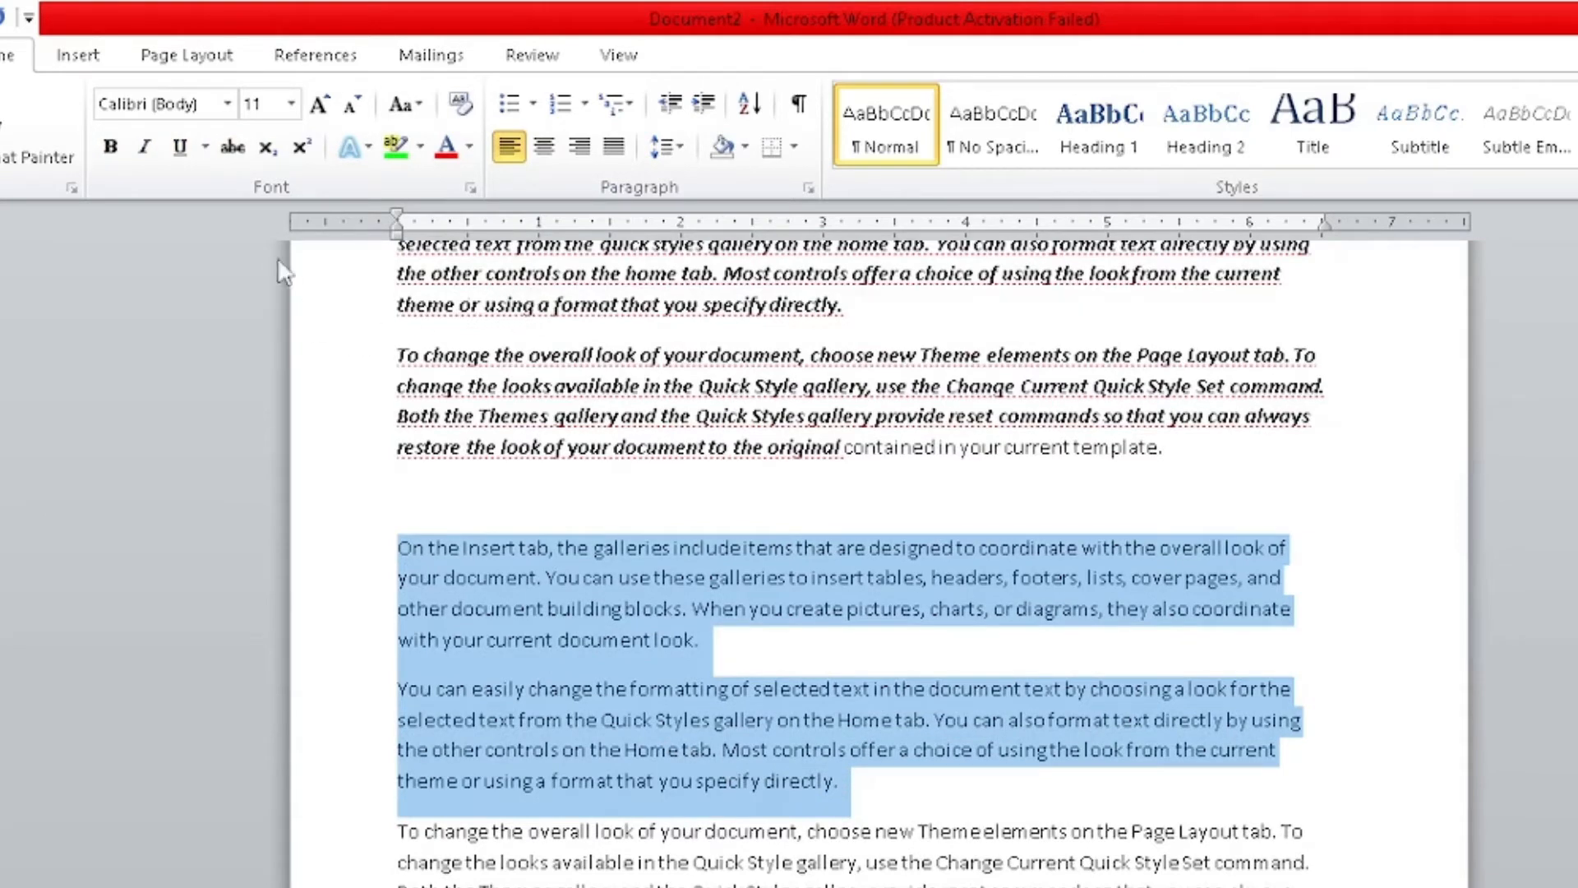
click(233, 149)
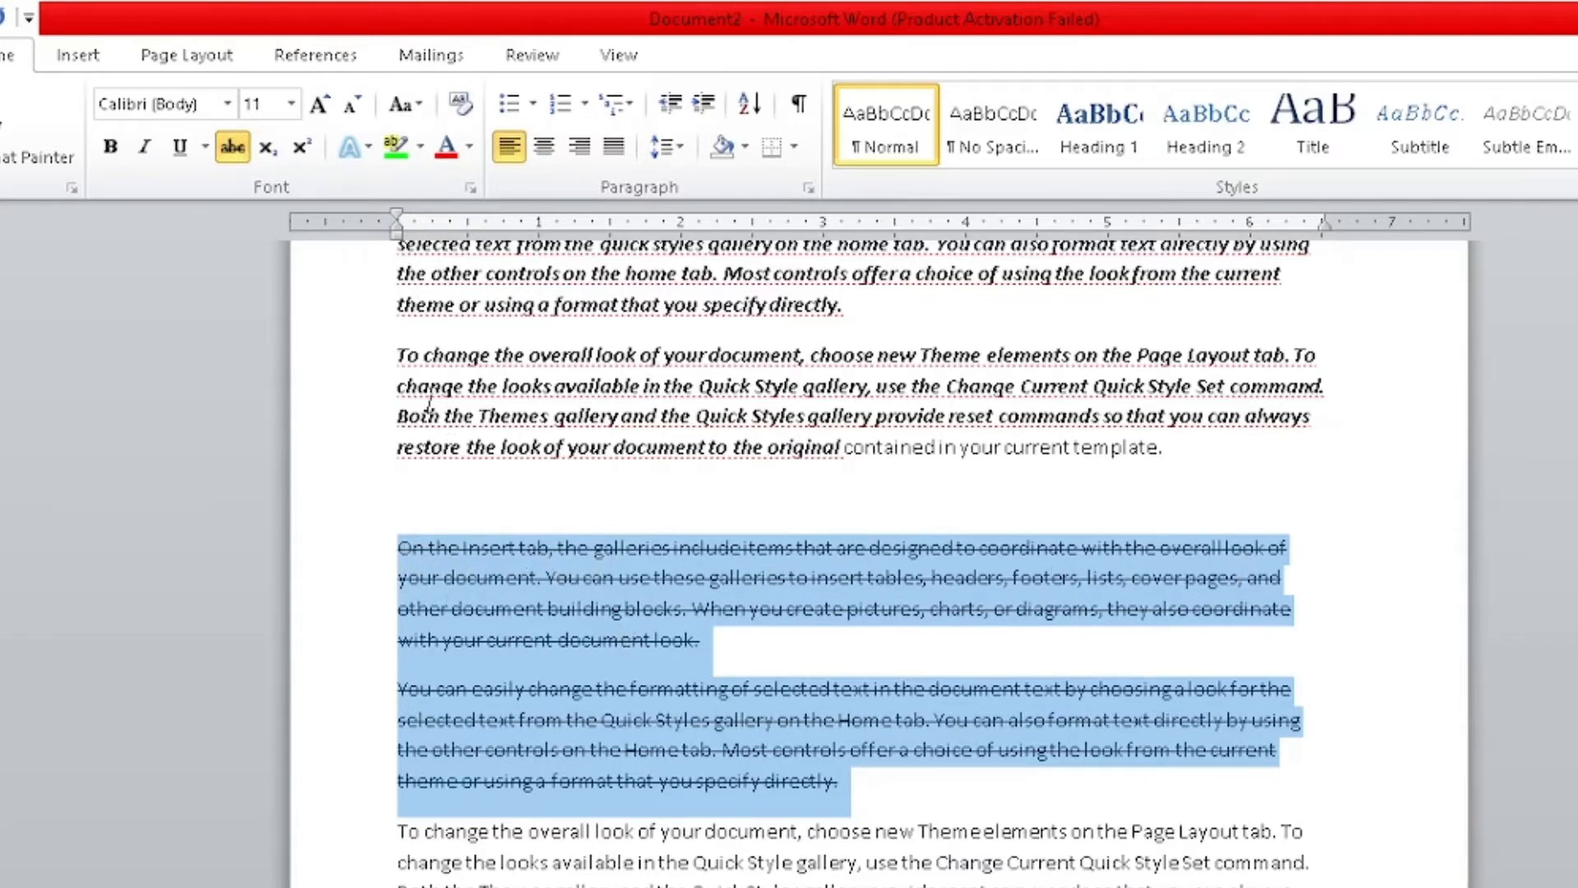
click(232, 147)
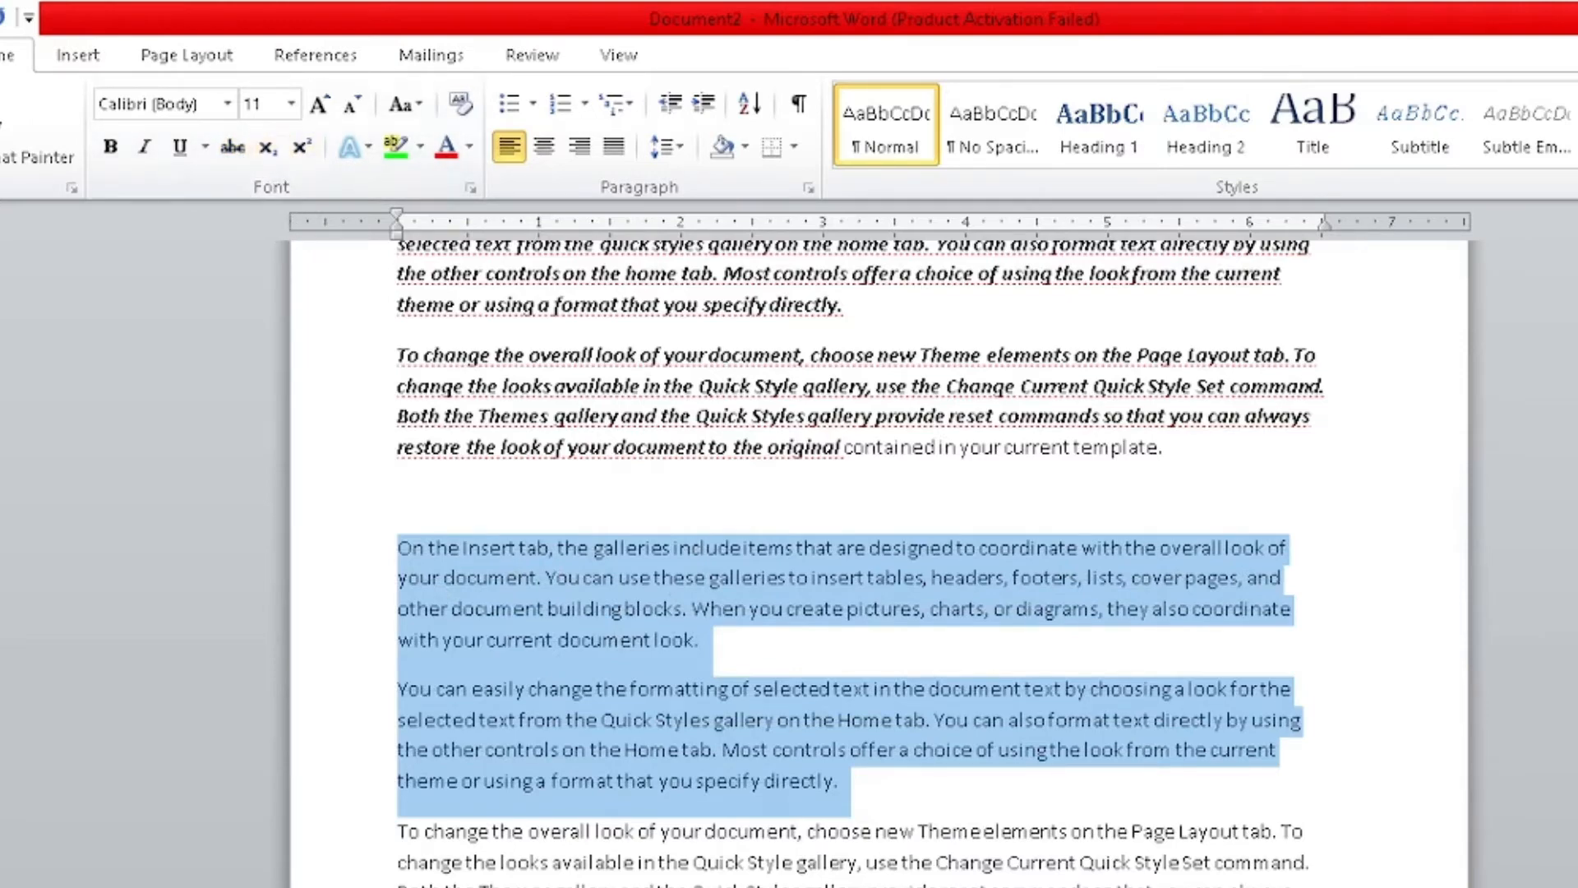
Step: Add blank lines below the paragraph ending in "current template." and enter the formula "(a+b)2 = a2 + b2 + 2ab" there
scroll(999, 822, down, 3)
click(969, 690)
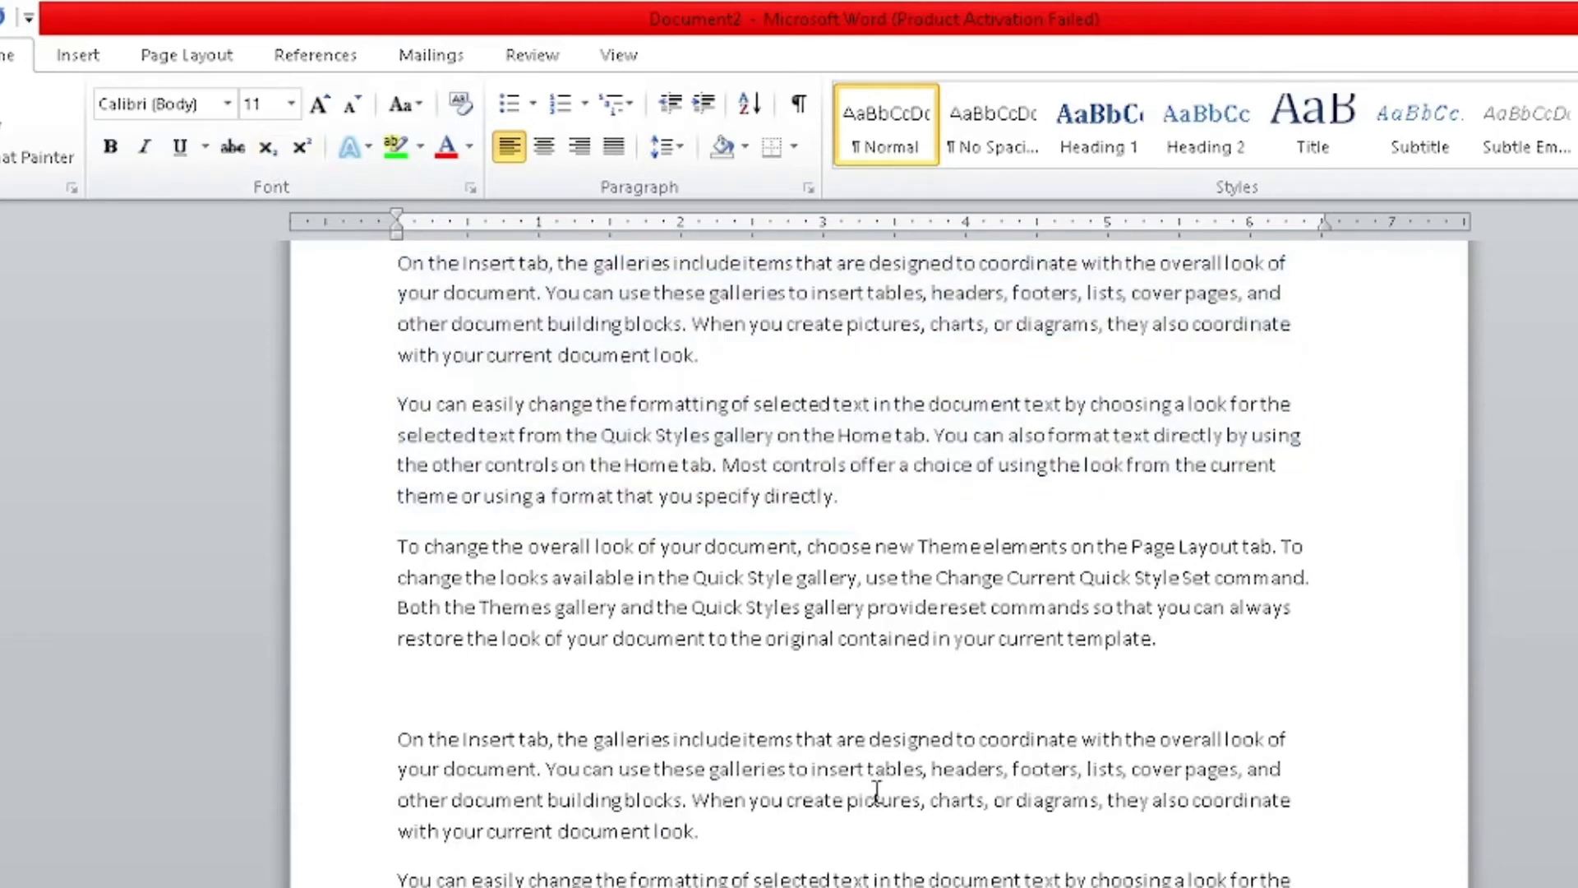
key(Return)
key(Return)
key(Up)
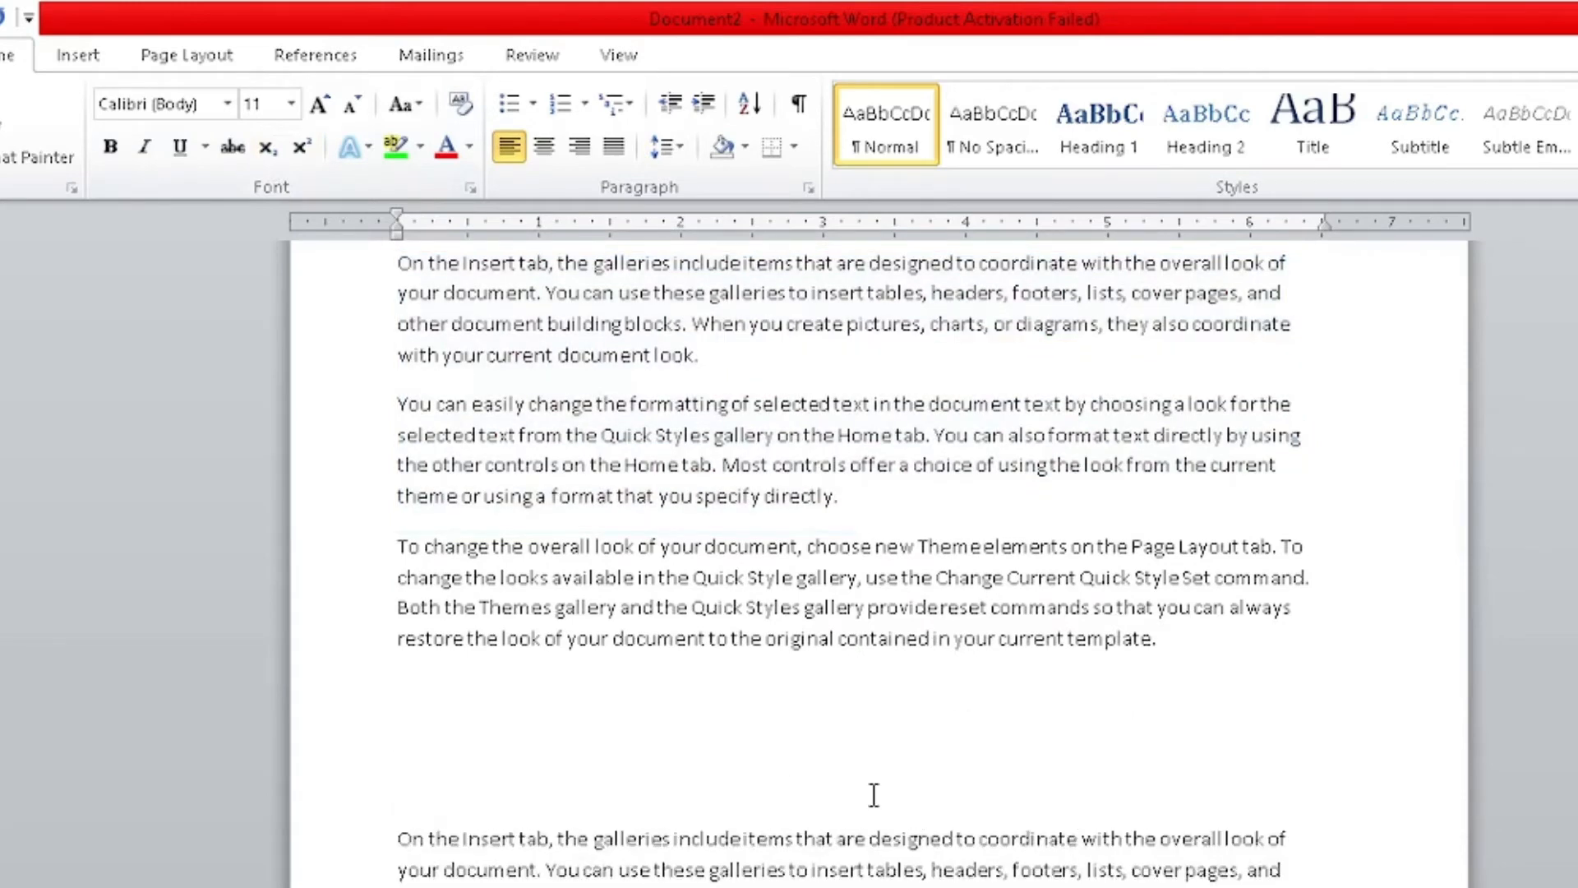
text((a+b)2 = a2 +)
text(b2)
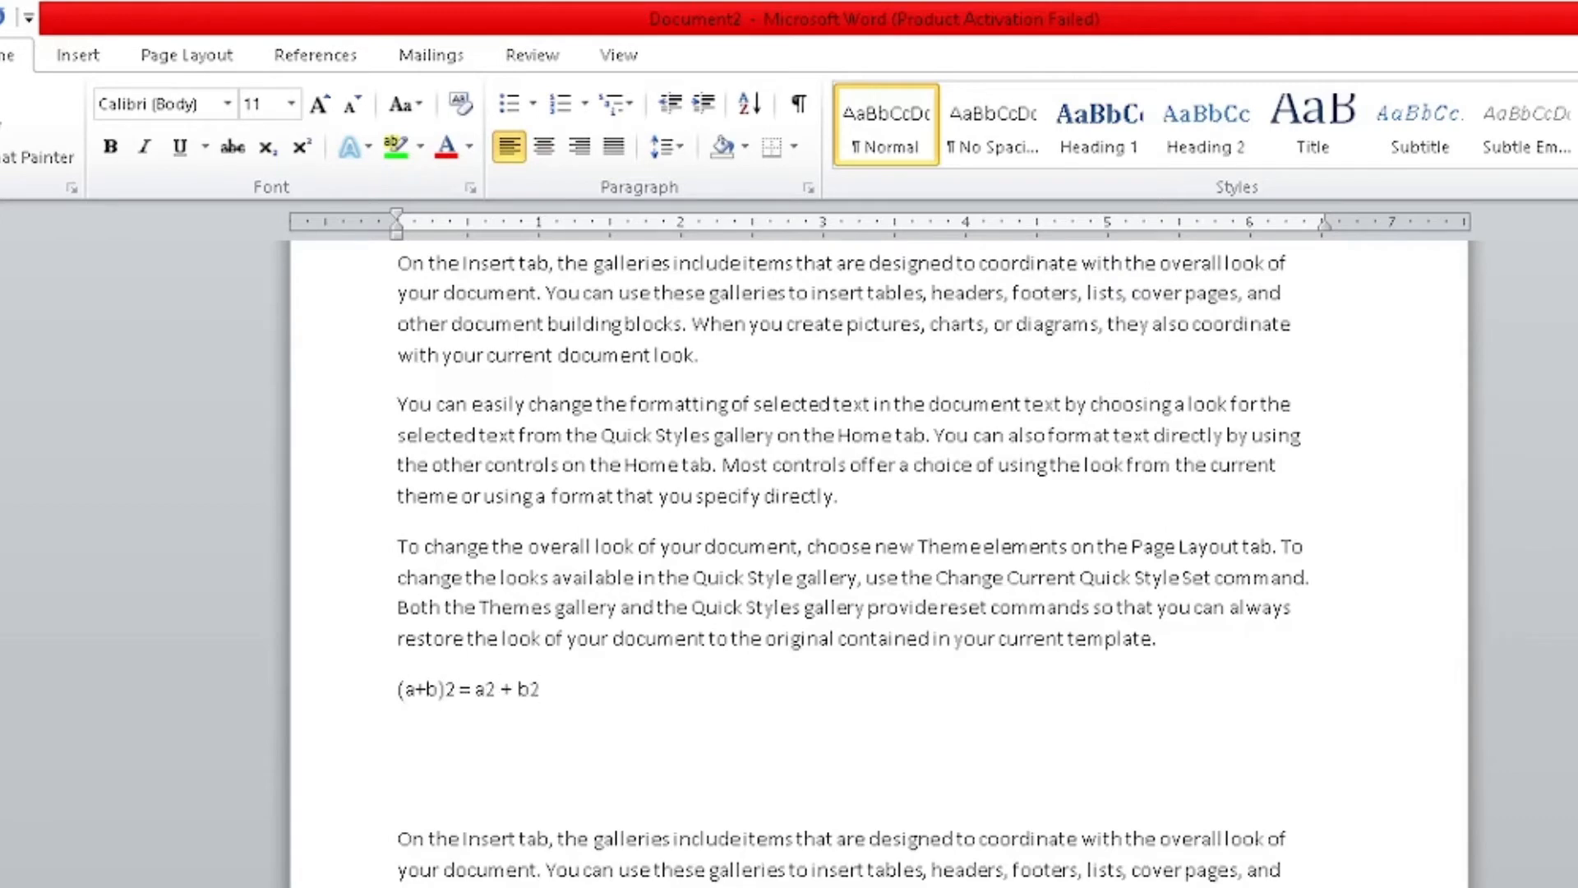
text( + 2ab)
Step: Format the exponent 2 after b, after a and after (a+b) in the formula as superscript
click(540, 689)
key(shift+Left)
click(301, 146)
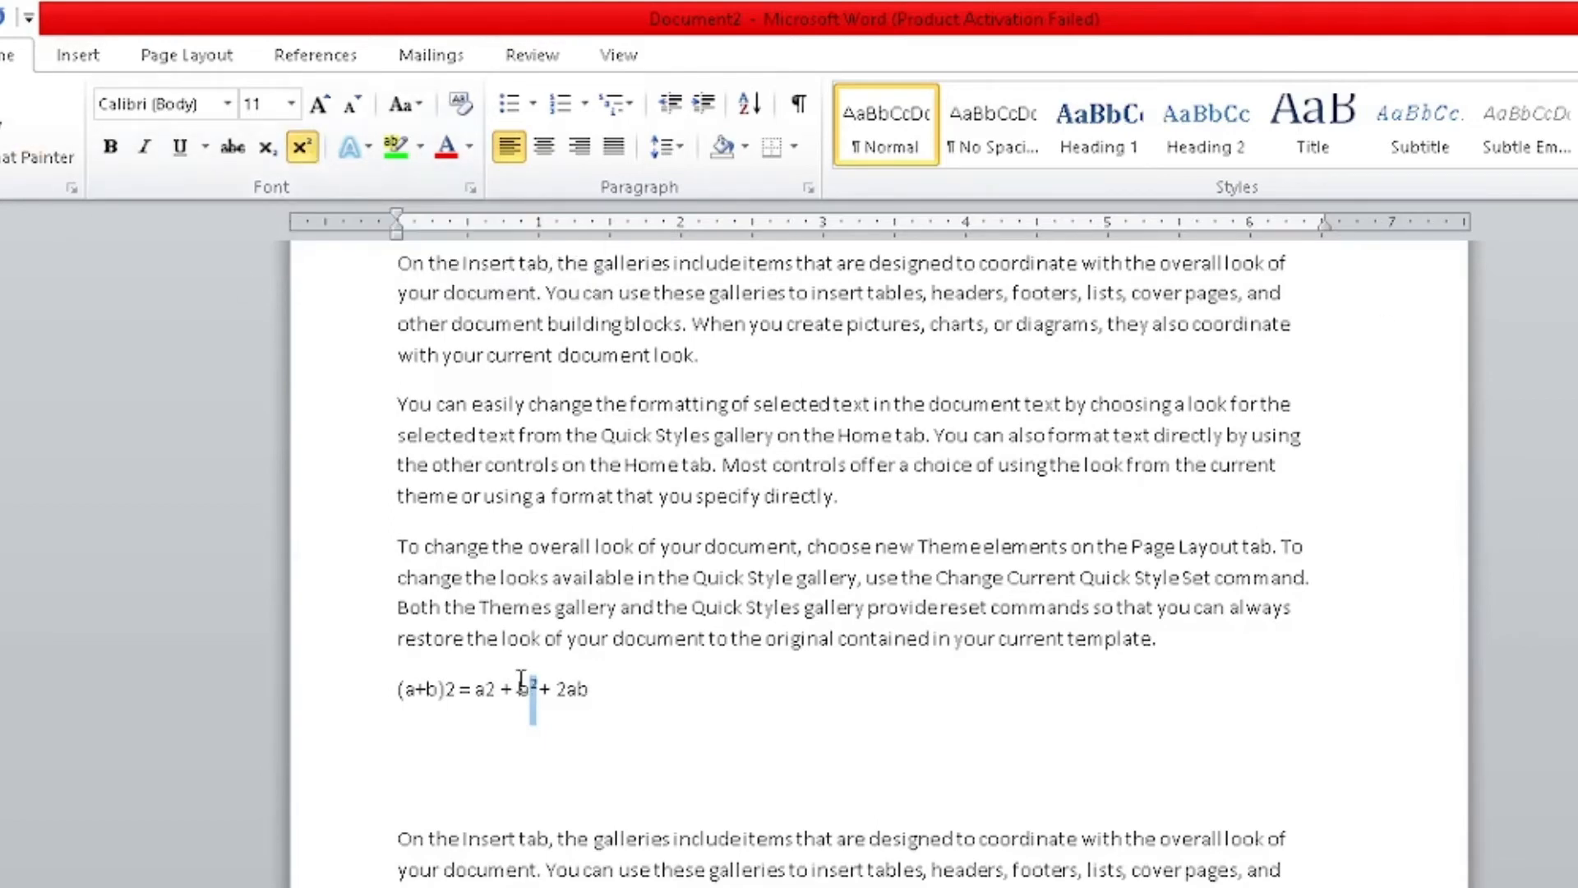
click(496, 690)
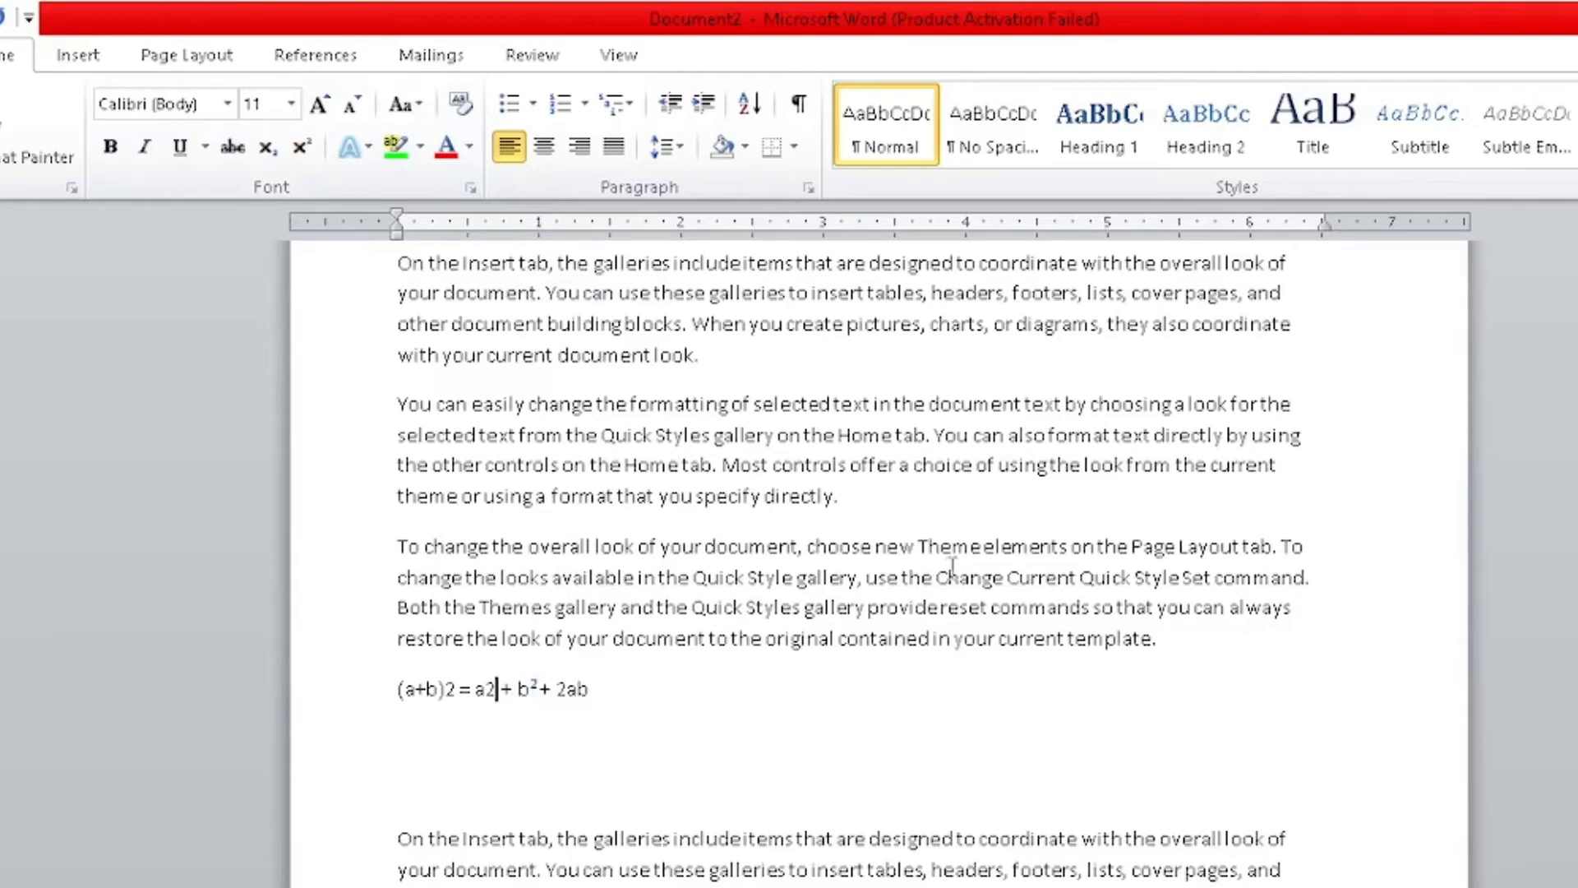
key(shift+Left)
key(ctrl+shift+plus)
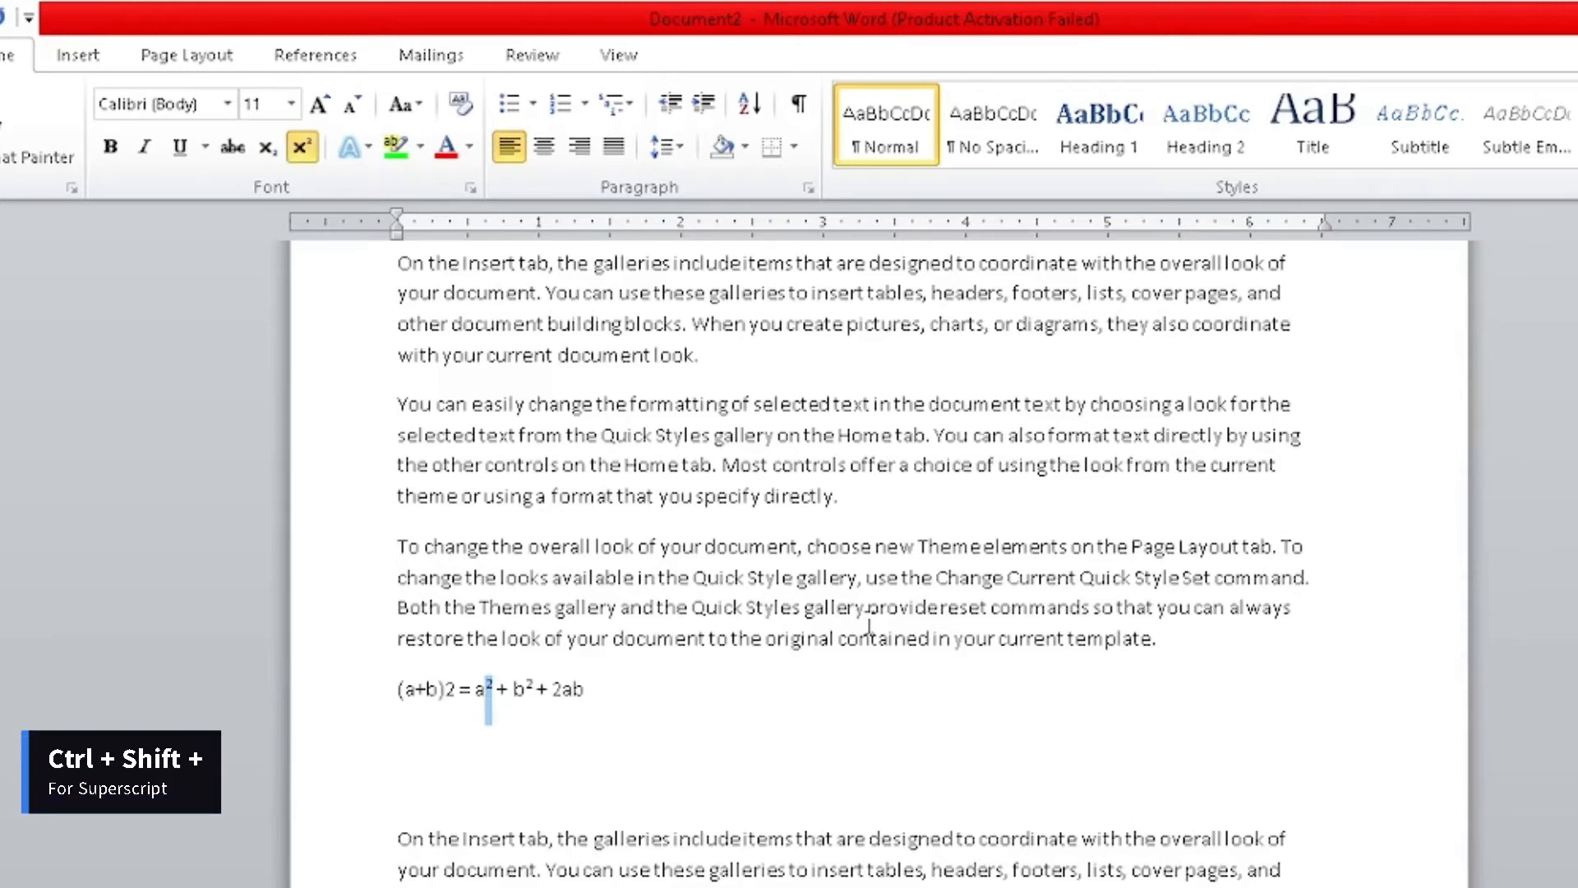
key(Left)
key(Left)
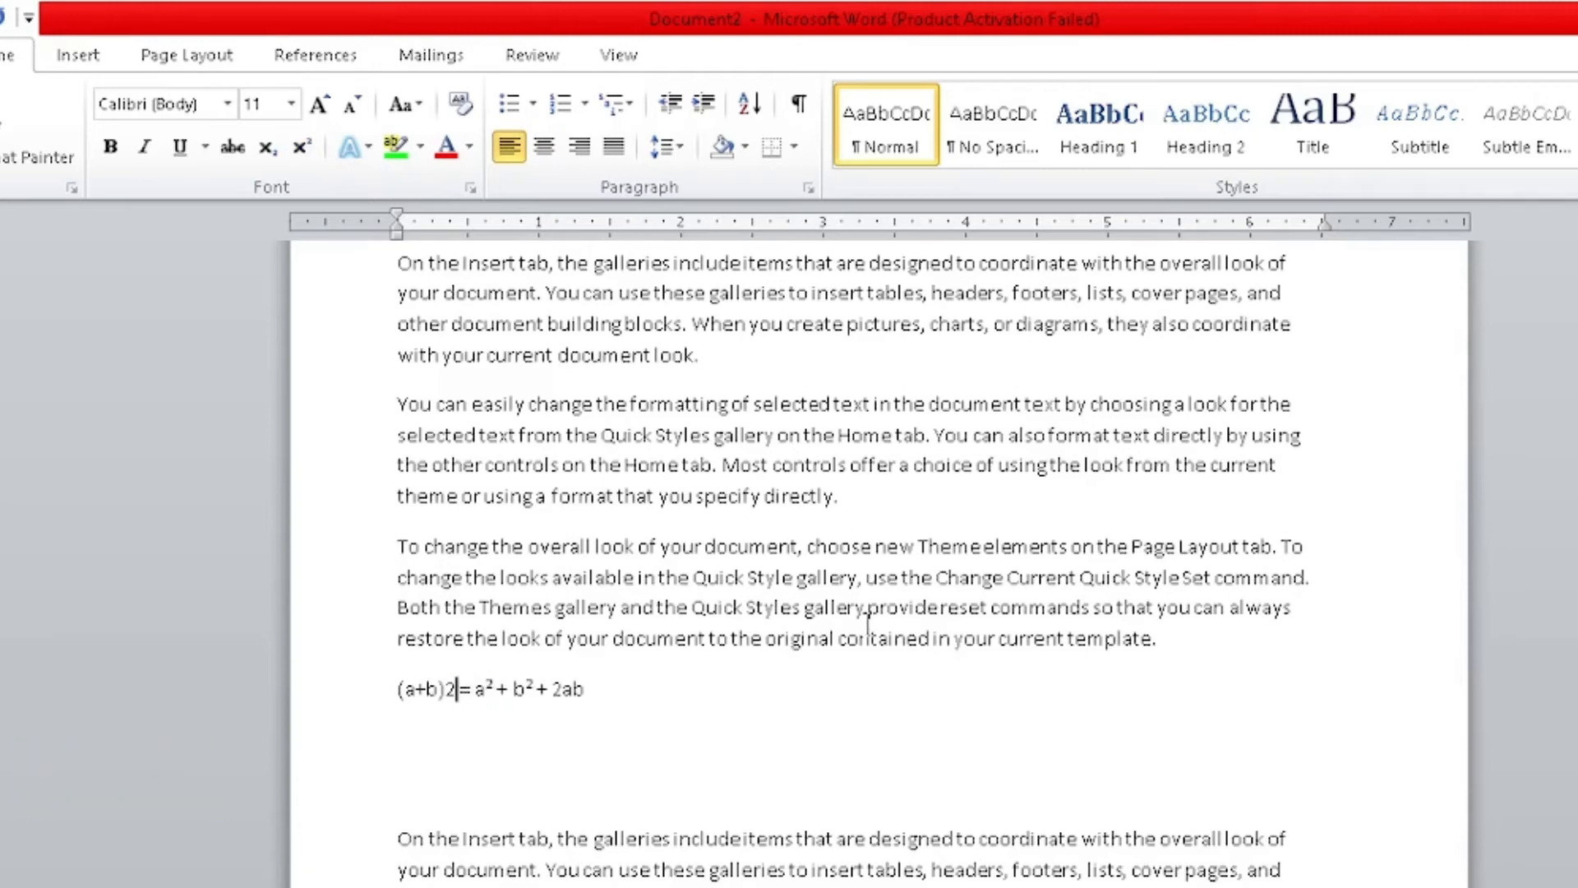
key(shift+Left)
key(ctrl+shift+plus)
Step: Start a new line below the formula and enter "CO2, O2"
key(Right)
key(Right)
key(Right)
key(Right)
key(Right)
key(Right)
key(Right)
key(Right)
key(Right)
key(Right)
key(Right)
key(Right)
key(Right)
key(Right)
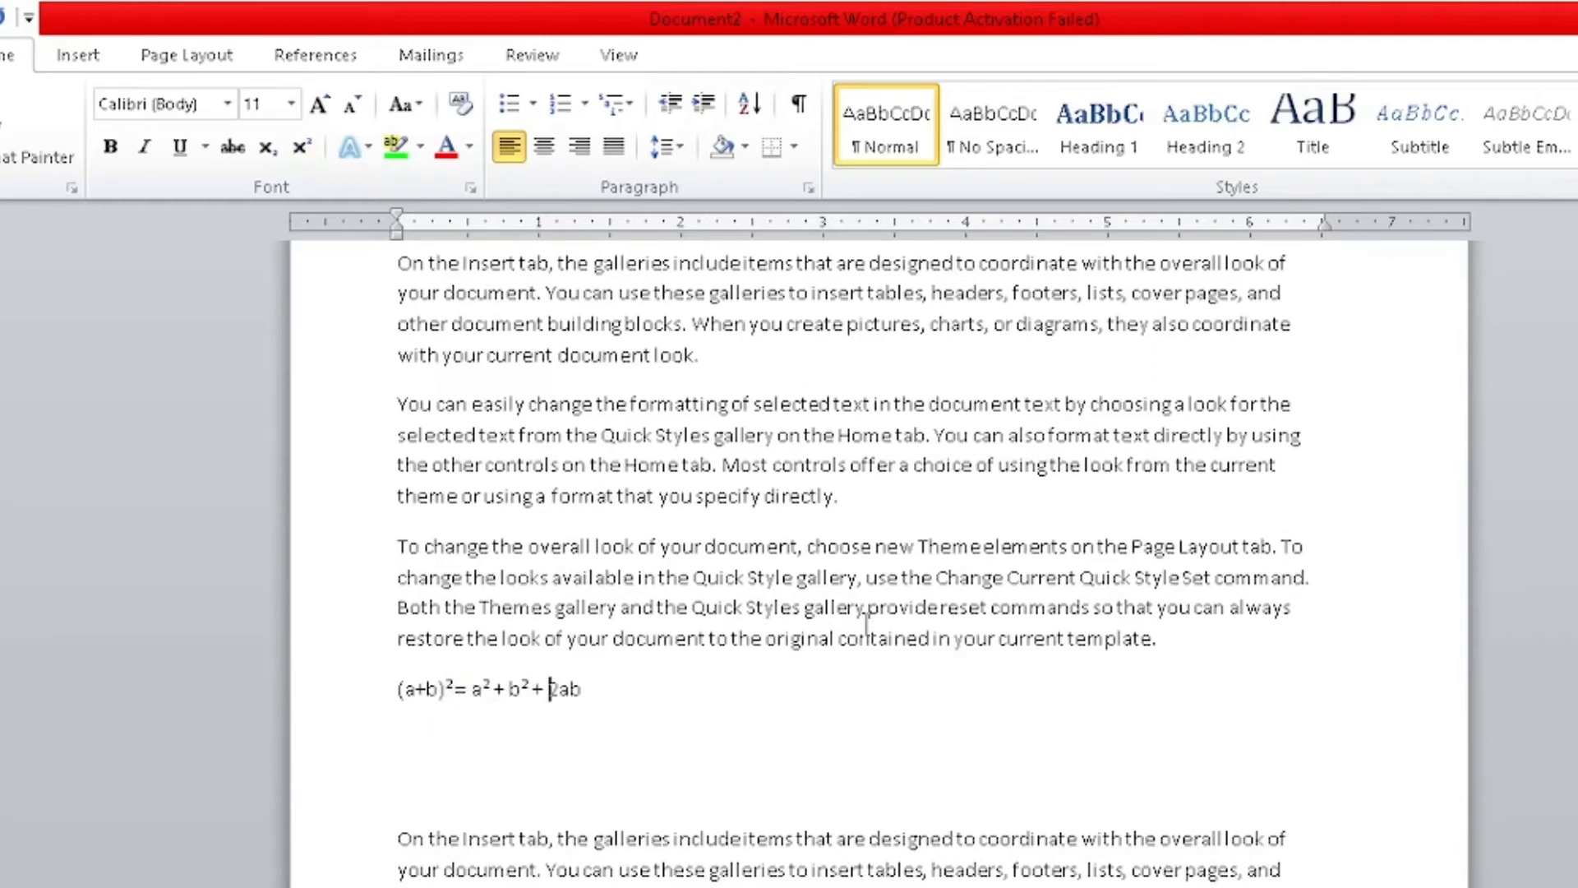
key(Return)
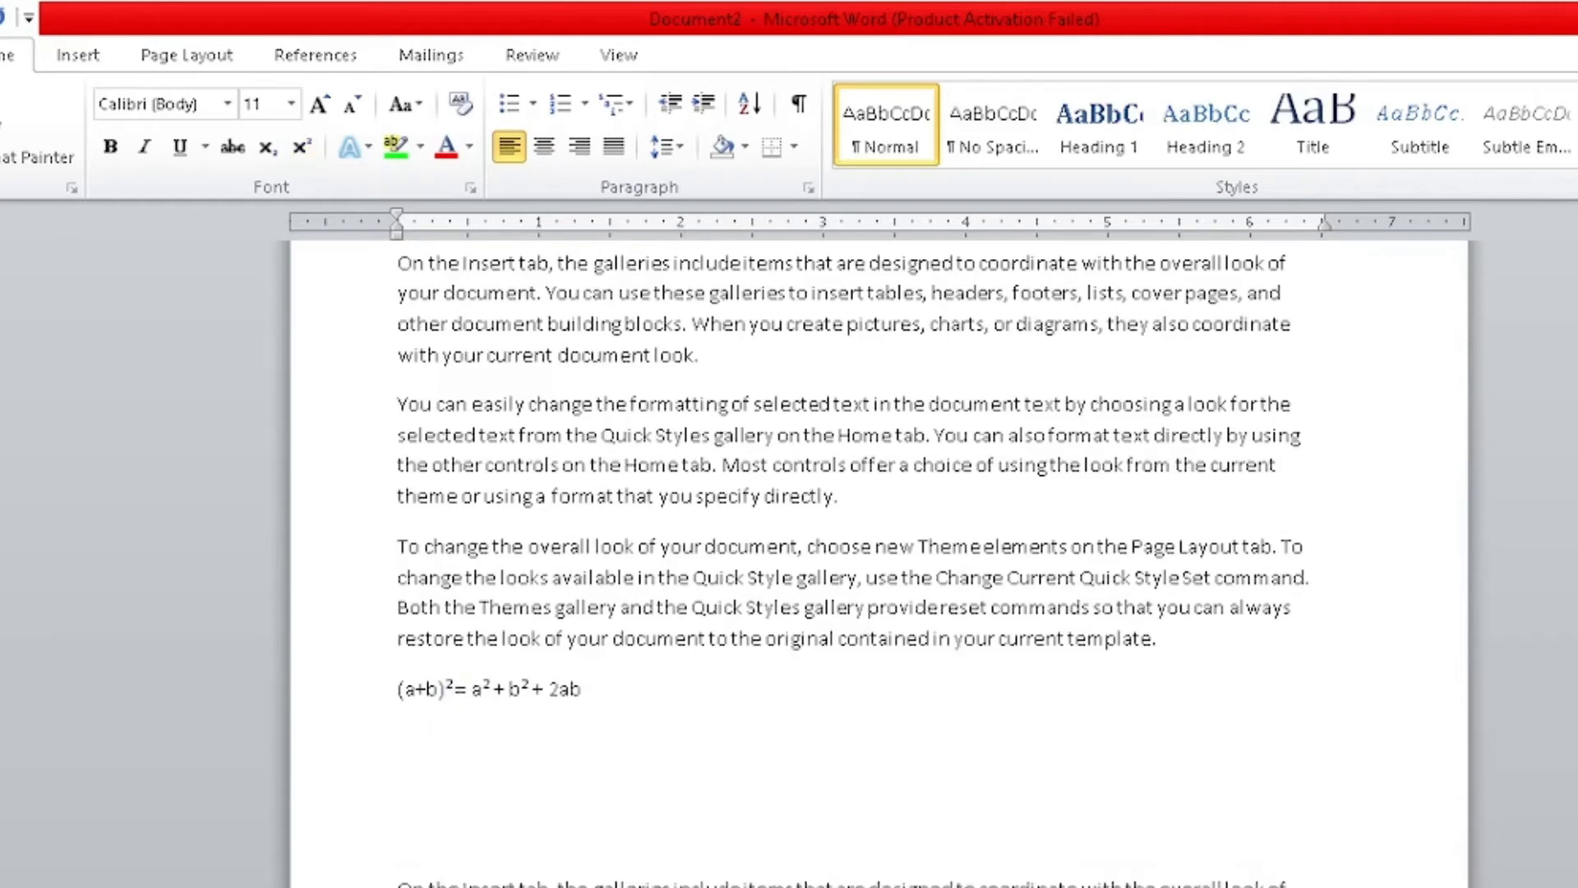
text(CO)
key(BackSpace)
text(2, O2)
Step: Format the 2 in O2 and the 2 in CO2 as subscript
key(shift+Left)
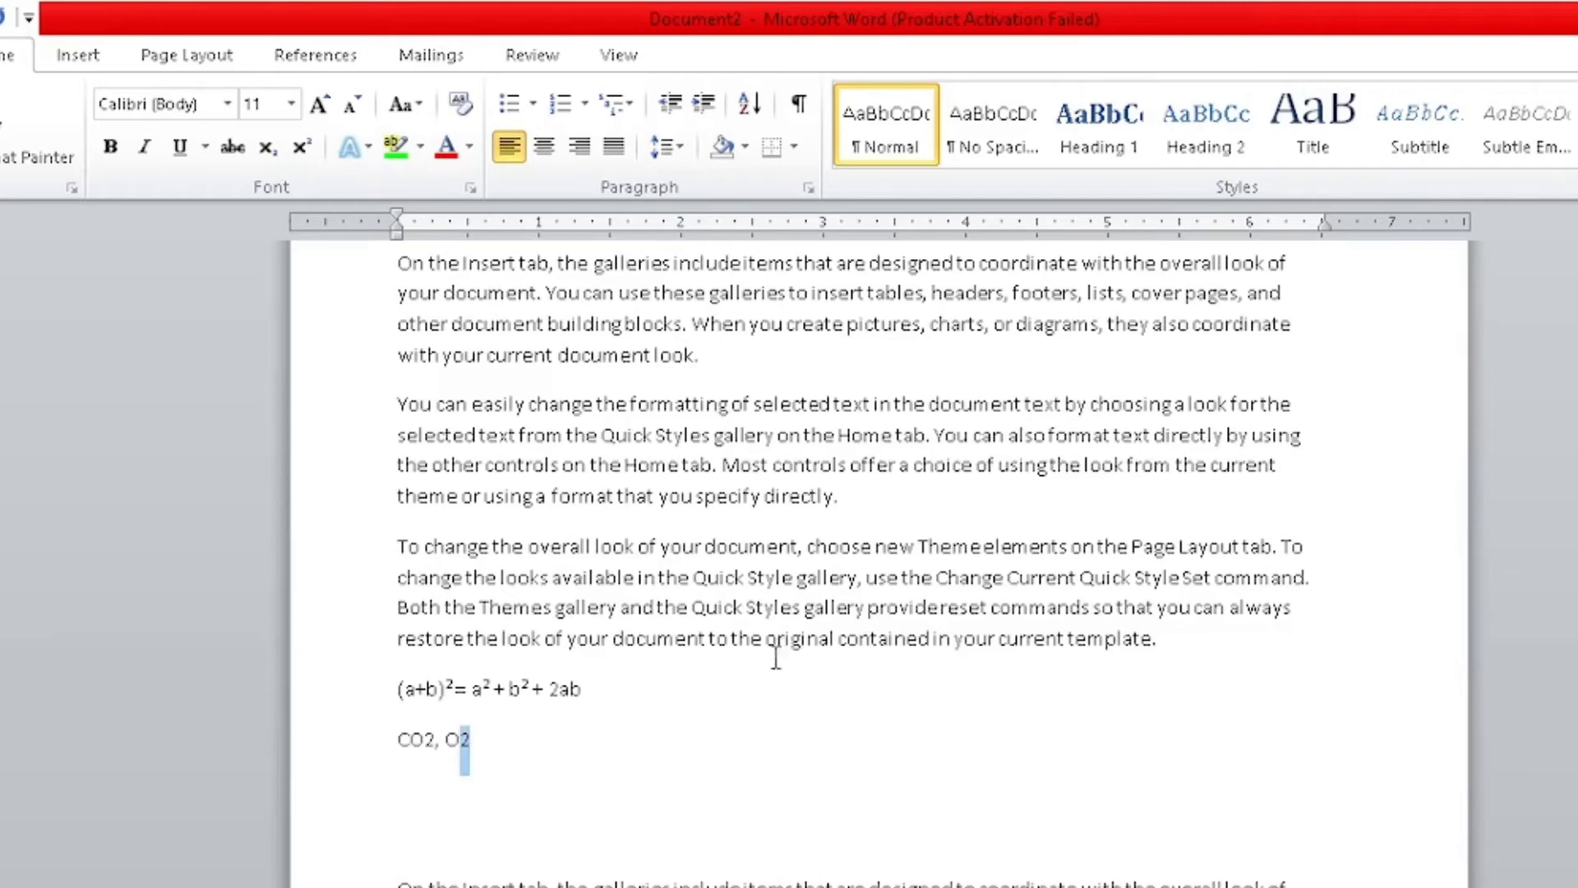
click(267, 148)
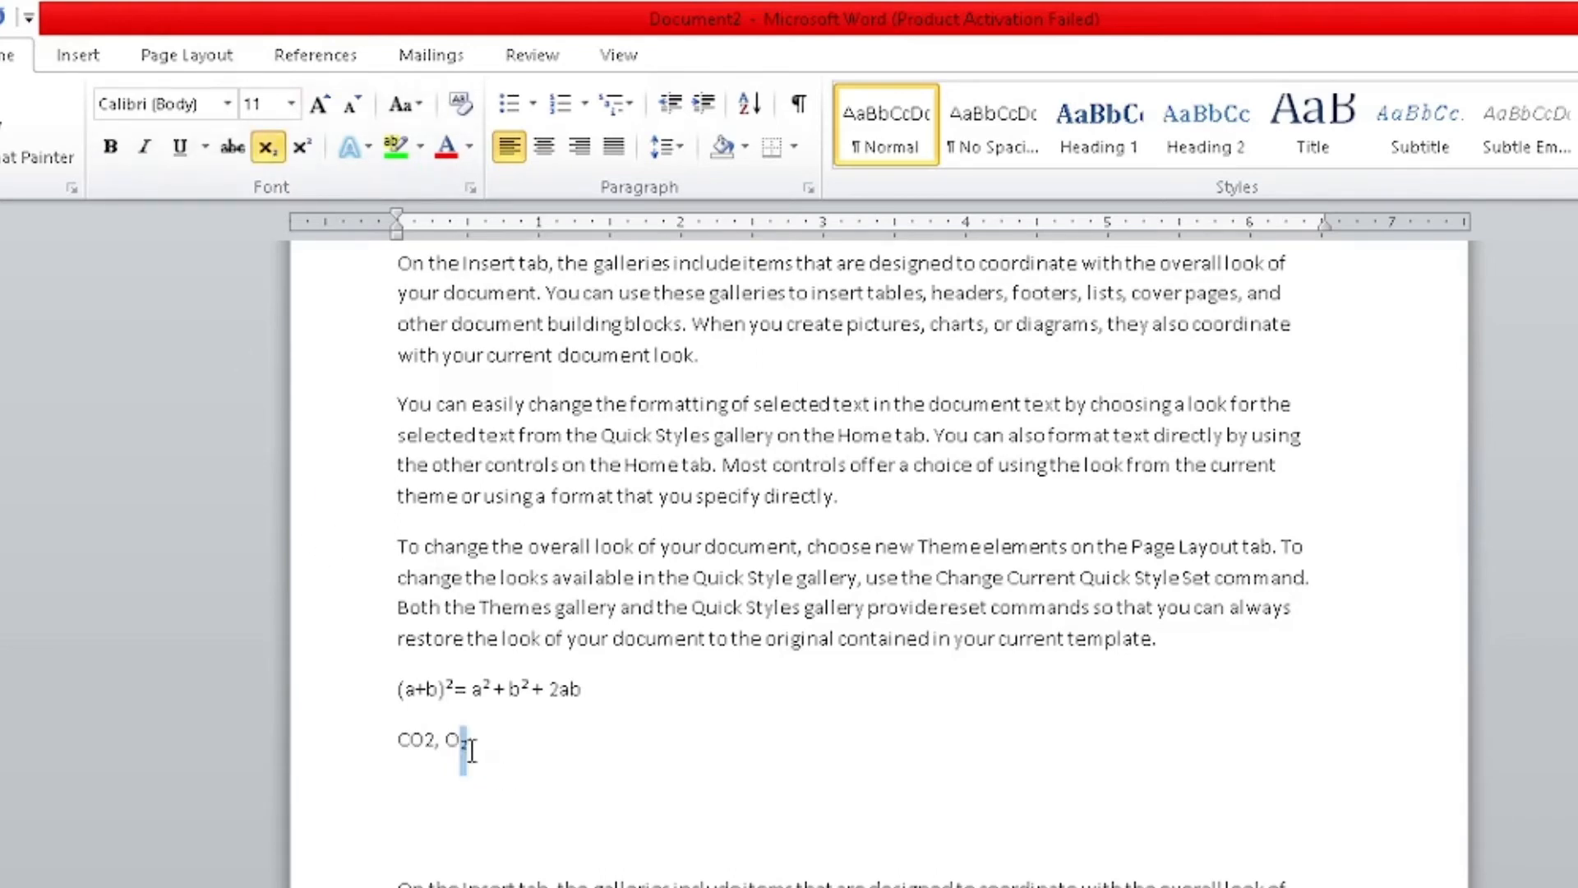
click(437, 745)
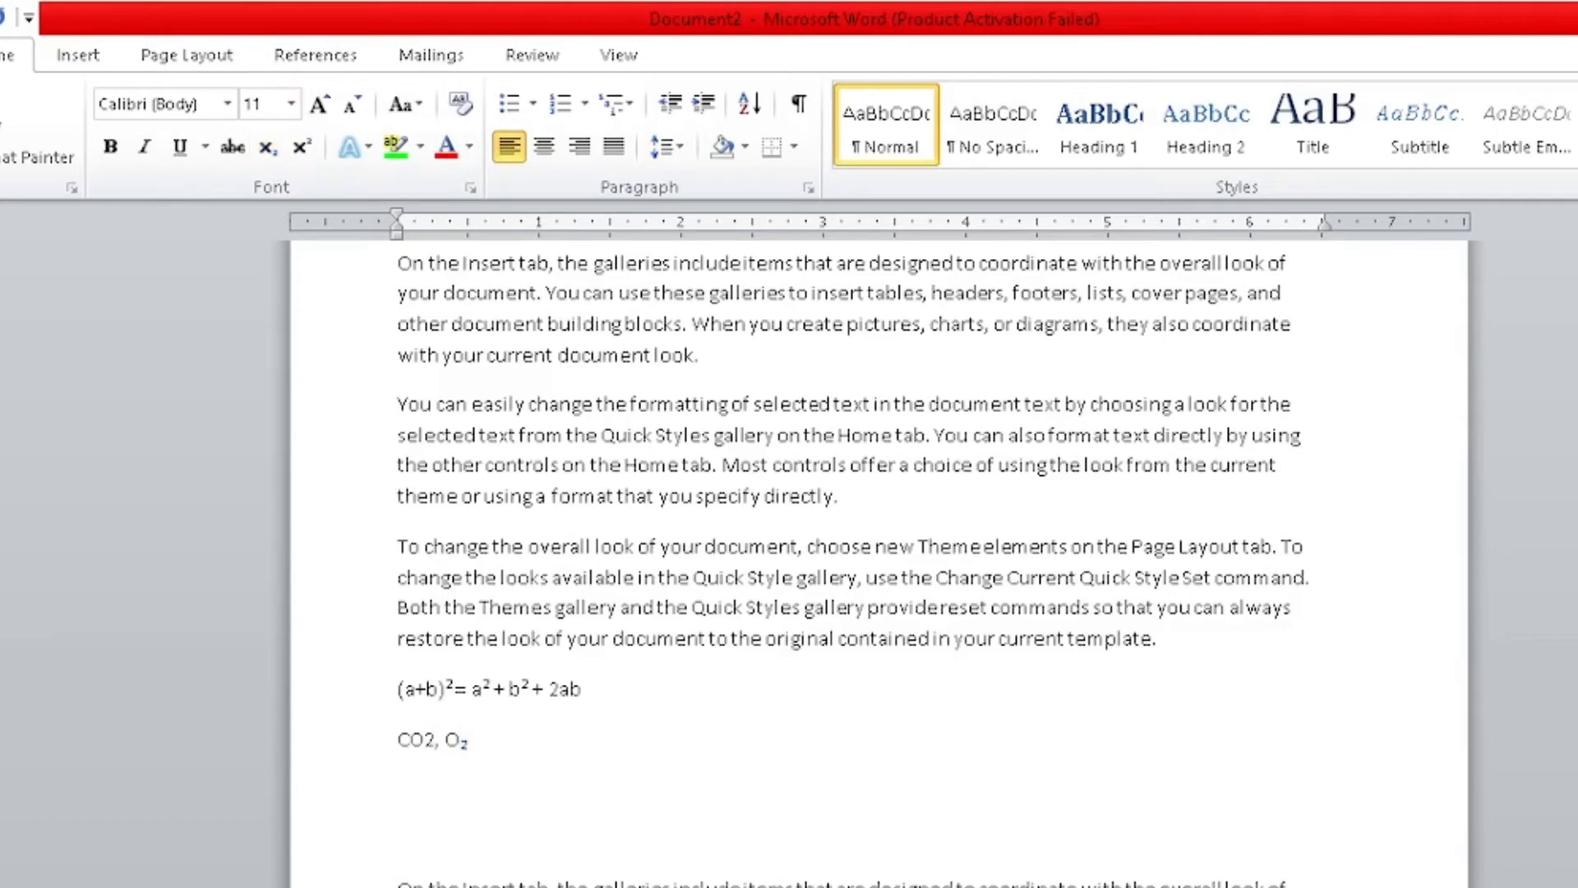
key(shift+Left)
key(ctrl+equal)
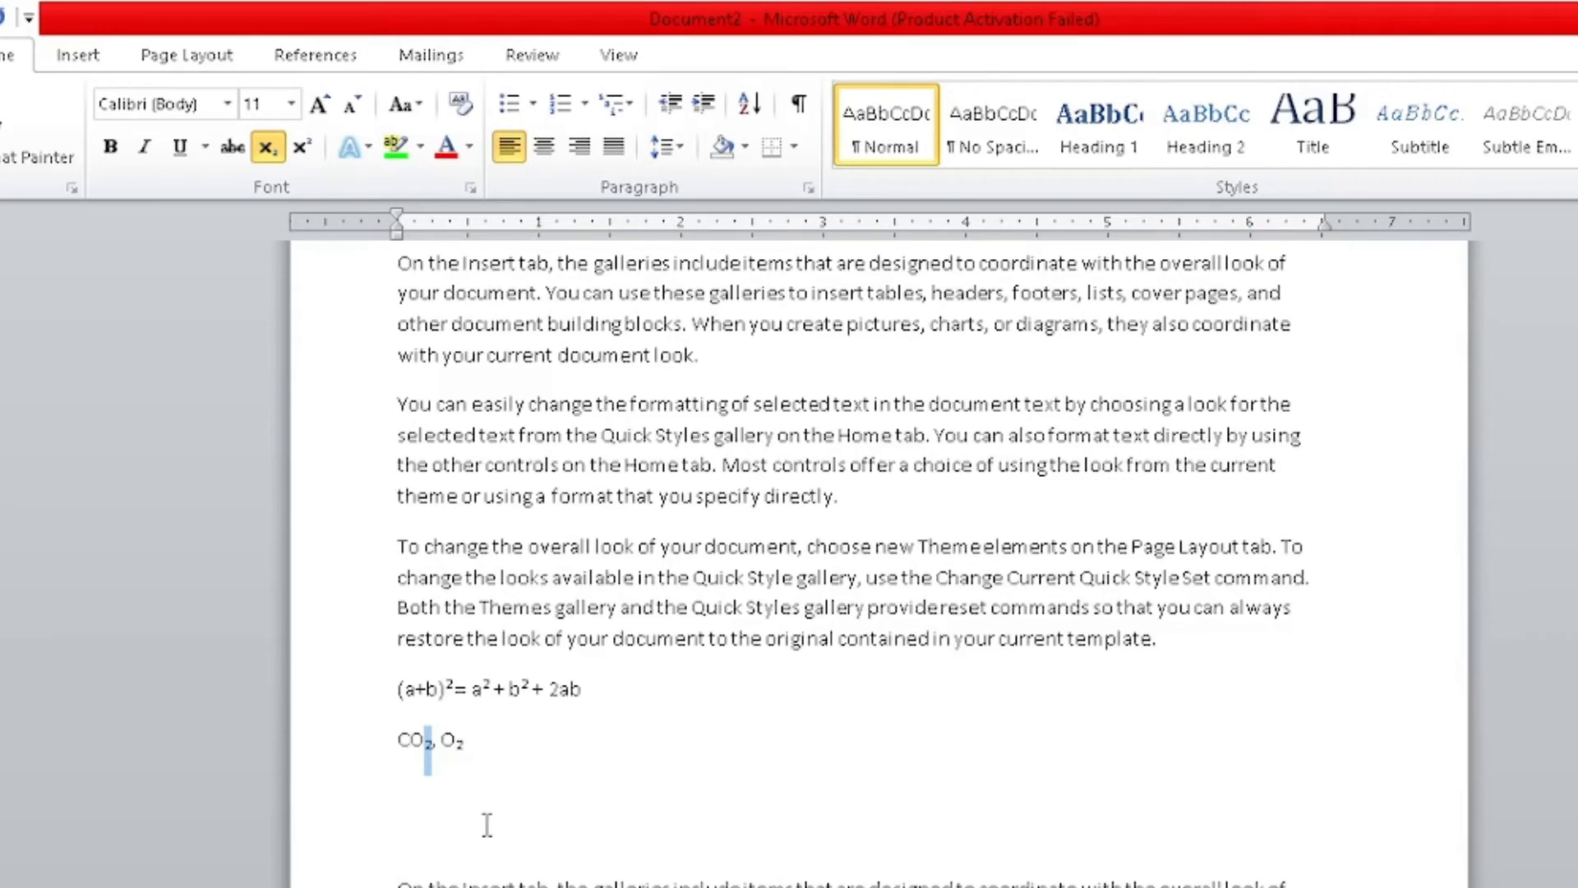
click(530, 684)
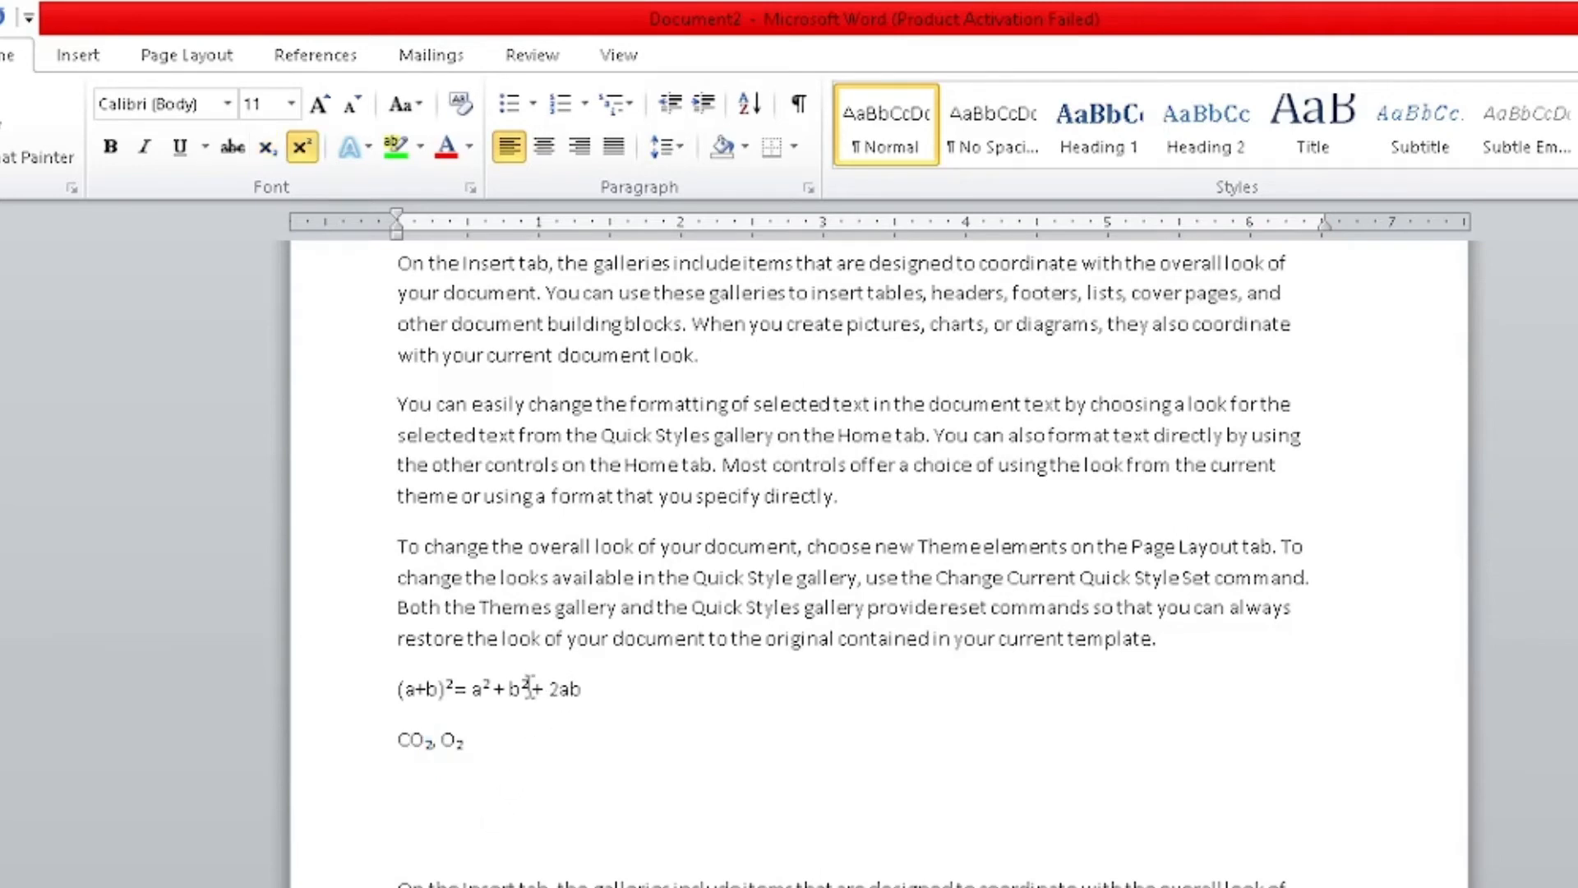
click(428, 742)
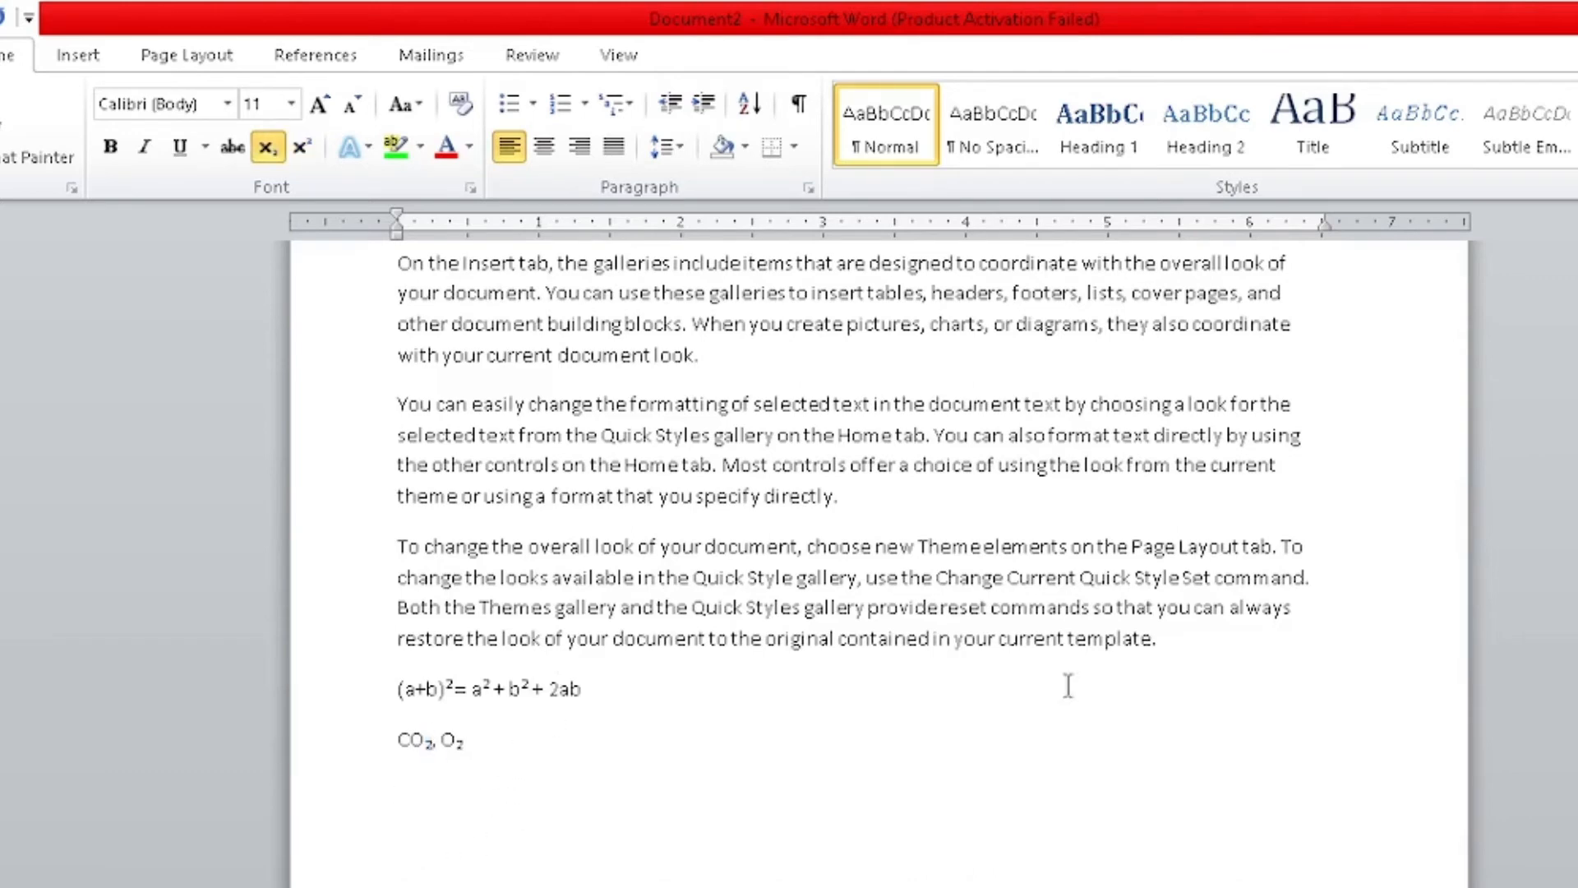
Step: Select the text from "your document" in the first paragraph to "you" in the second and color it standard red
drag(398, 292, 694, 495)
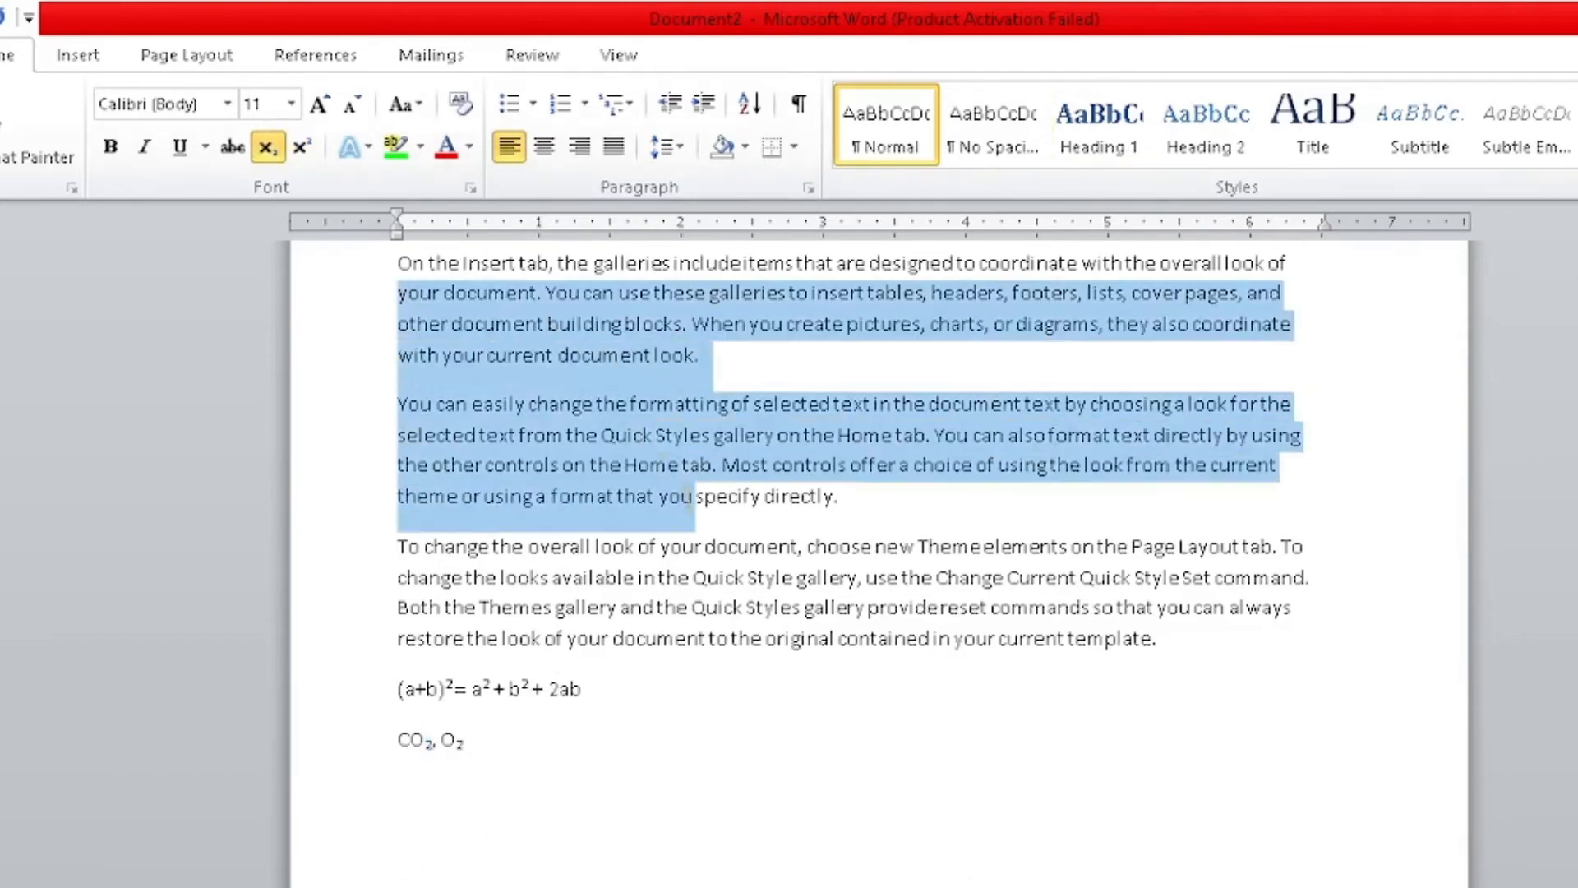
click(469, 146)
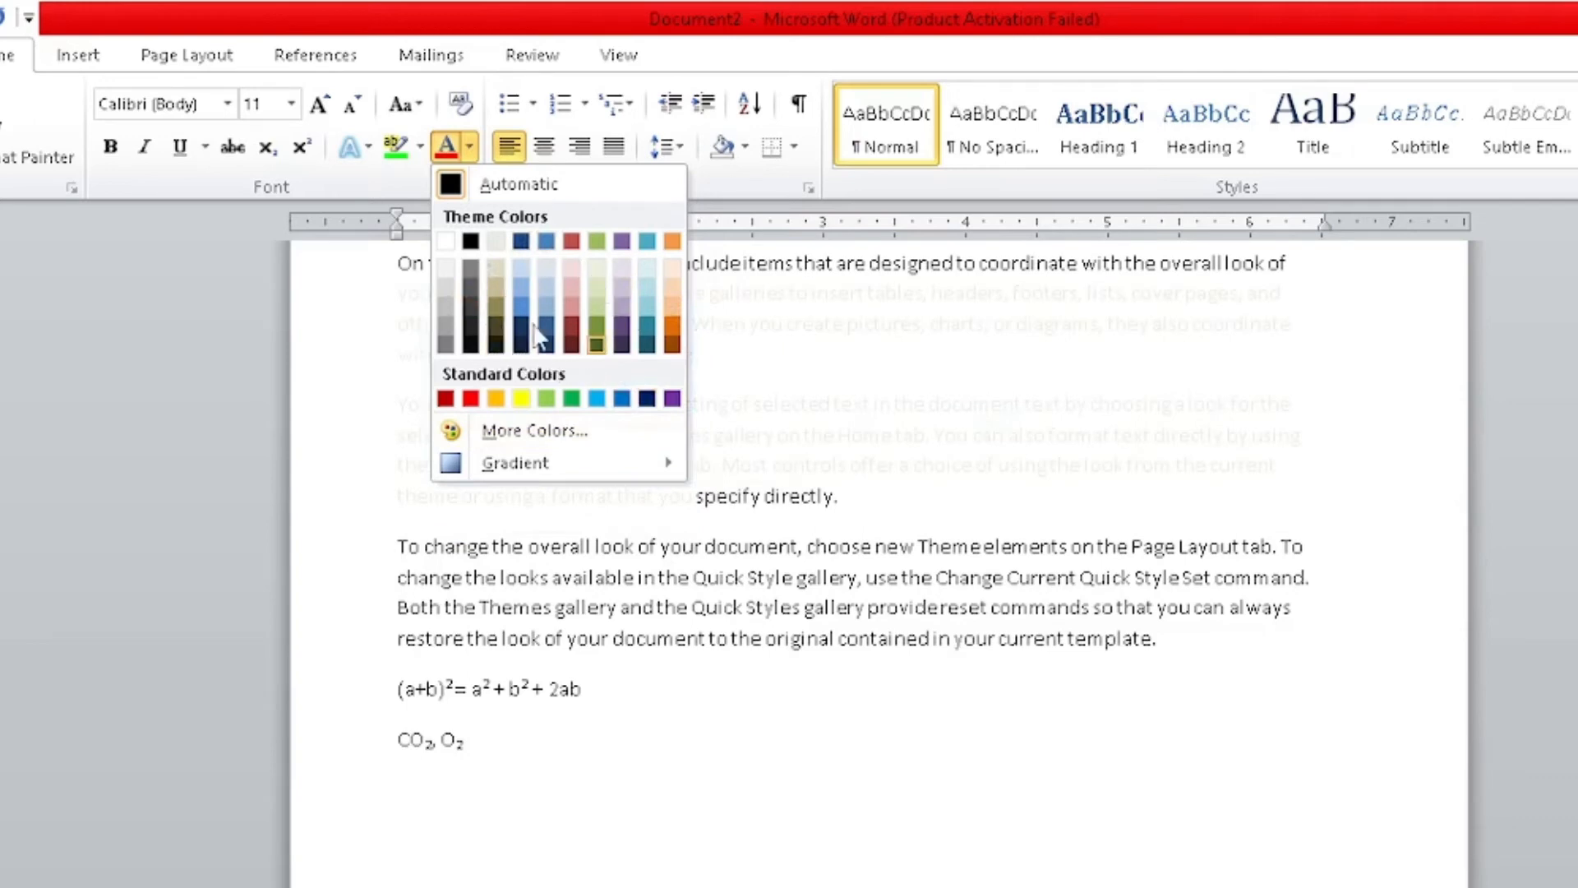
click(470, 399)
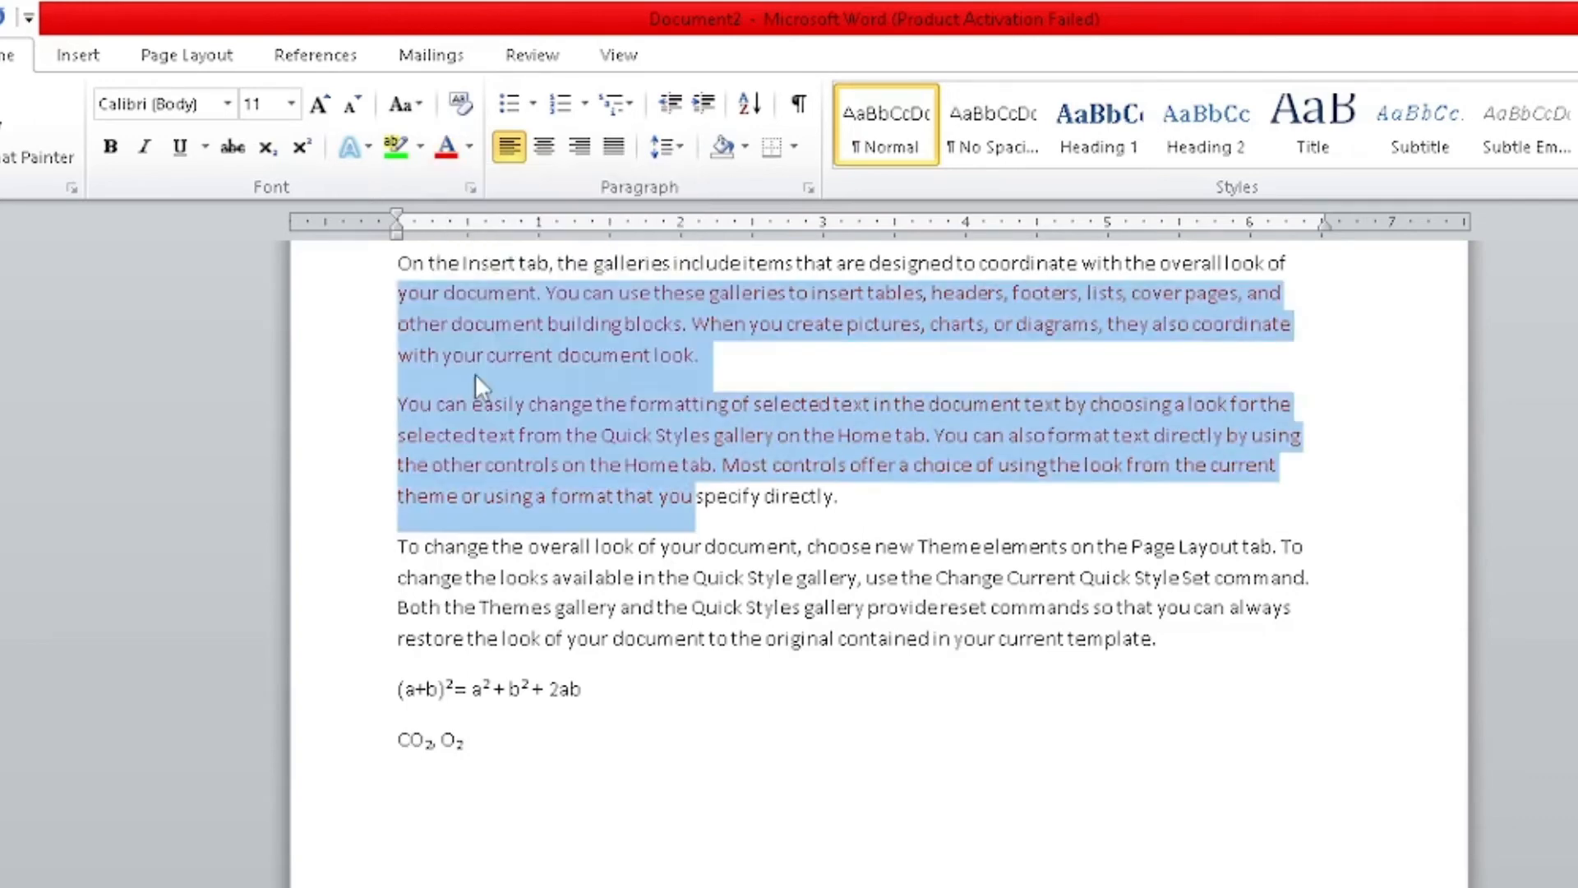
Step: Apply a custom dark green font color with RGB 13, 125, 13 to the selected text and deselect it
click(469, 149)
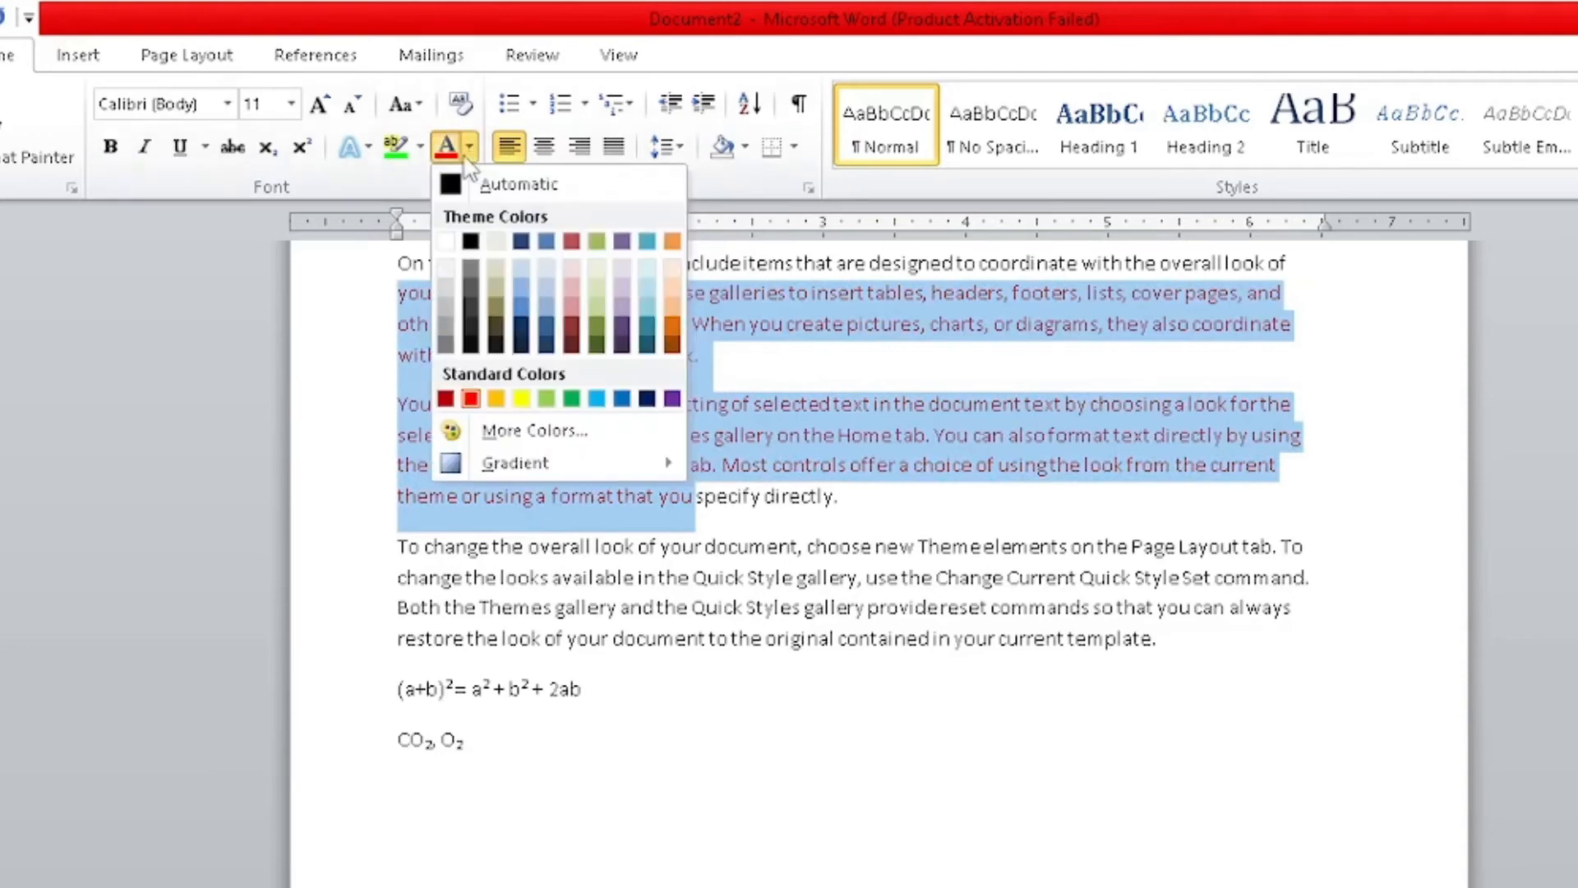
click(503, 427)
click(767, 334)
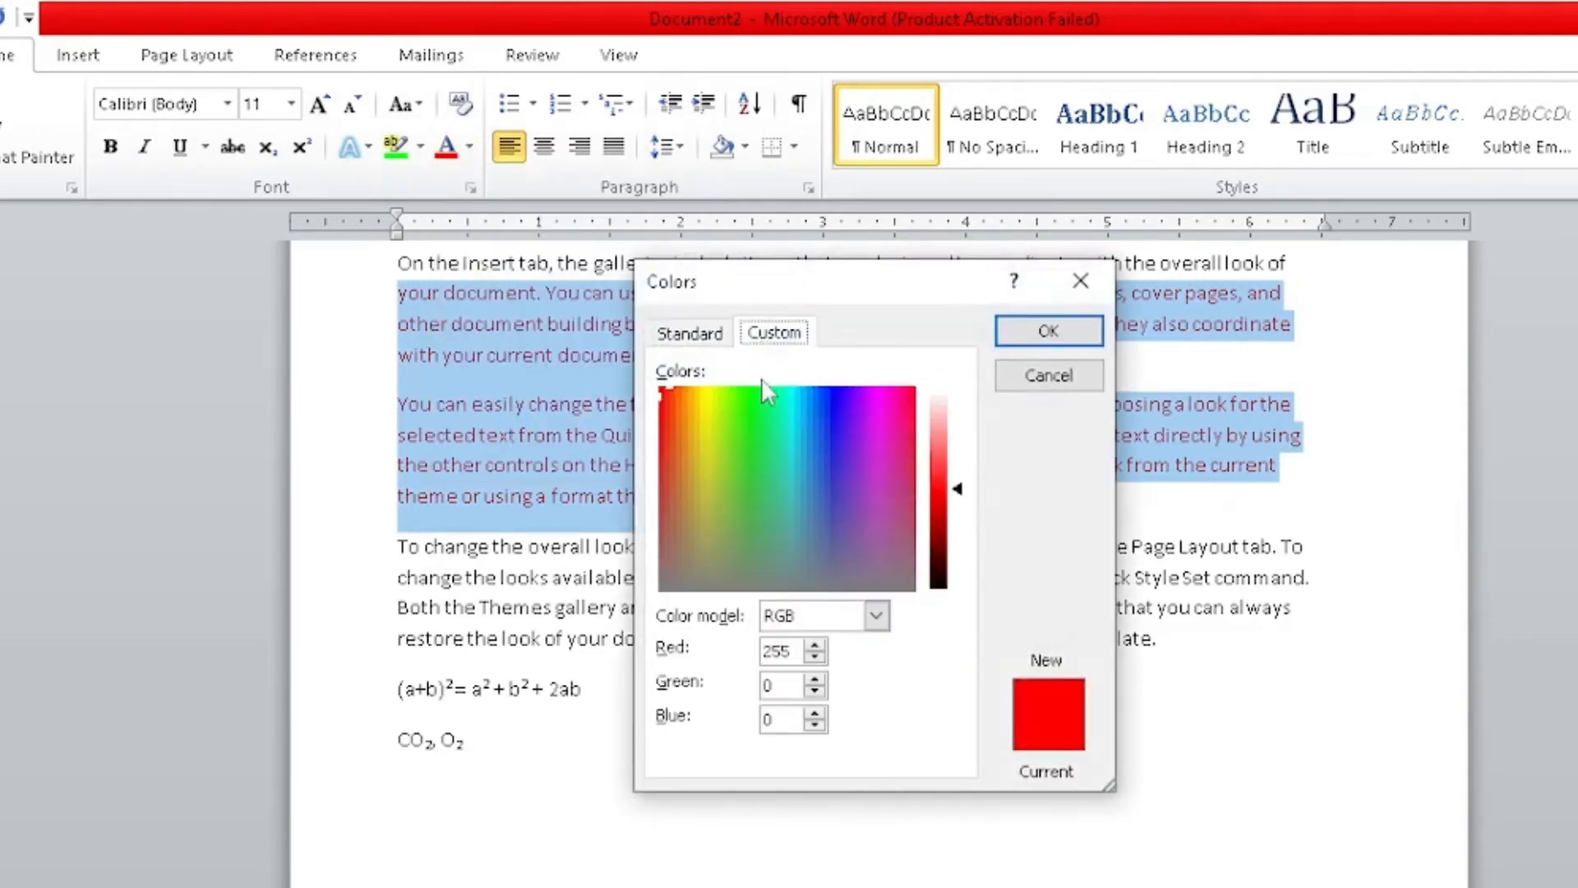
click(743, 423)
drag(959, 489, 962, 540)
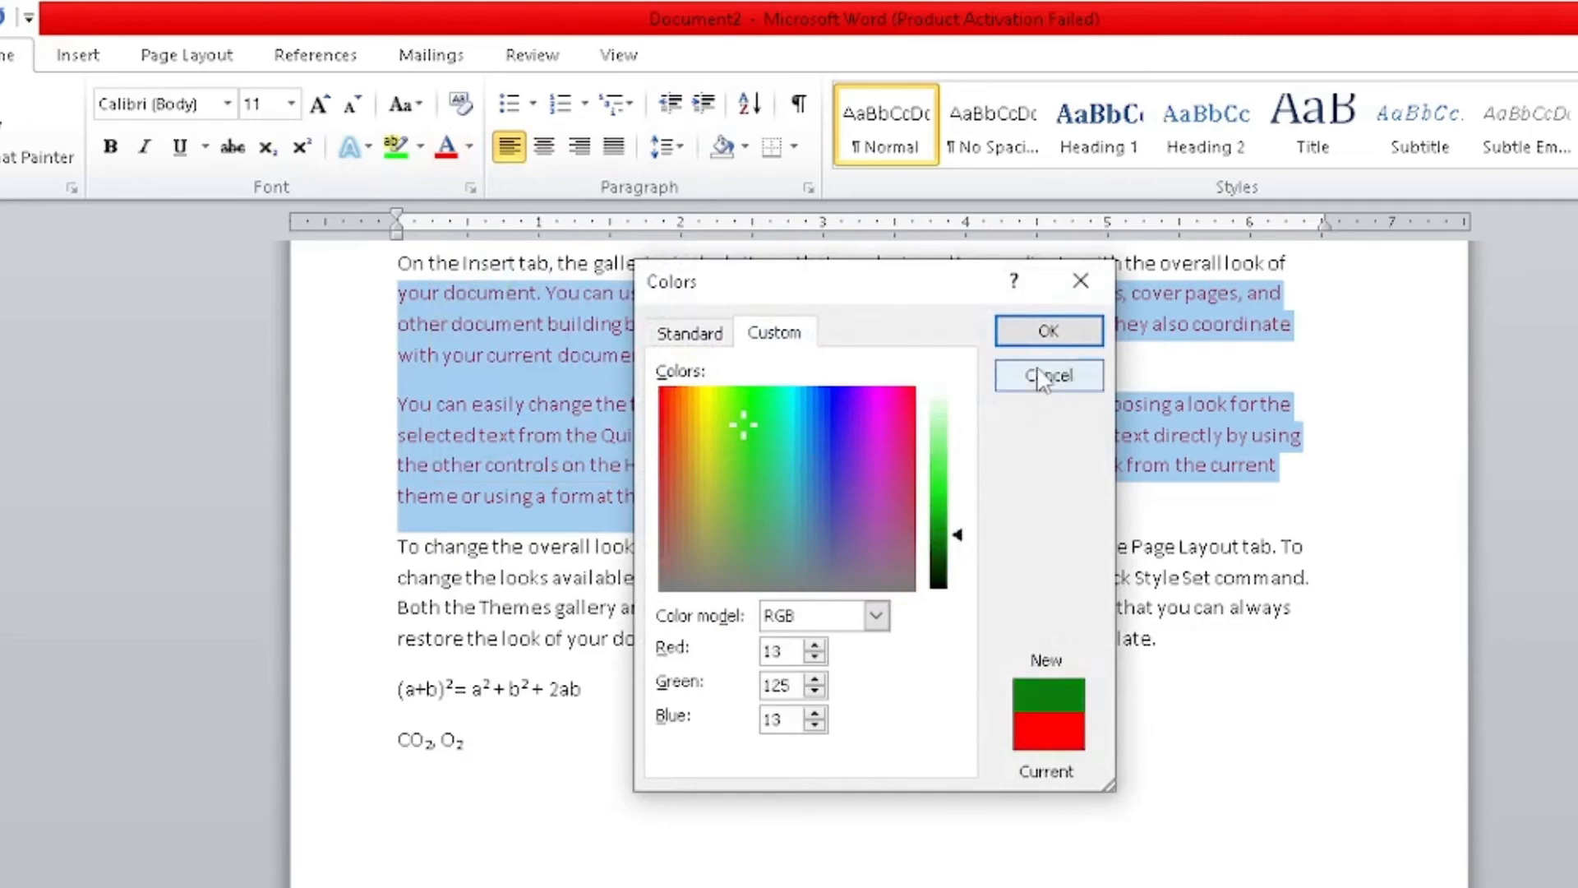
click(1037, 375)
click(914, 435)
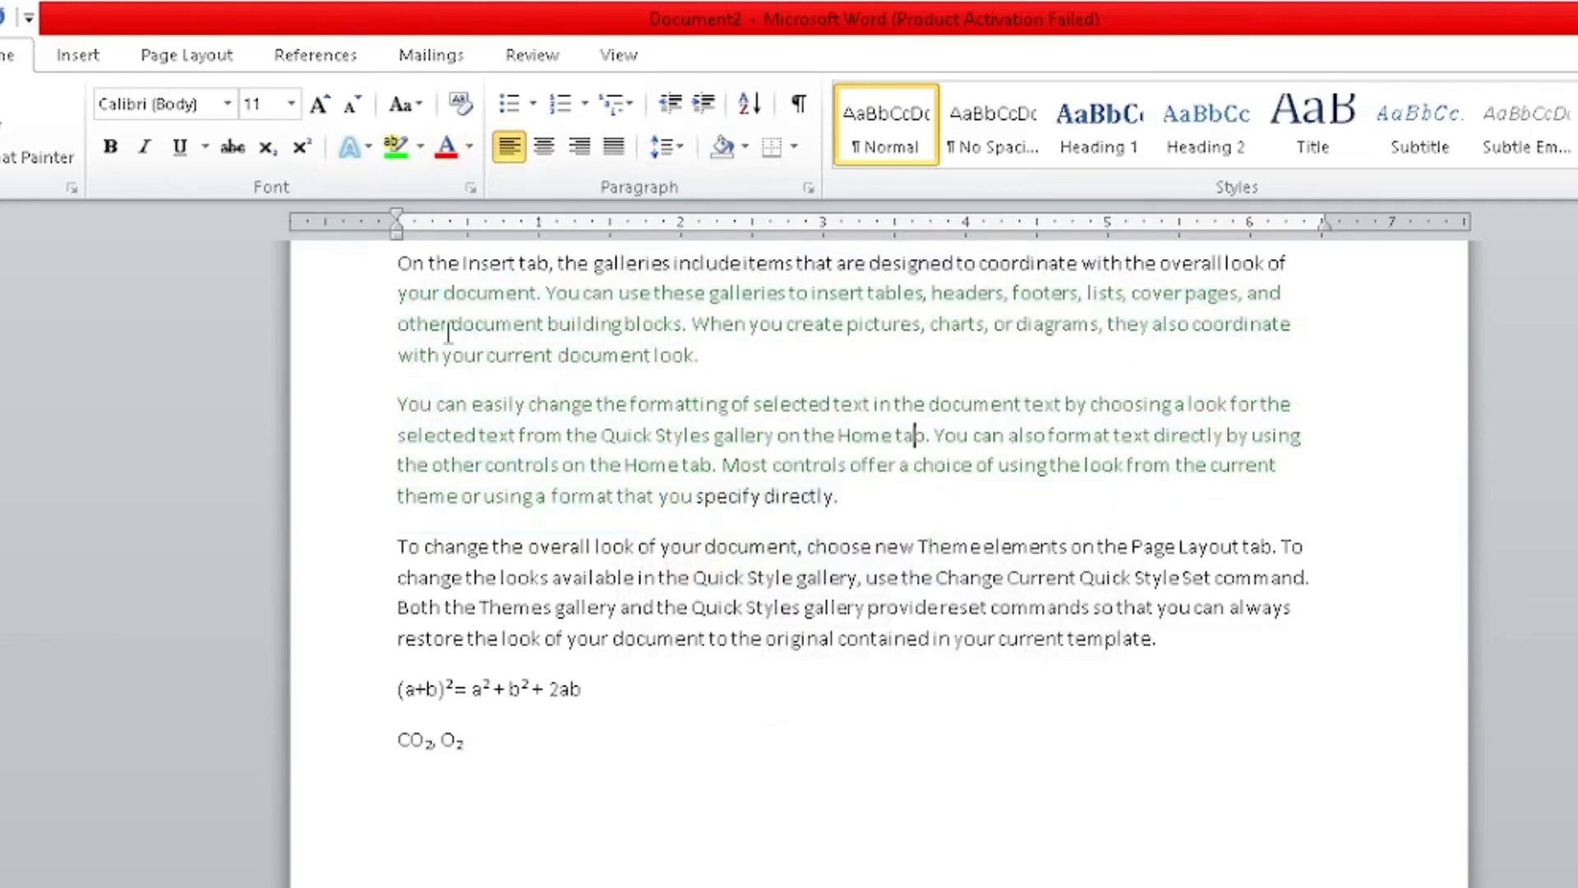
Step: Apply a gradient text fill to the green text in the first two paragraphs, using the black, purple and orange preset colors, and deselect it
drag(398, 294, 682, 510)
click(469, 150)
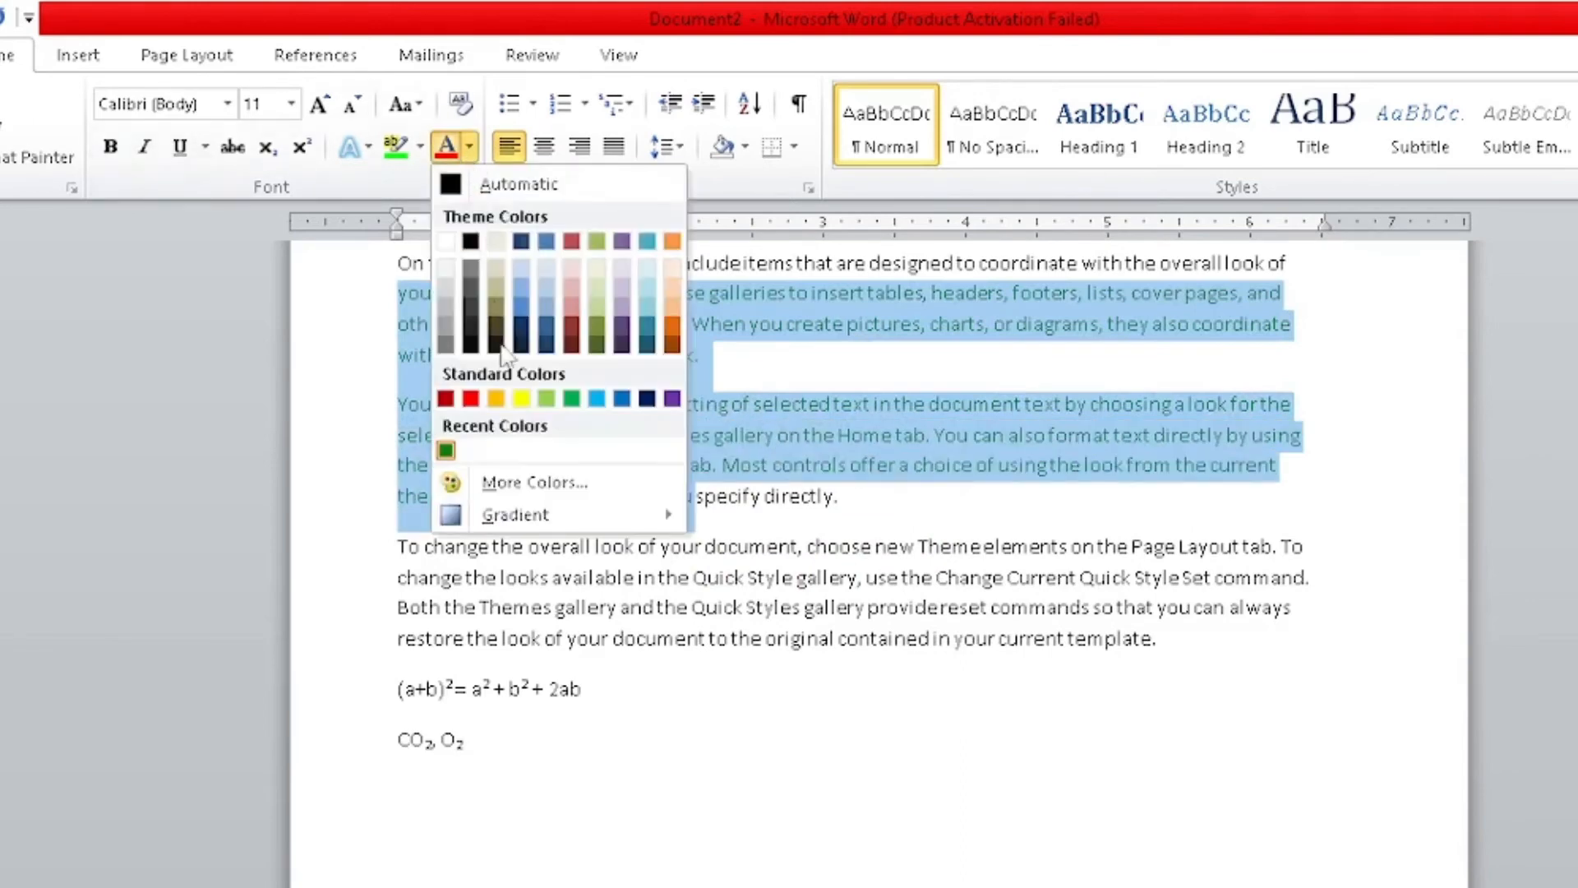
mouse_move(538, 520)
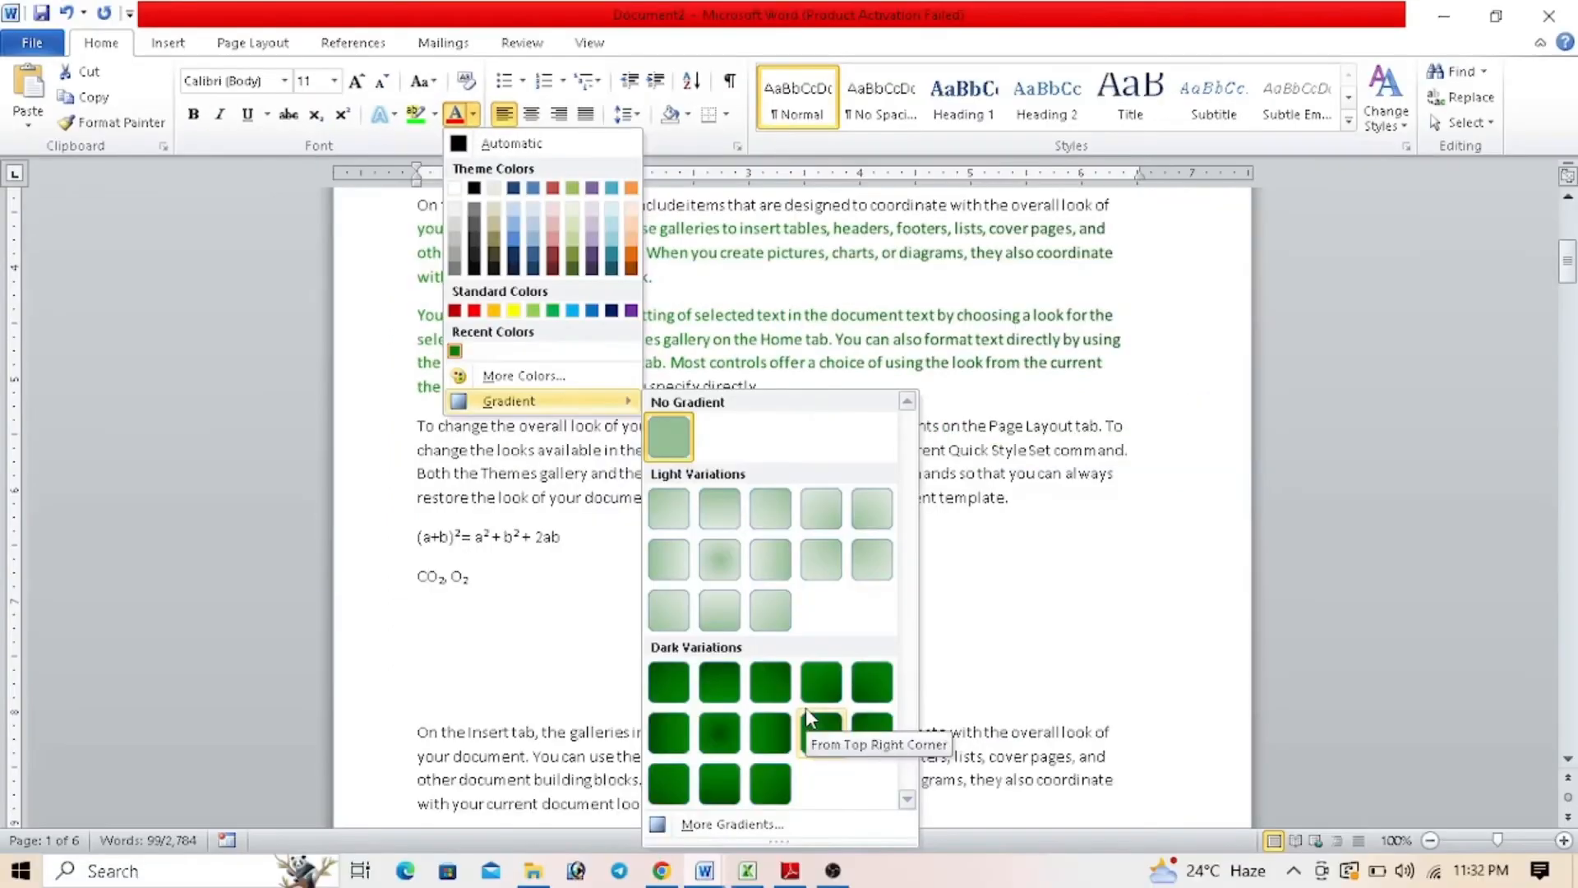
click(740, 823)
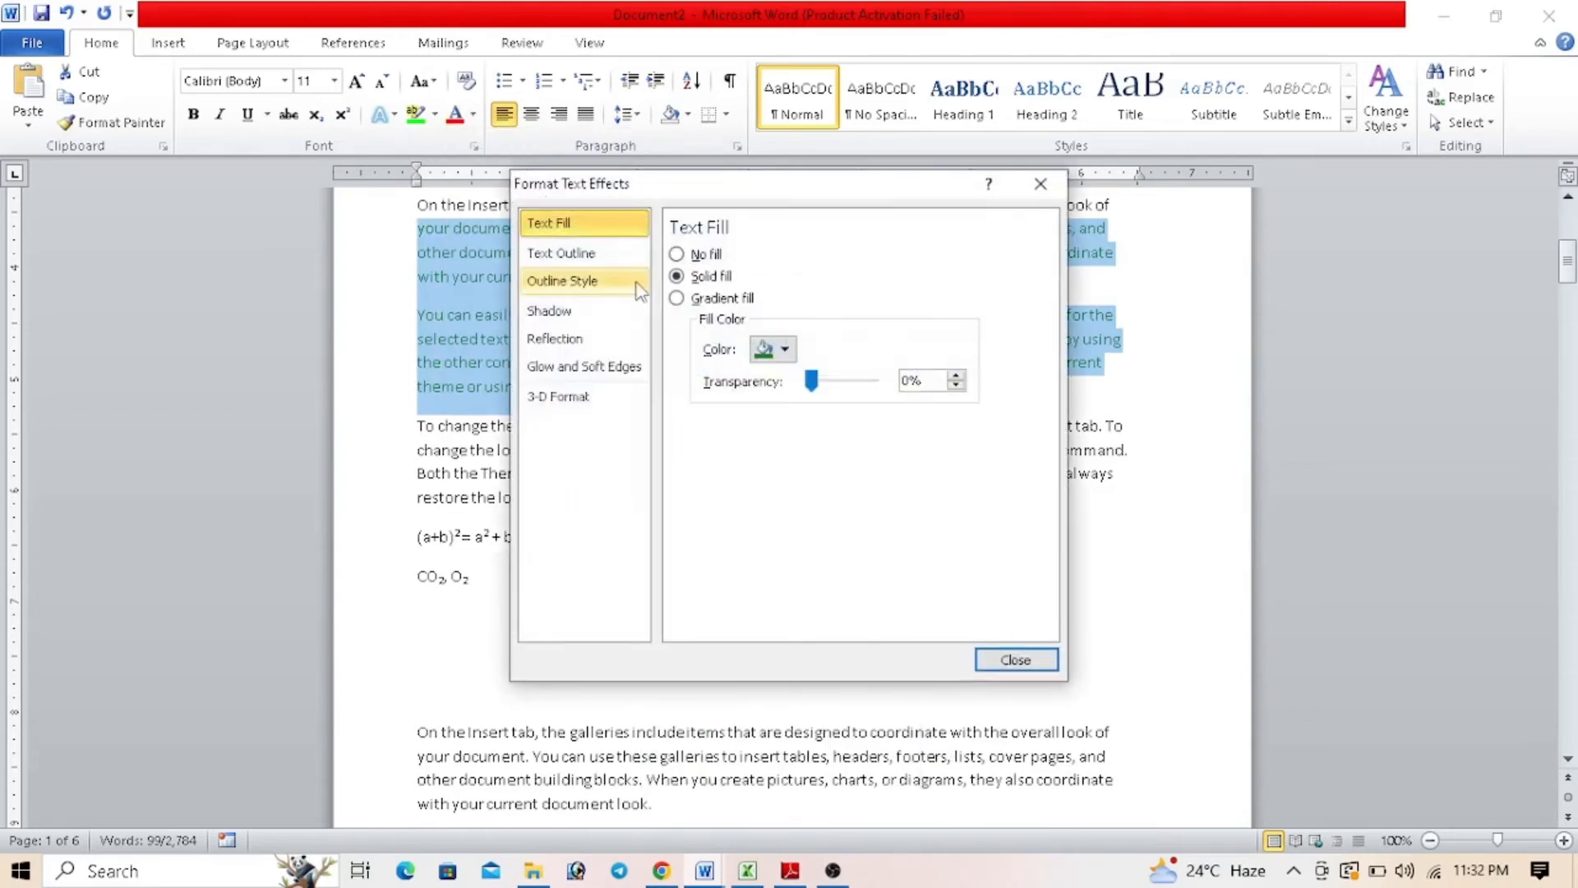
click(710, 299)
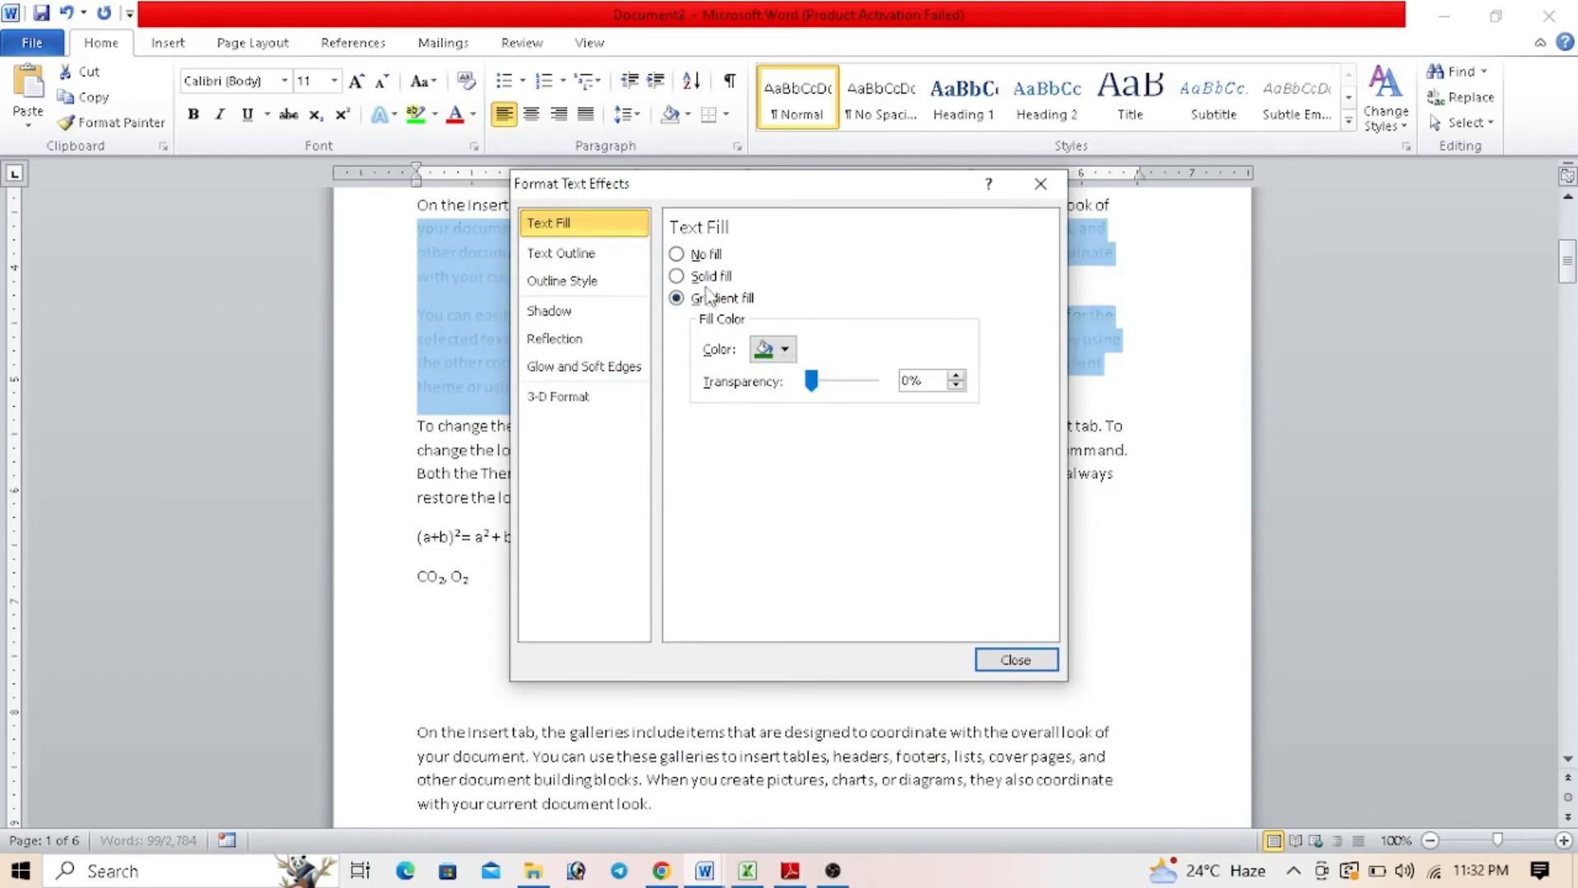
click(712, 297)
click(804, 334)
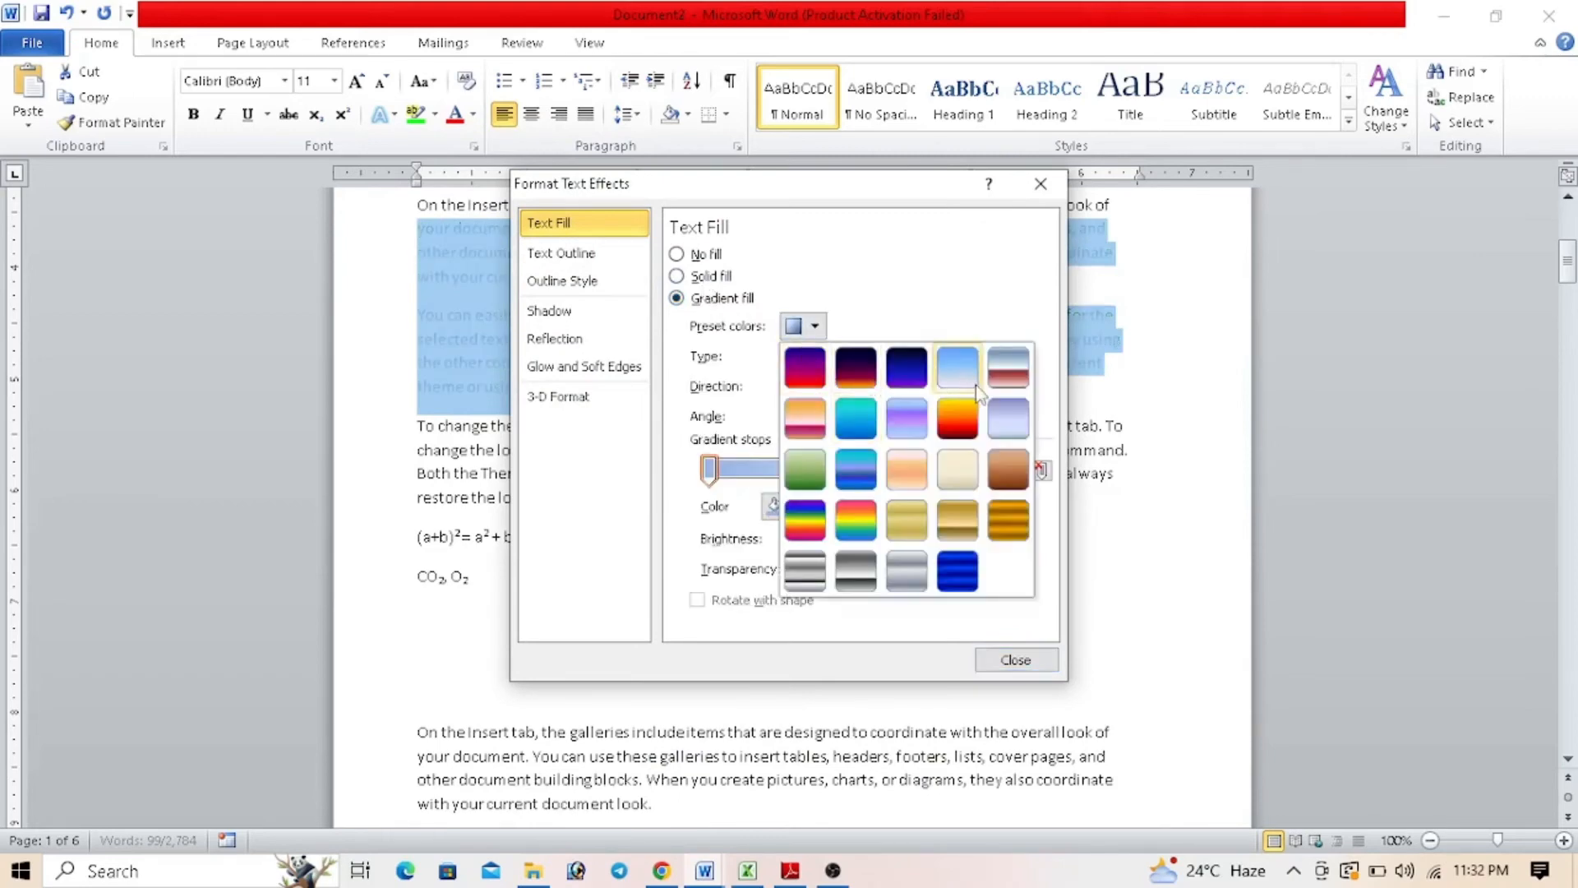
click(851, 373)
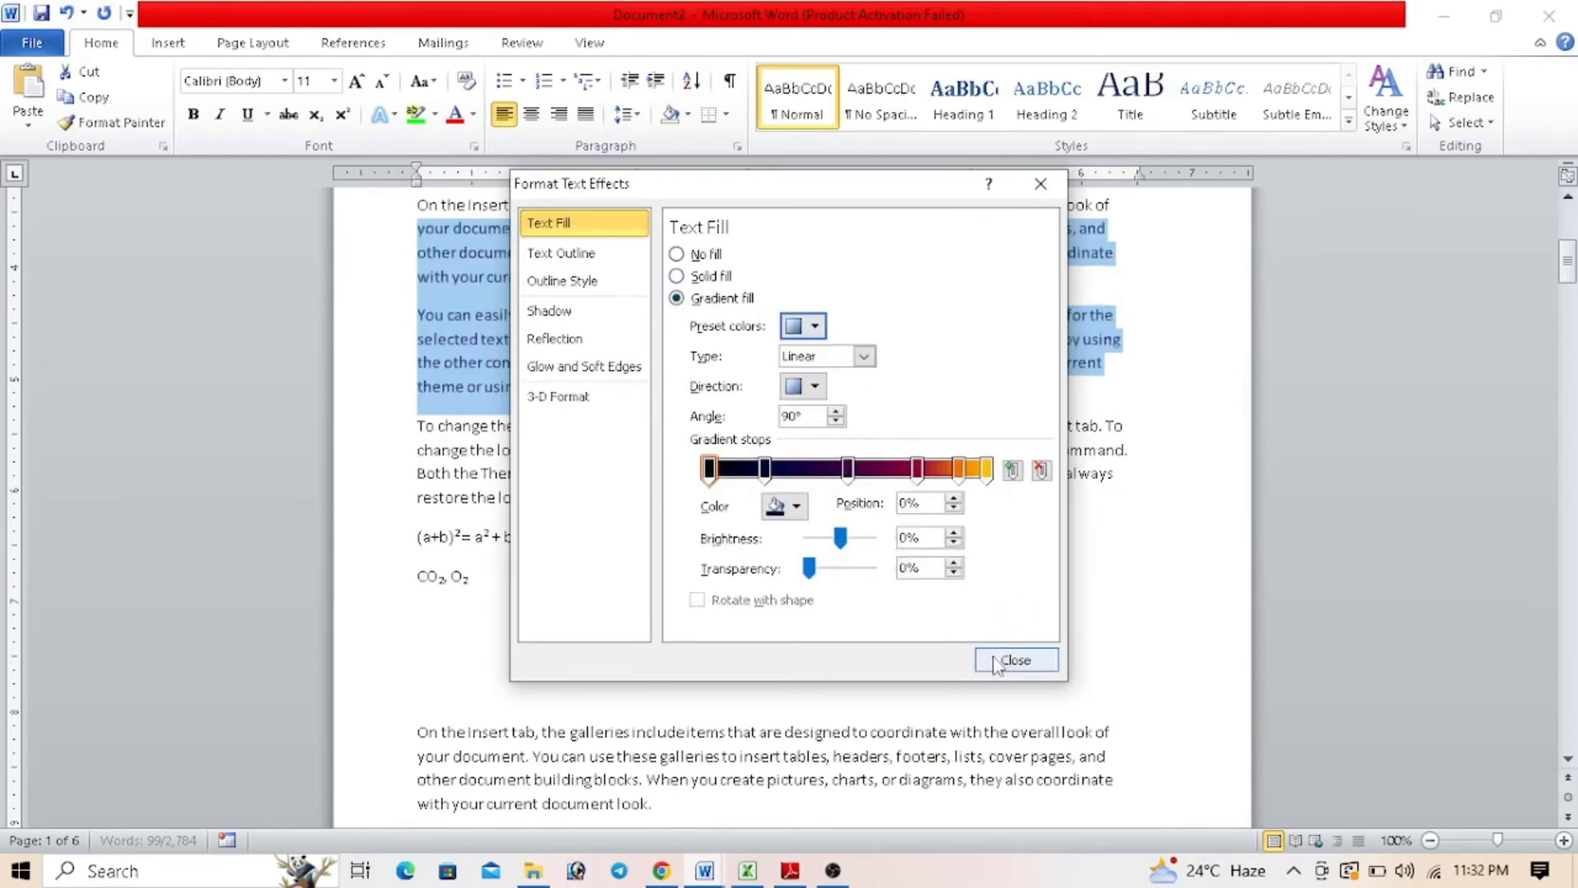
click(1010, 660)
click(933, 474)
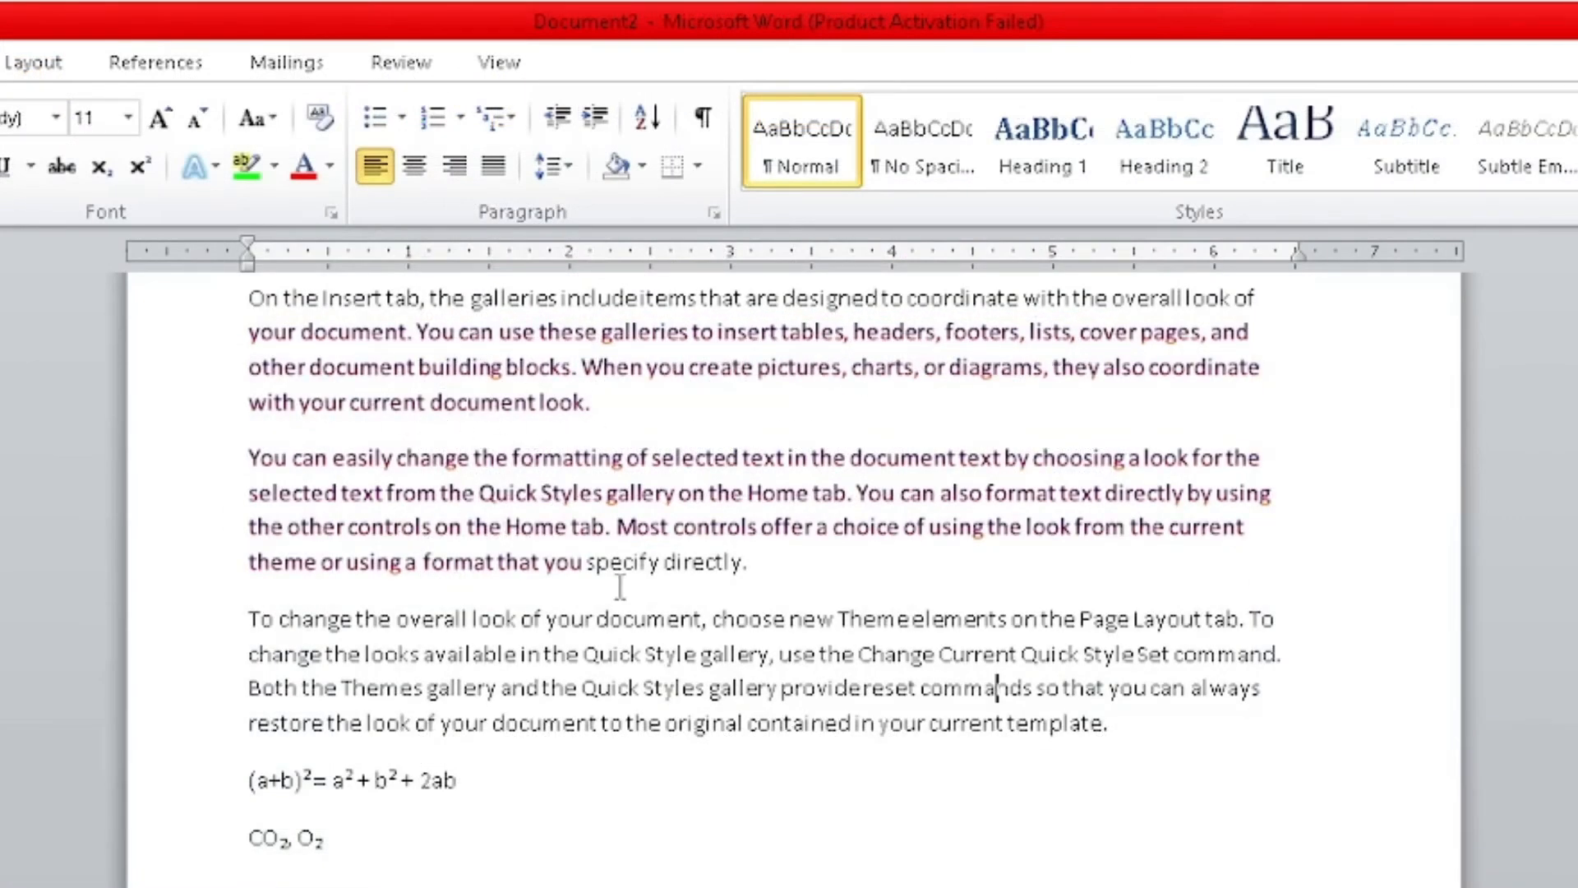
Step: Highlight "overall look of your document" in bright green in the paragraph beginning "To change the"
drag(398, 618, 654, 606)
click(274, 166)
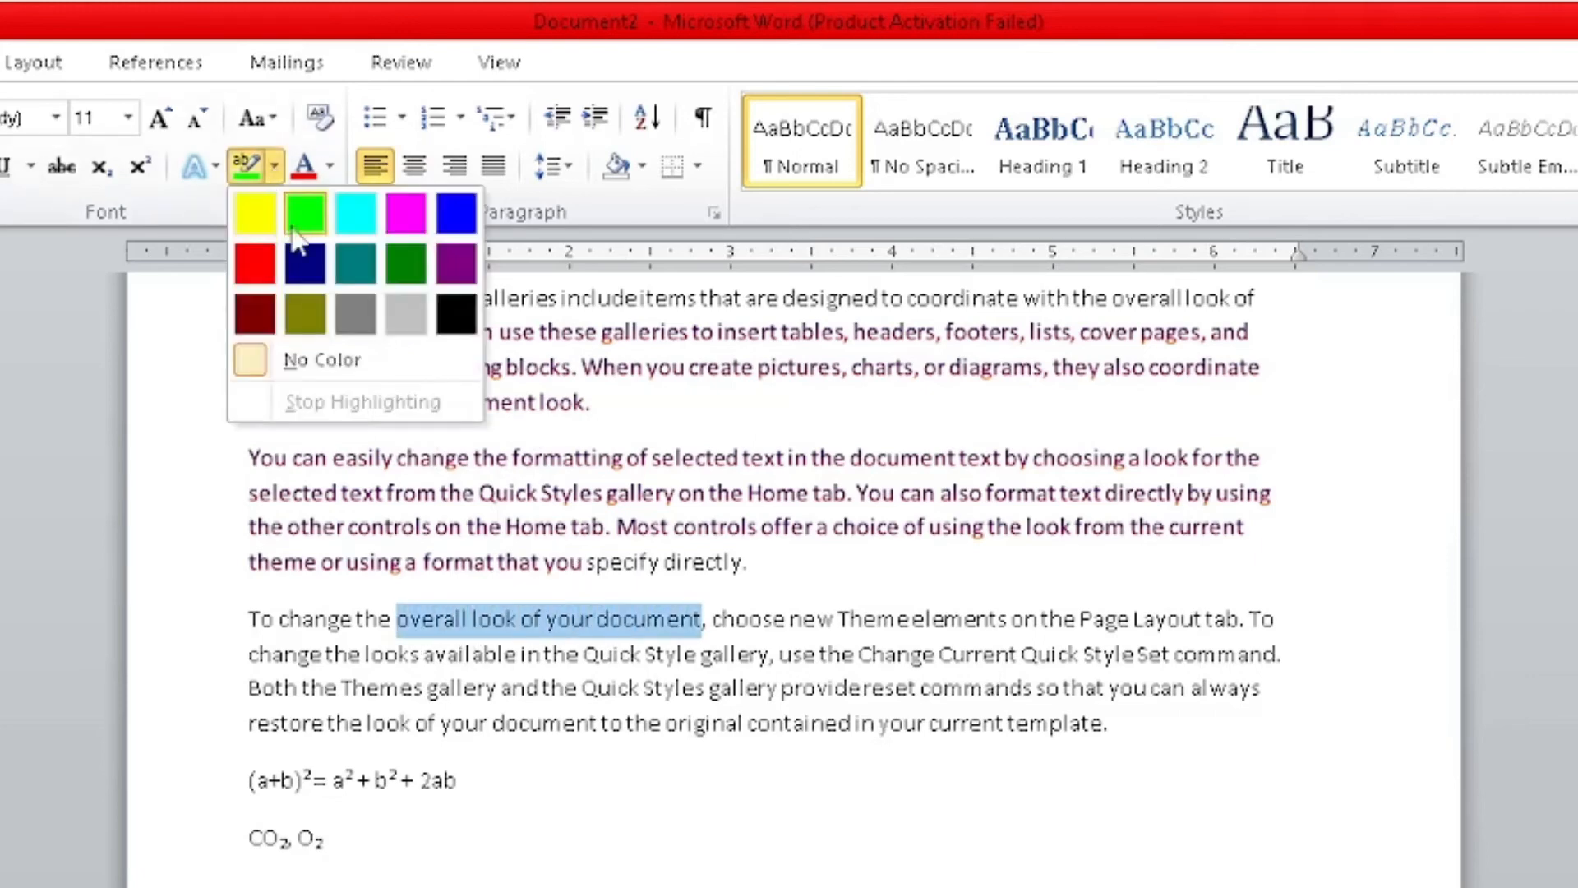
key(Escape)
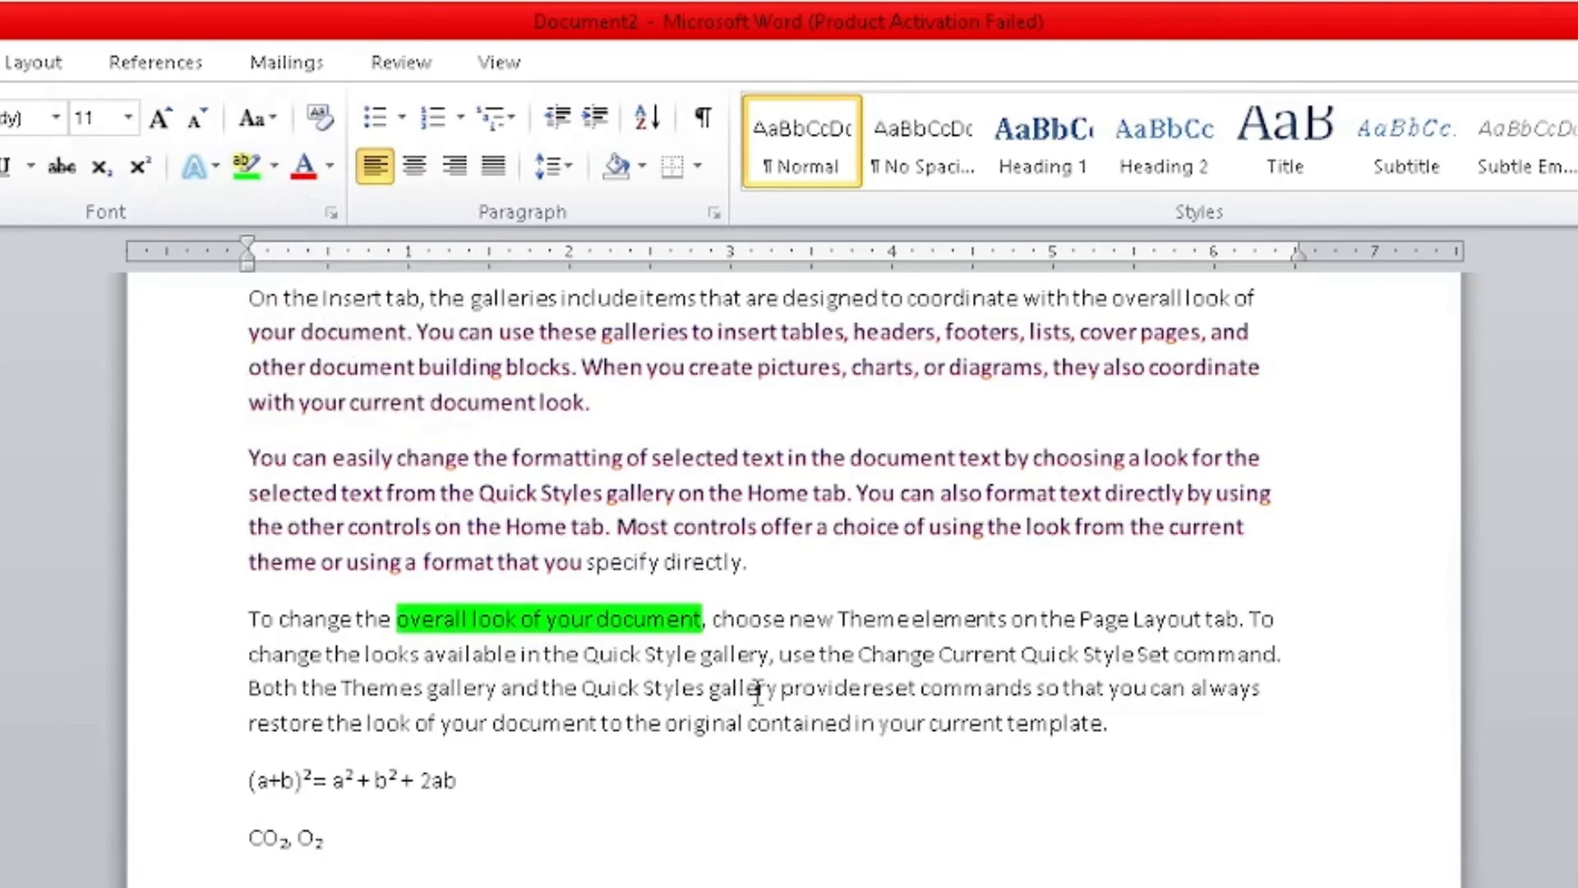
Step: Preview the text effect styles on "gallery provide reset" in the paragraph above the formula without applying one
scroll(784, 626, up, 4)
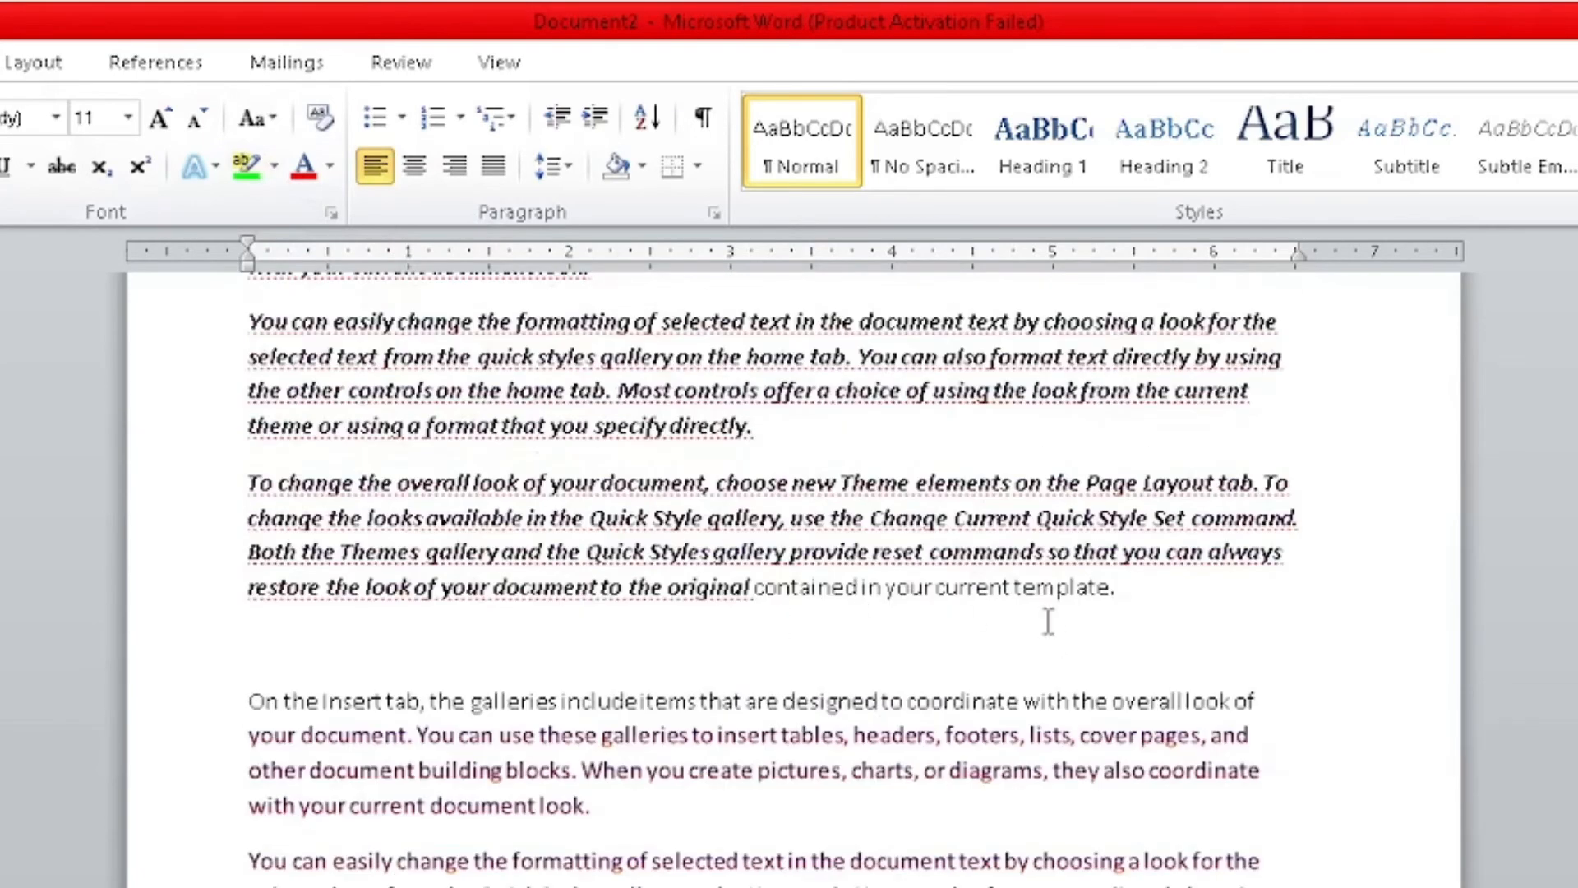
scroll(489, 737, down, 5)
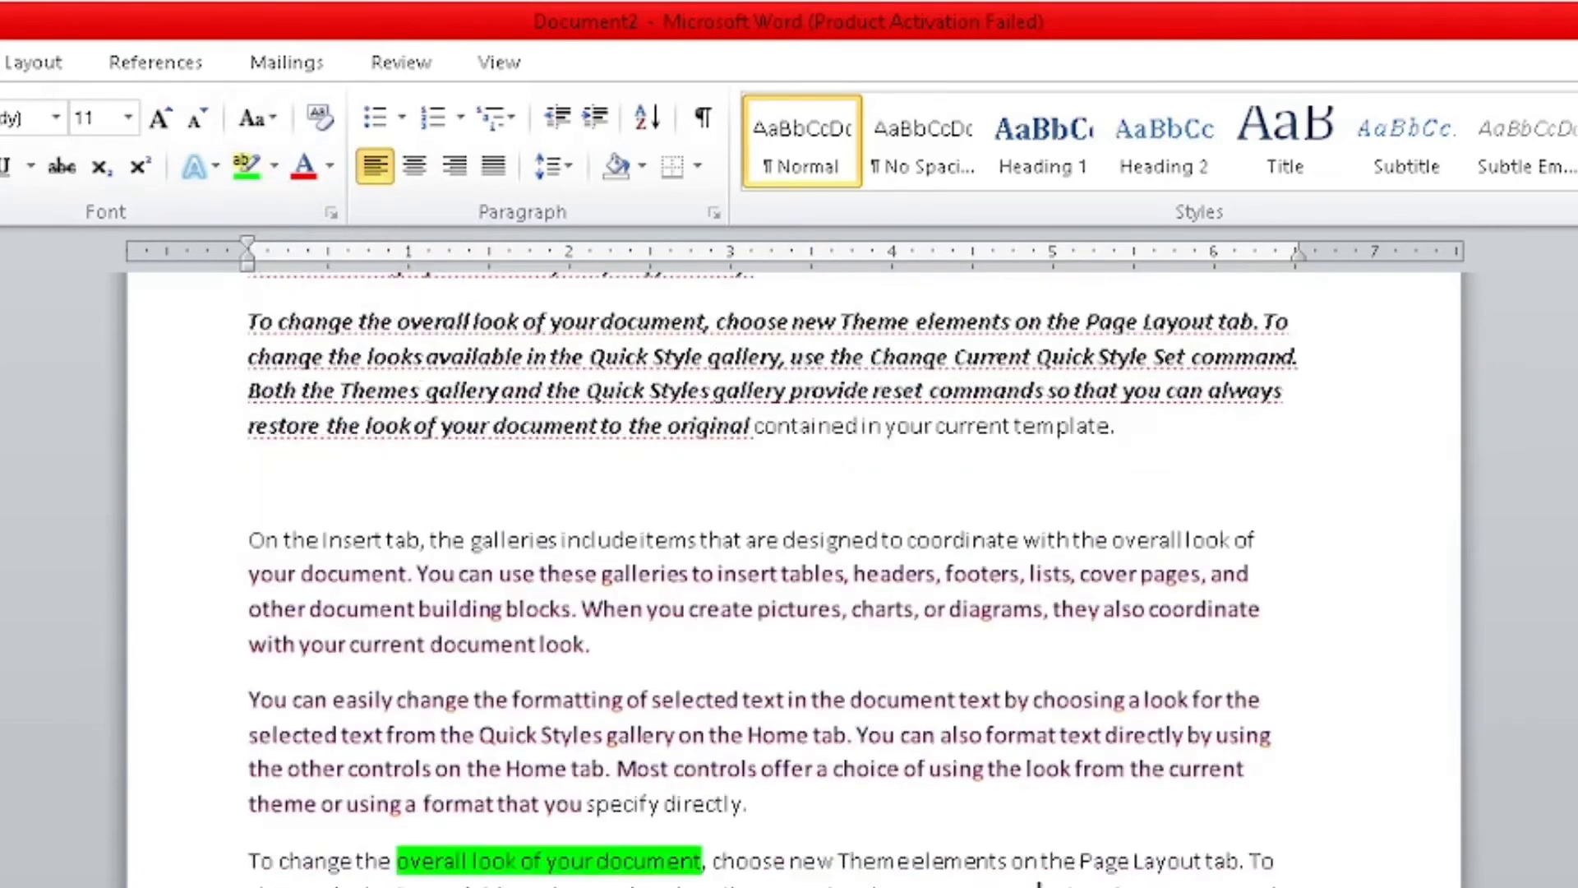
drag(708, 608, 919, 610)
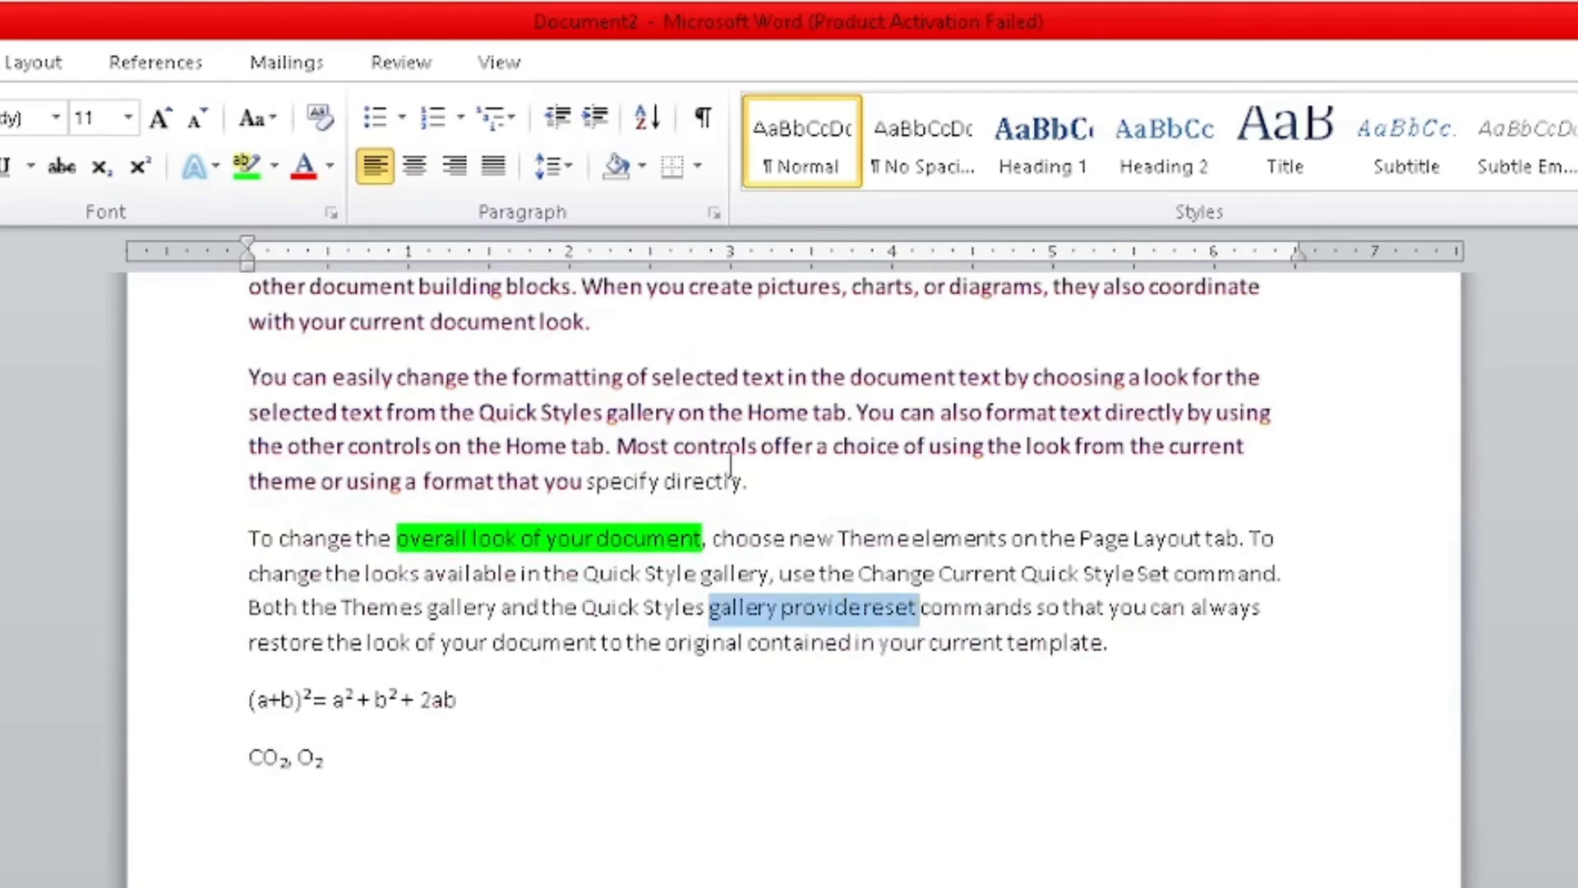
click(216, 164)
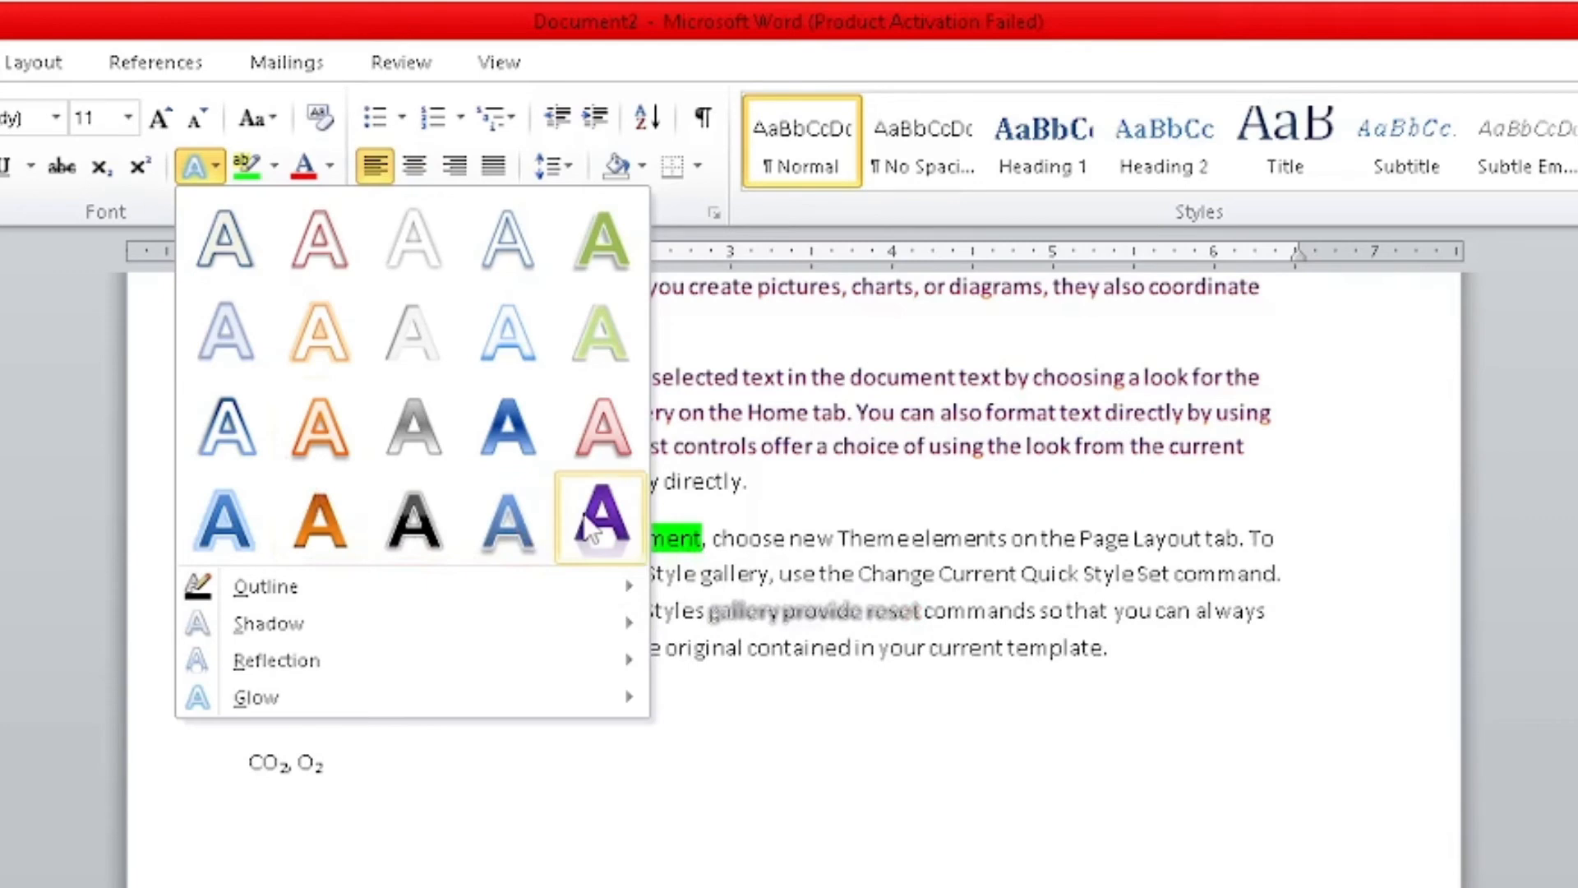
click(892, 390)
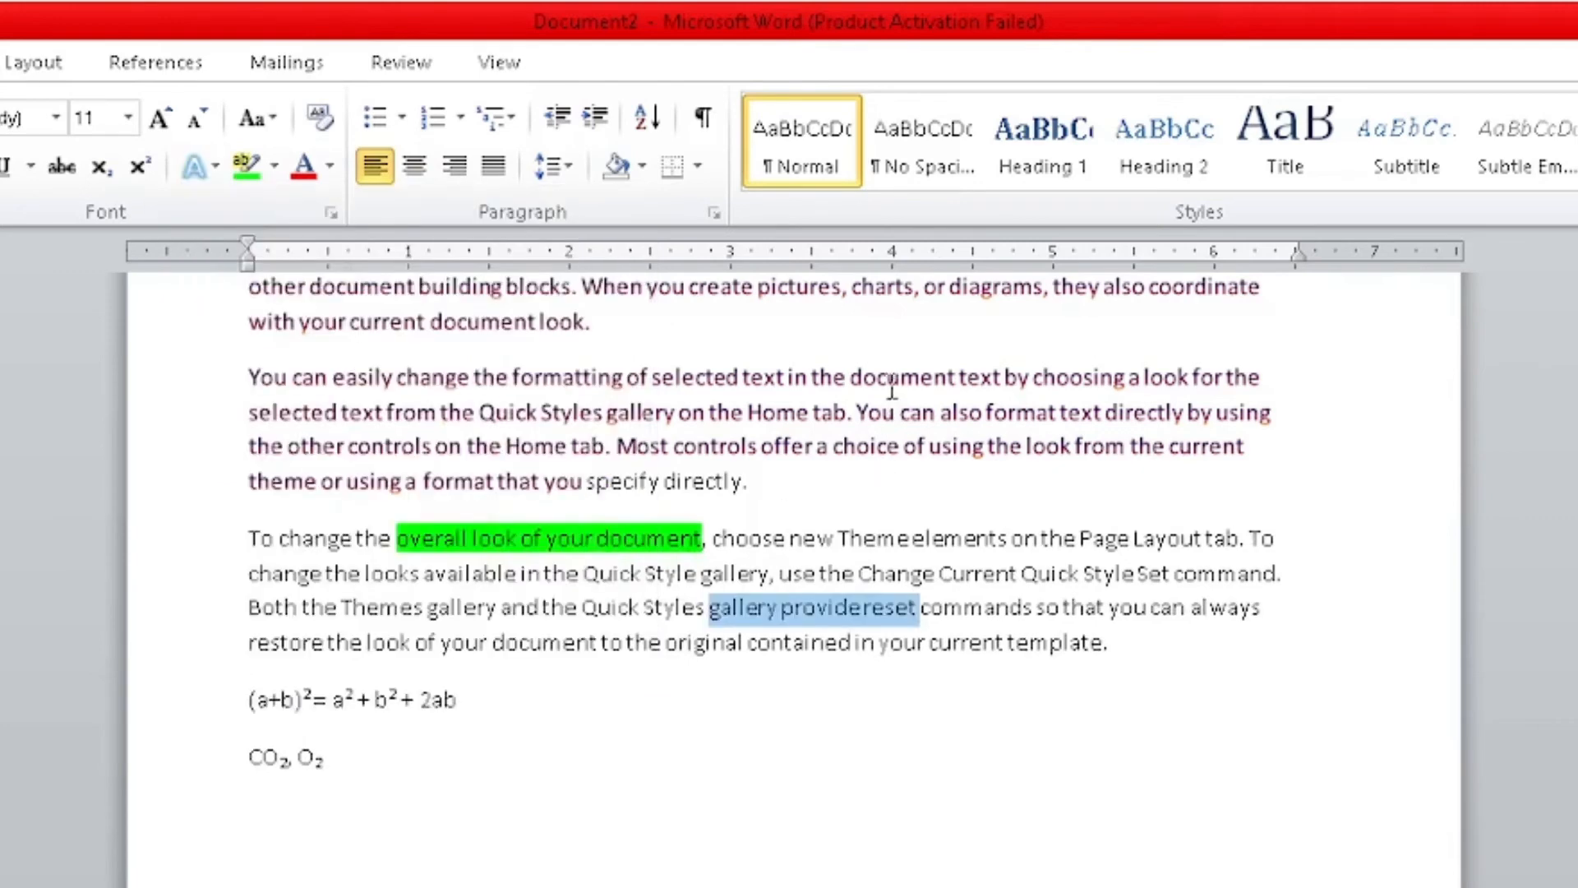
click(675, 485)
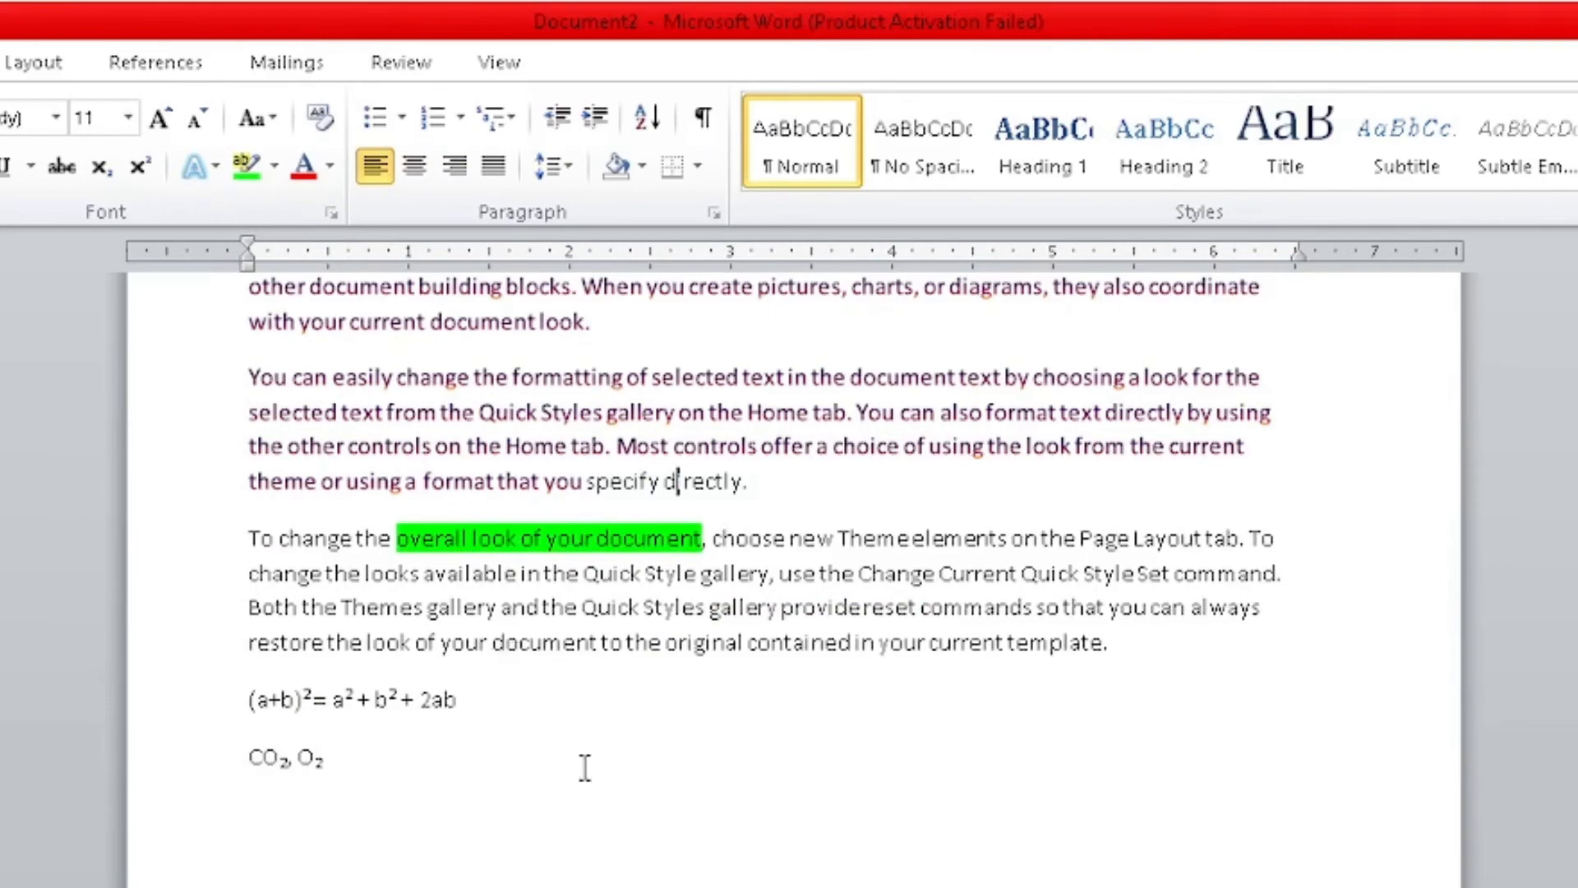
Step: Select the "To change the overall look" paragraph on page 2 together with the "On the Insert tab" paragraph that follows it
scroll(585, 768, down, 10)
scroll(573, 733, down, 3)
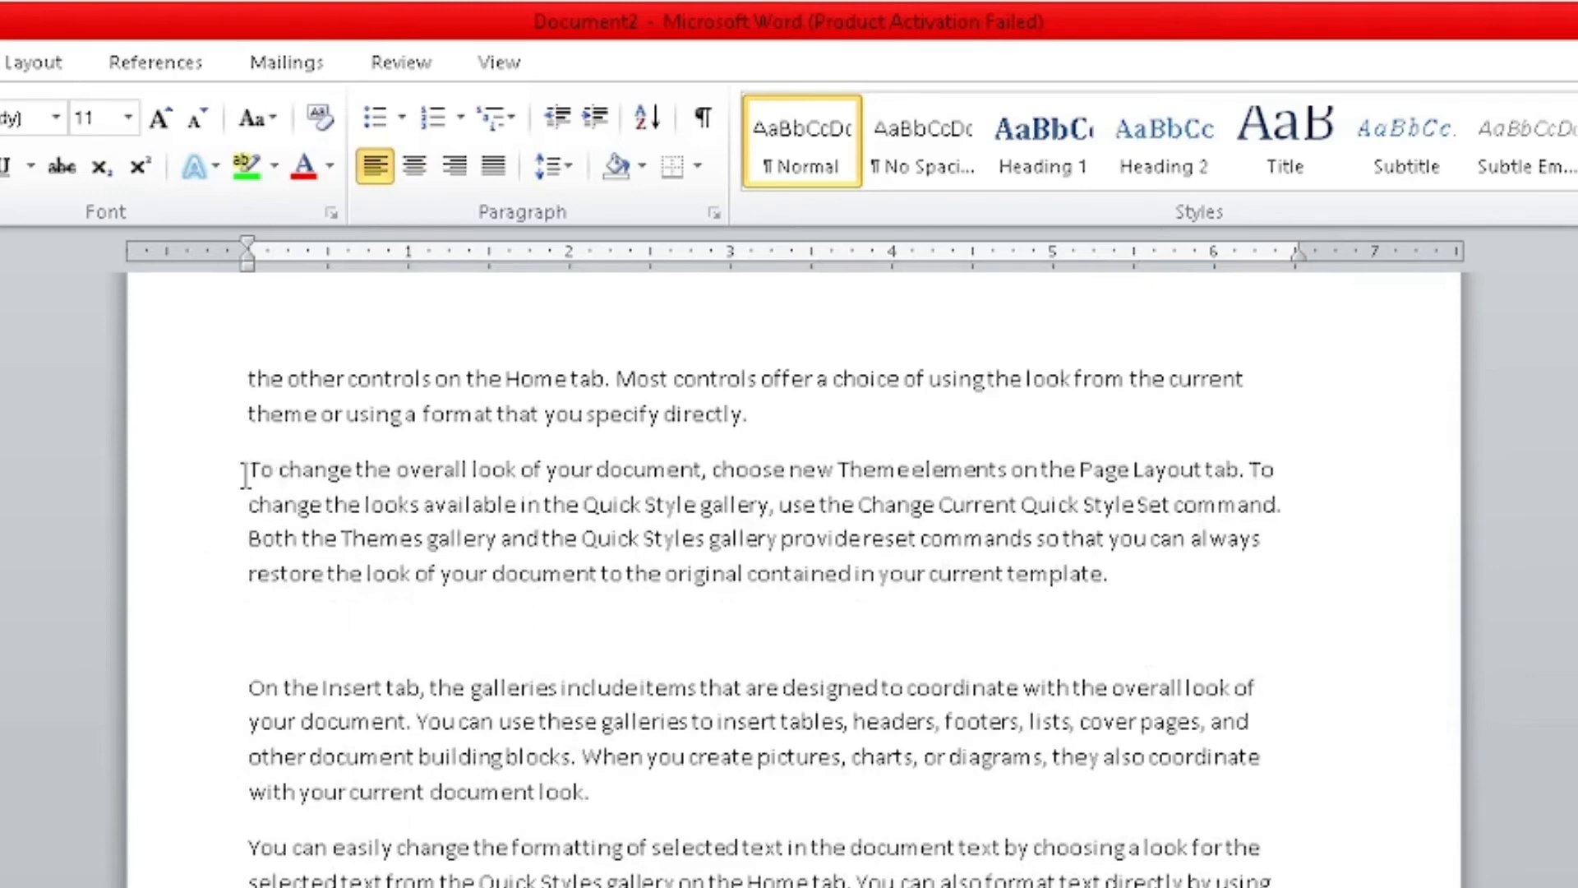
drag(245, 475, 608, 792)
click(609, 793)
key(ctrl+shift+Up)
key(ctrl+shift+Up)
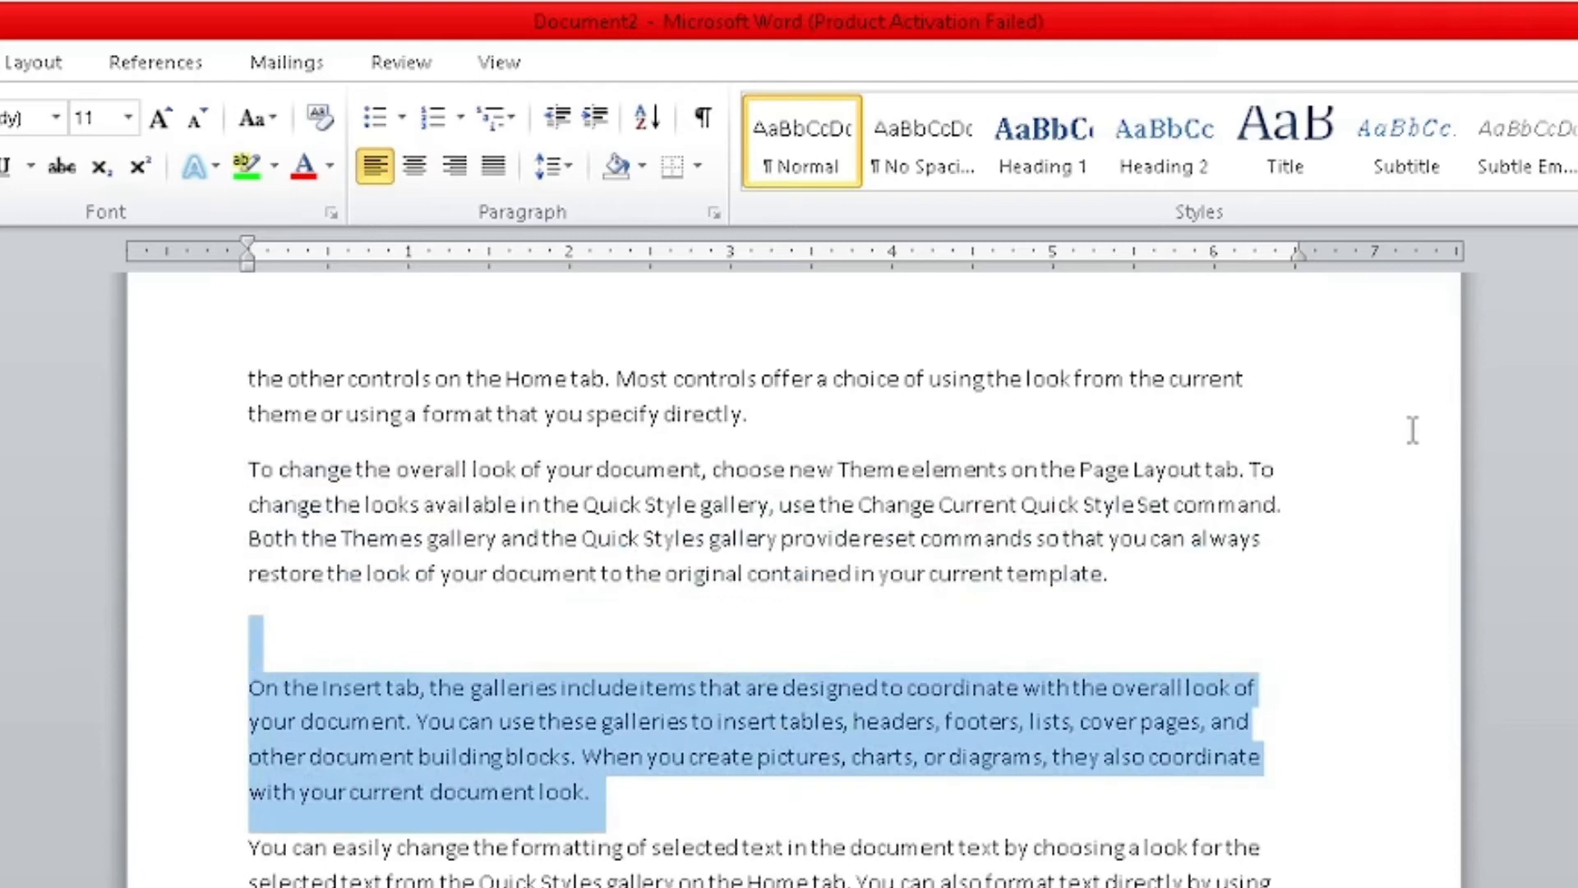
key(ctrl+shift+Up)
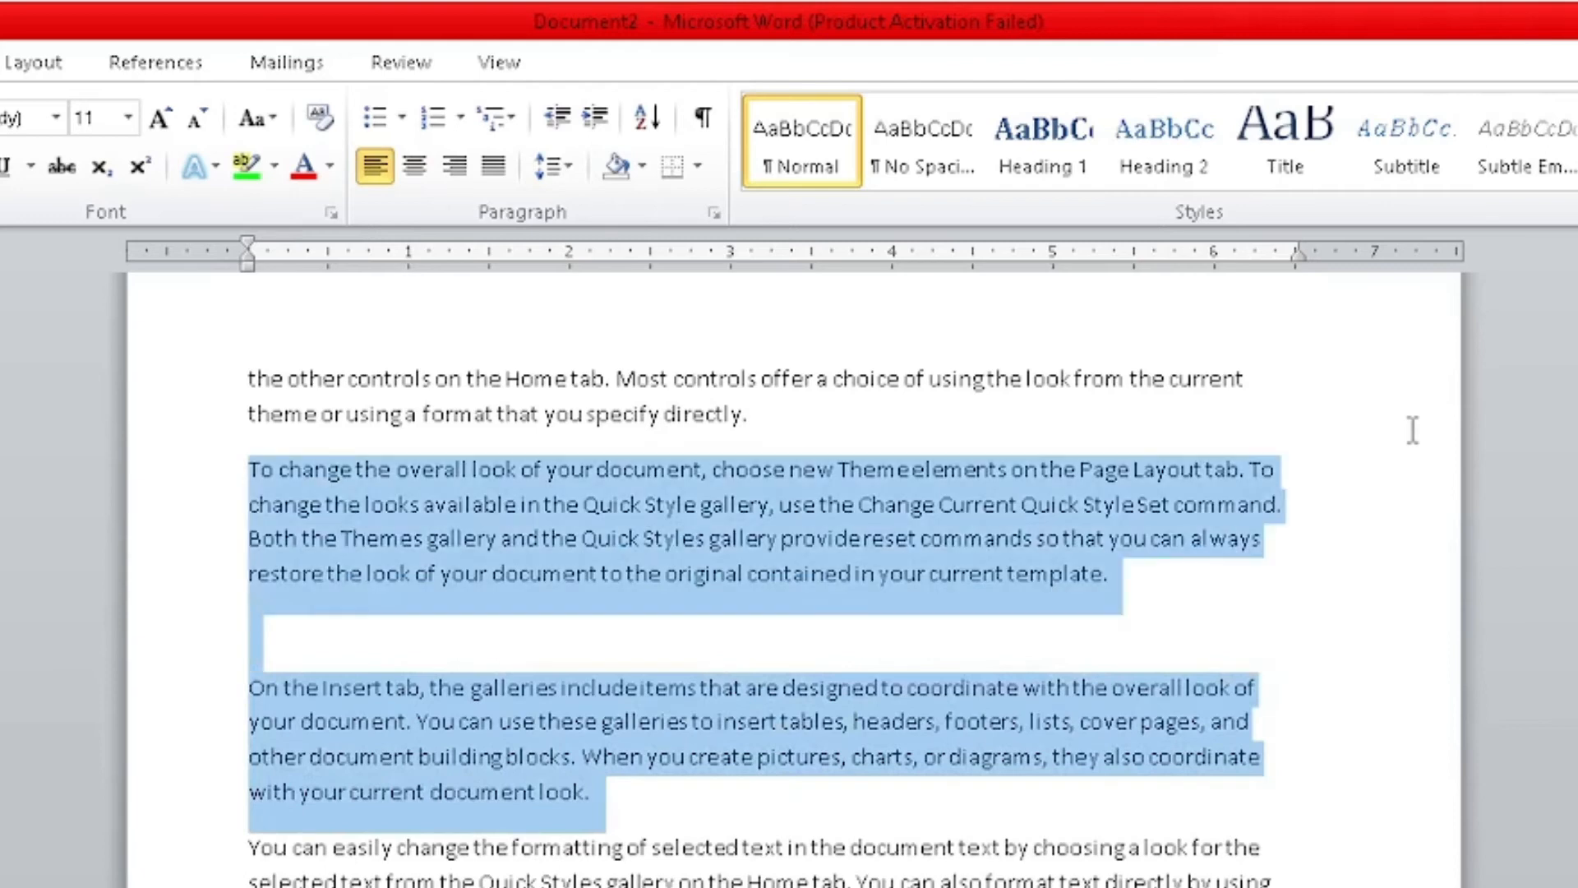
Step: Try center, right and left alignment on the two selected paragraphs, ending with left alignment
click(402, 175)
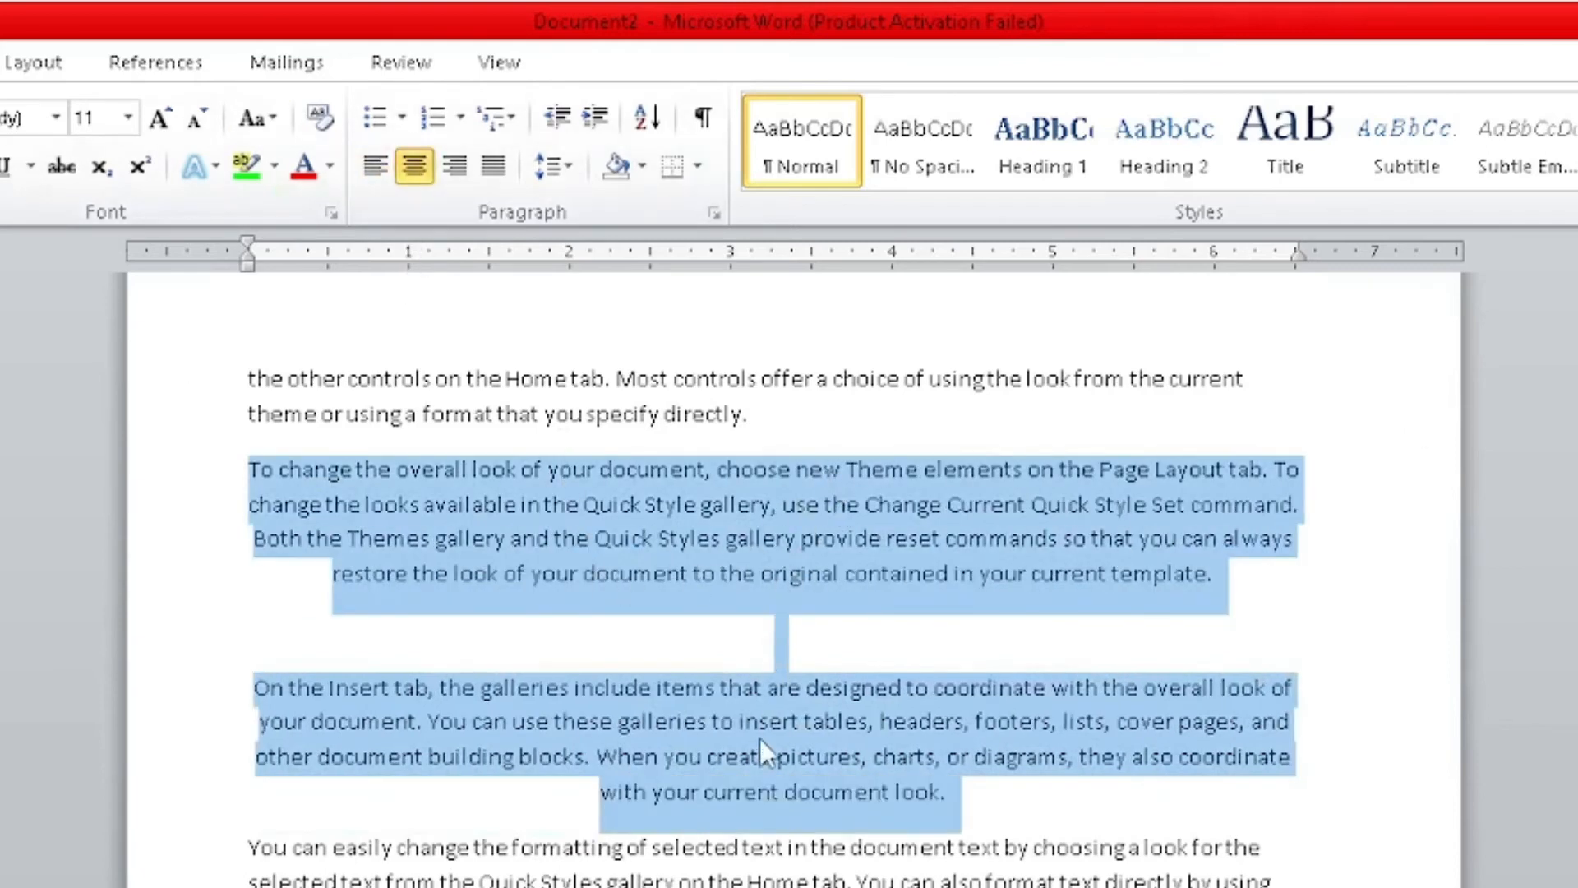
click(457, 169)
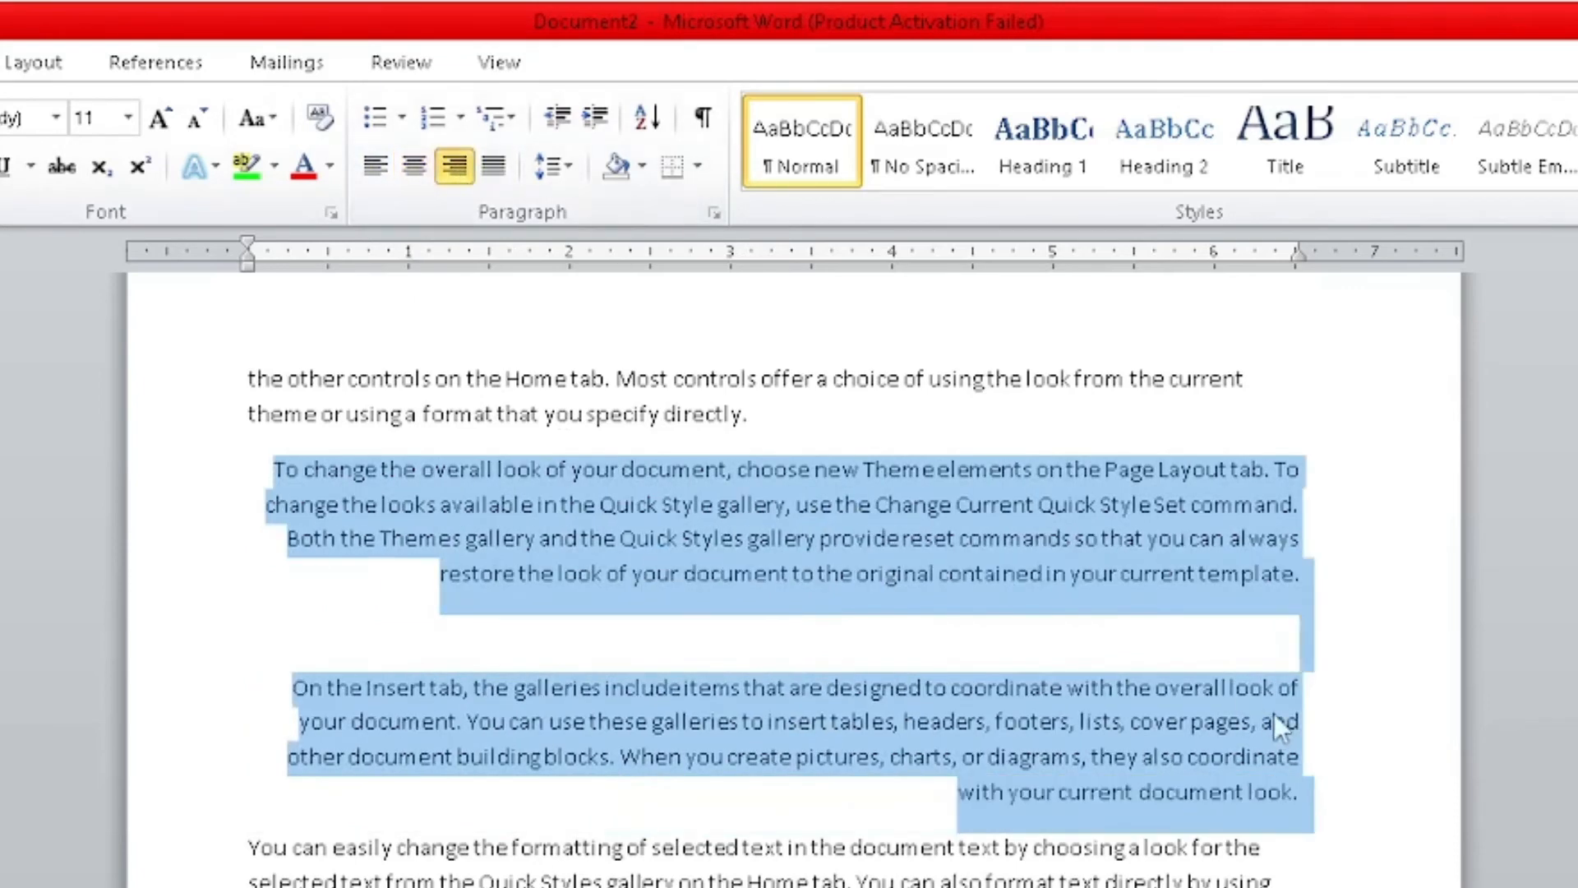
click(378, 169)
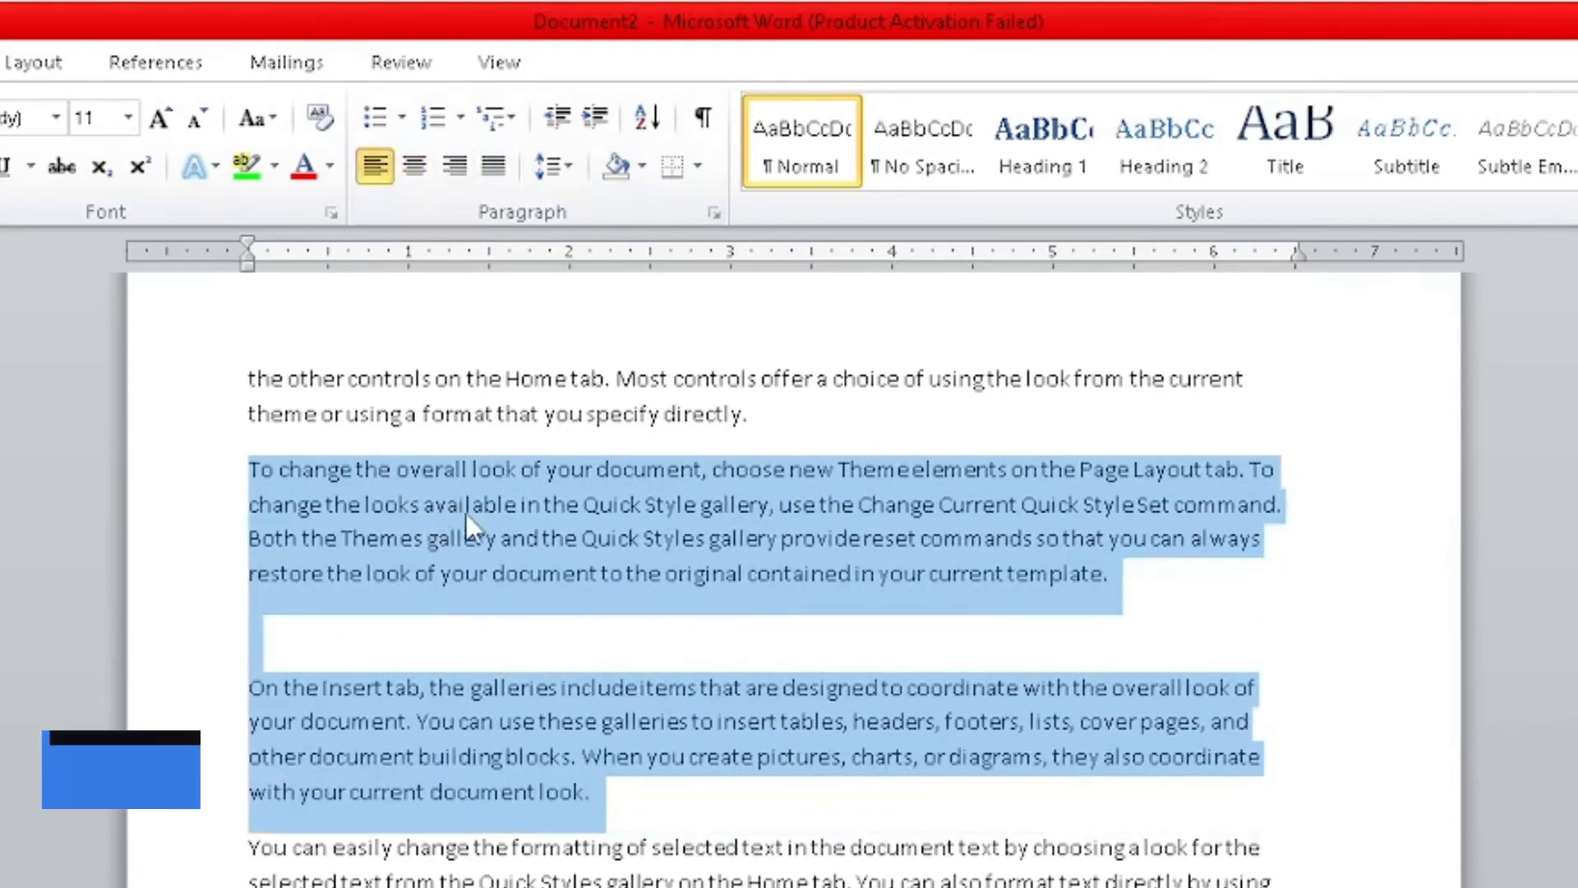
key(ctrl+r)
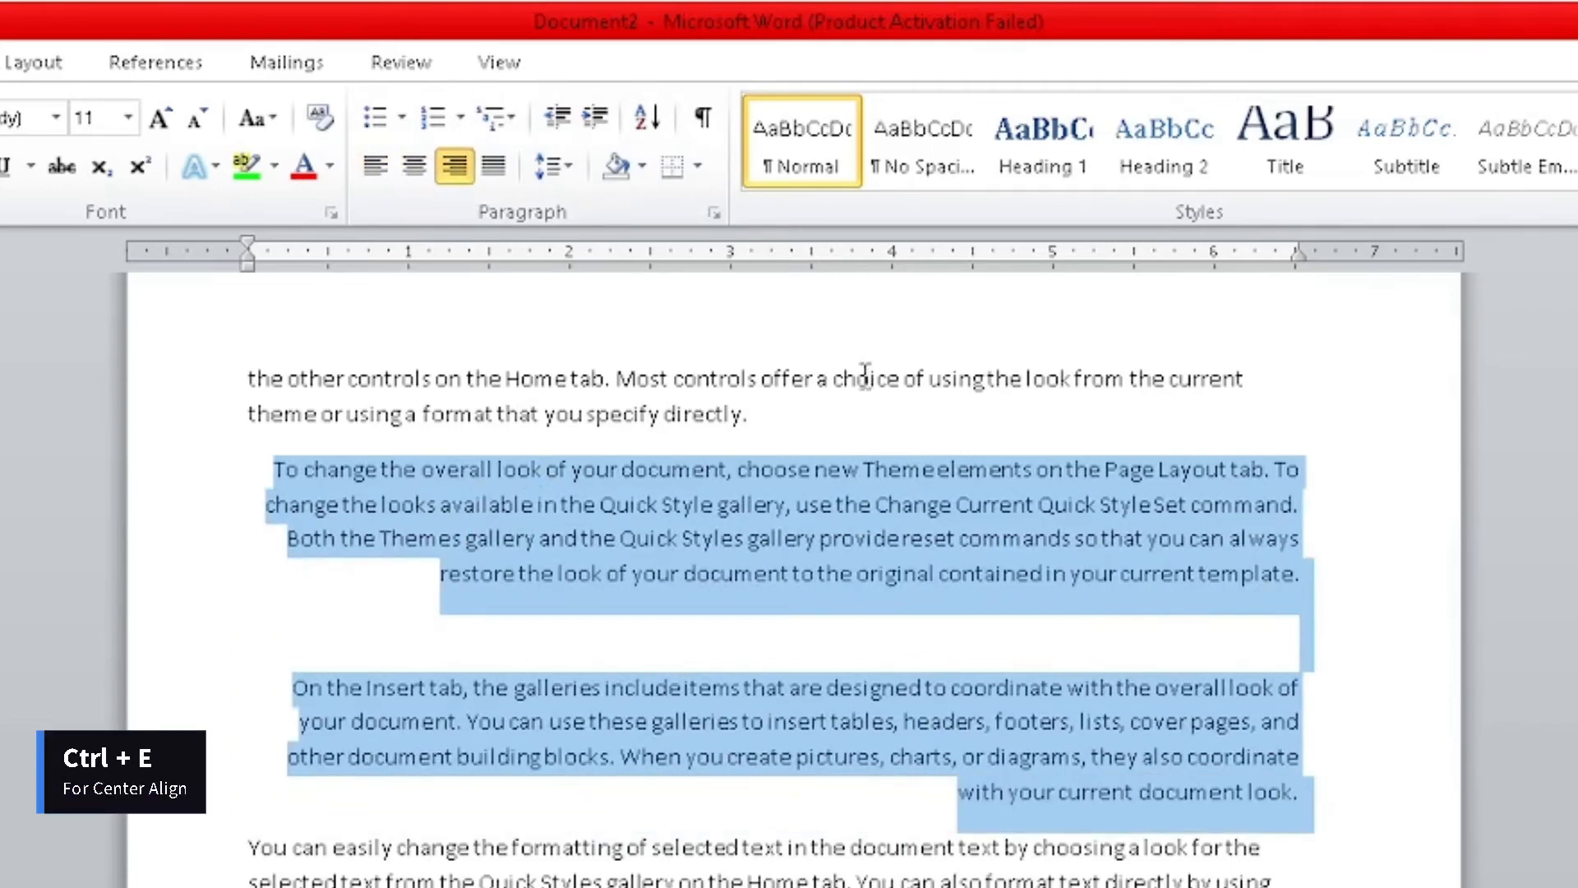
key(ctrl+e)
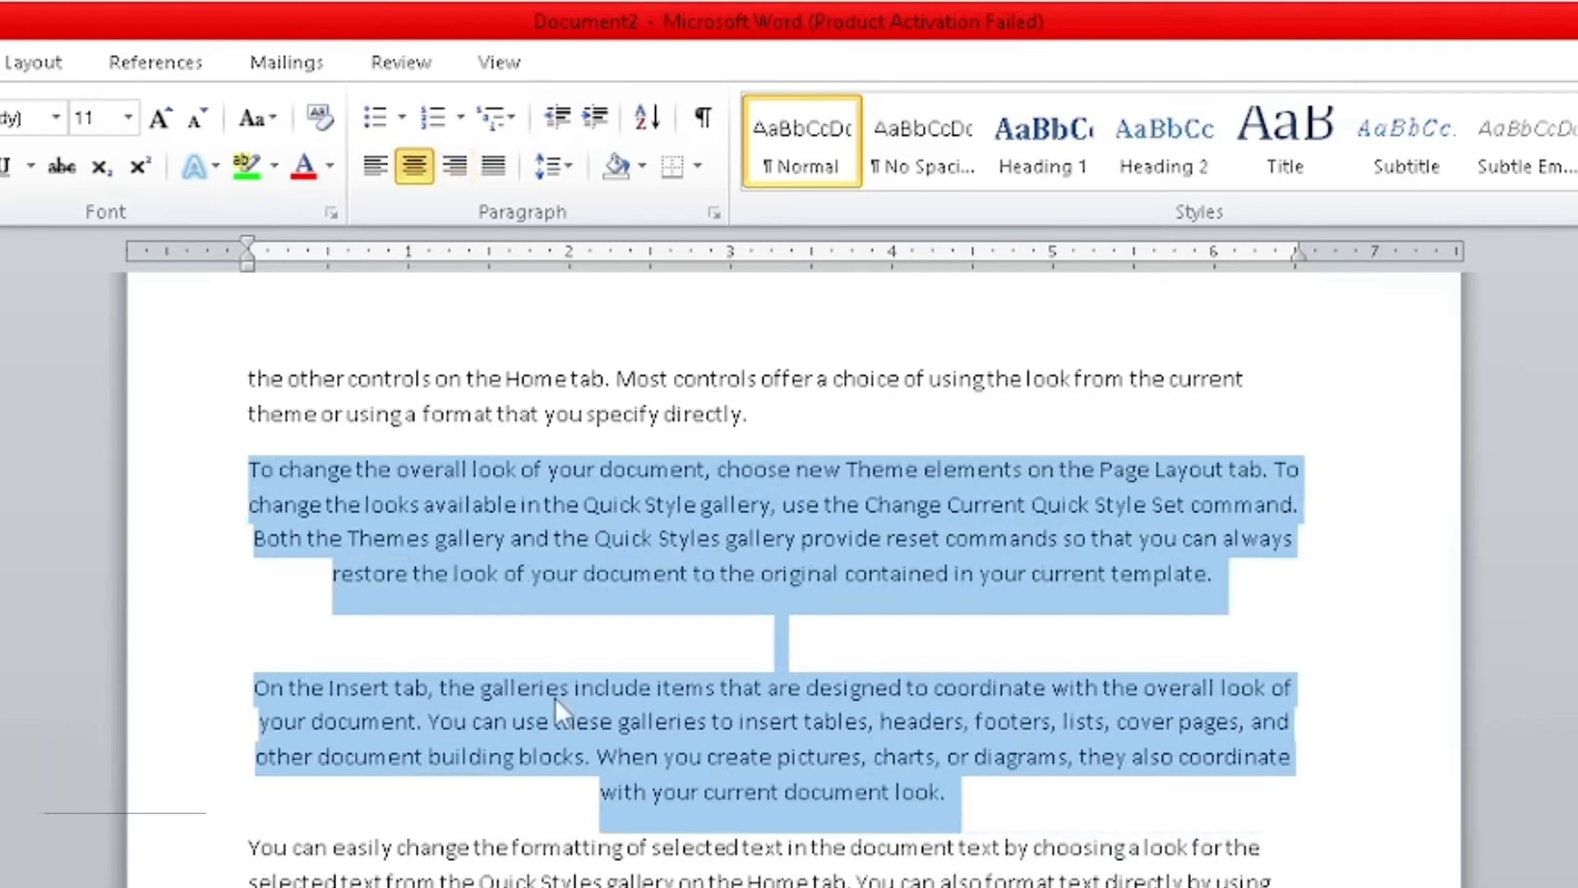
key(ctrl+l)
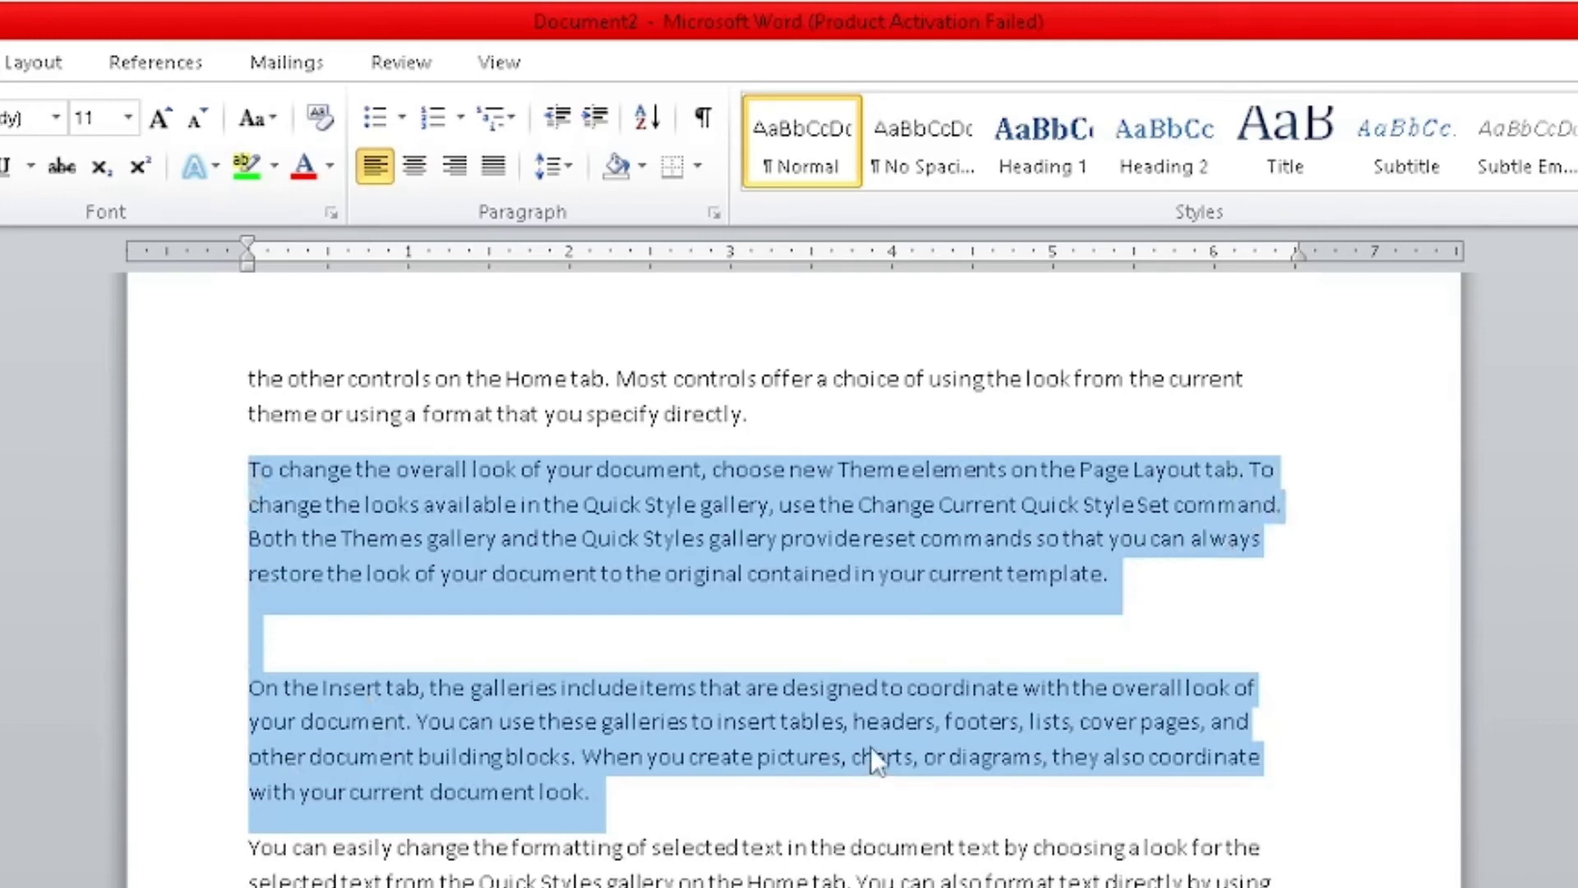
Step: Justify the two selected paragraphs and the "You can easily change" paragraph directly below them
click(493, 167)
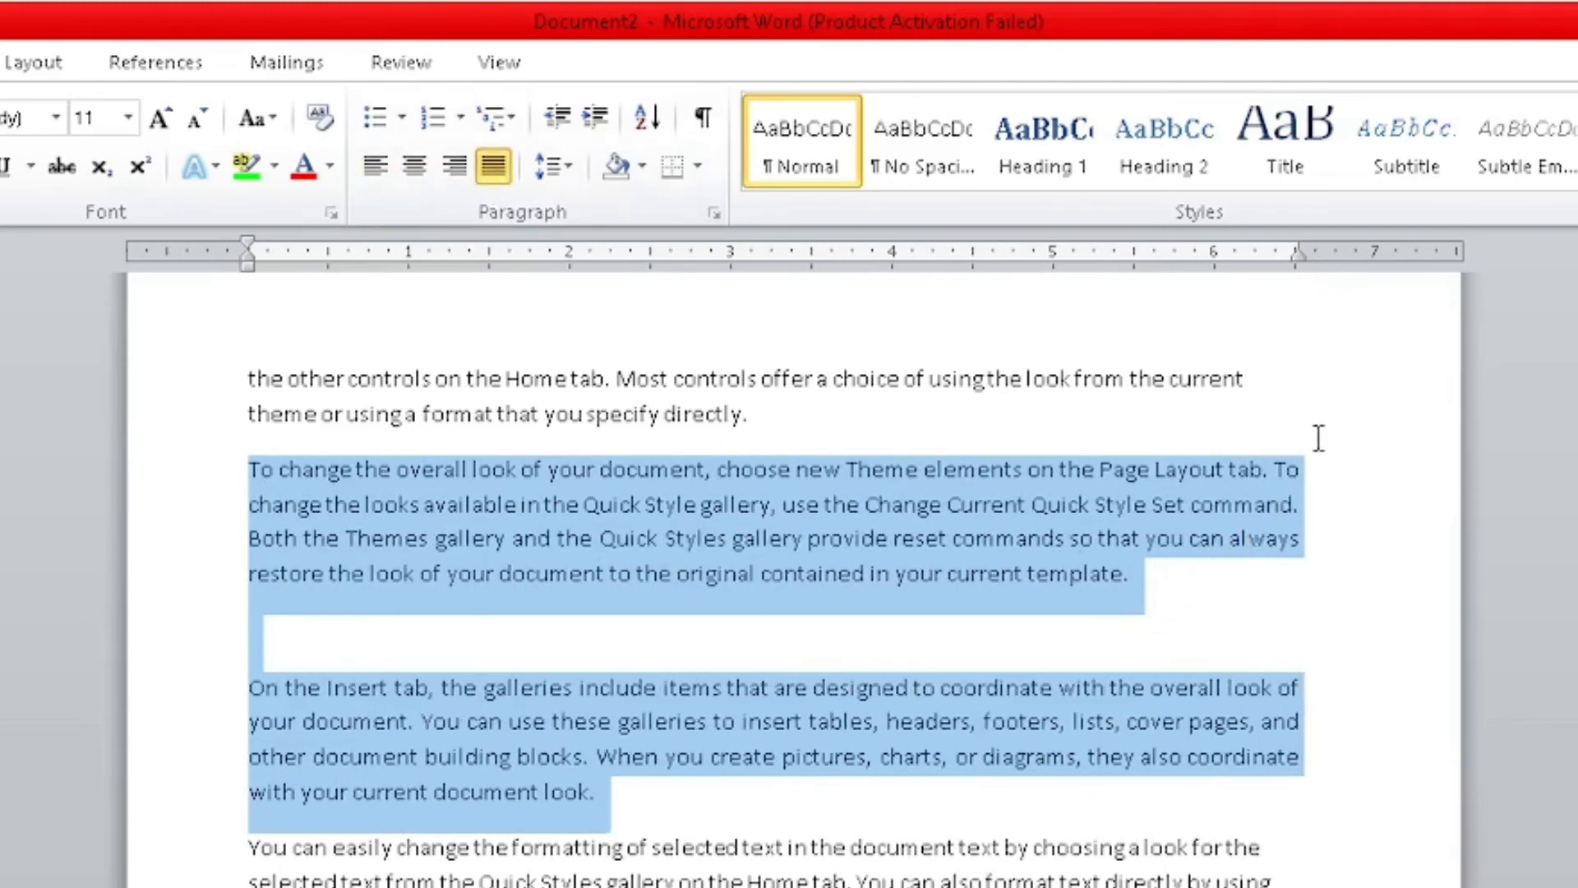
click(243, 849)
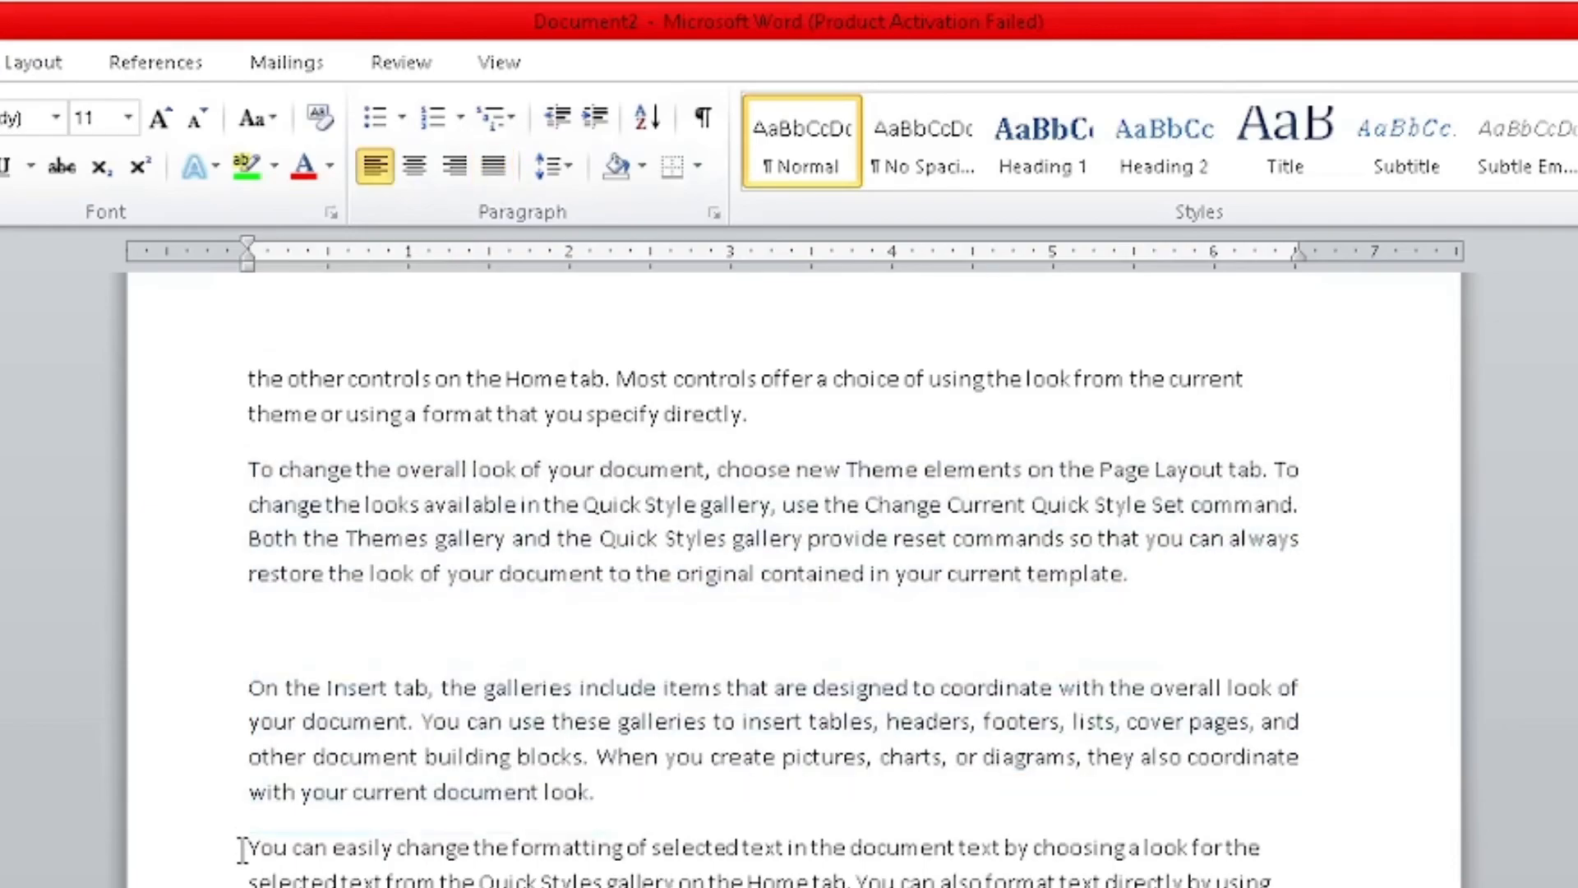
drag(243, 849, 771, 661)
click(814, 670)
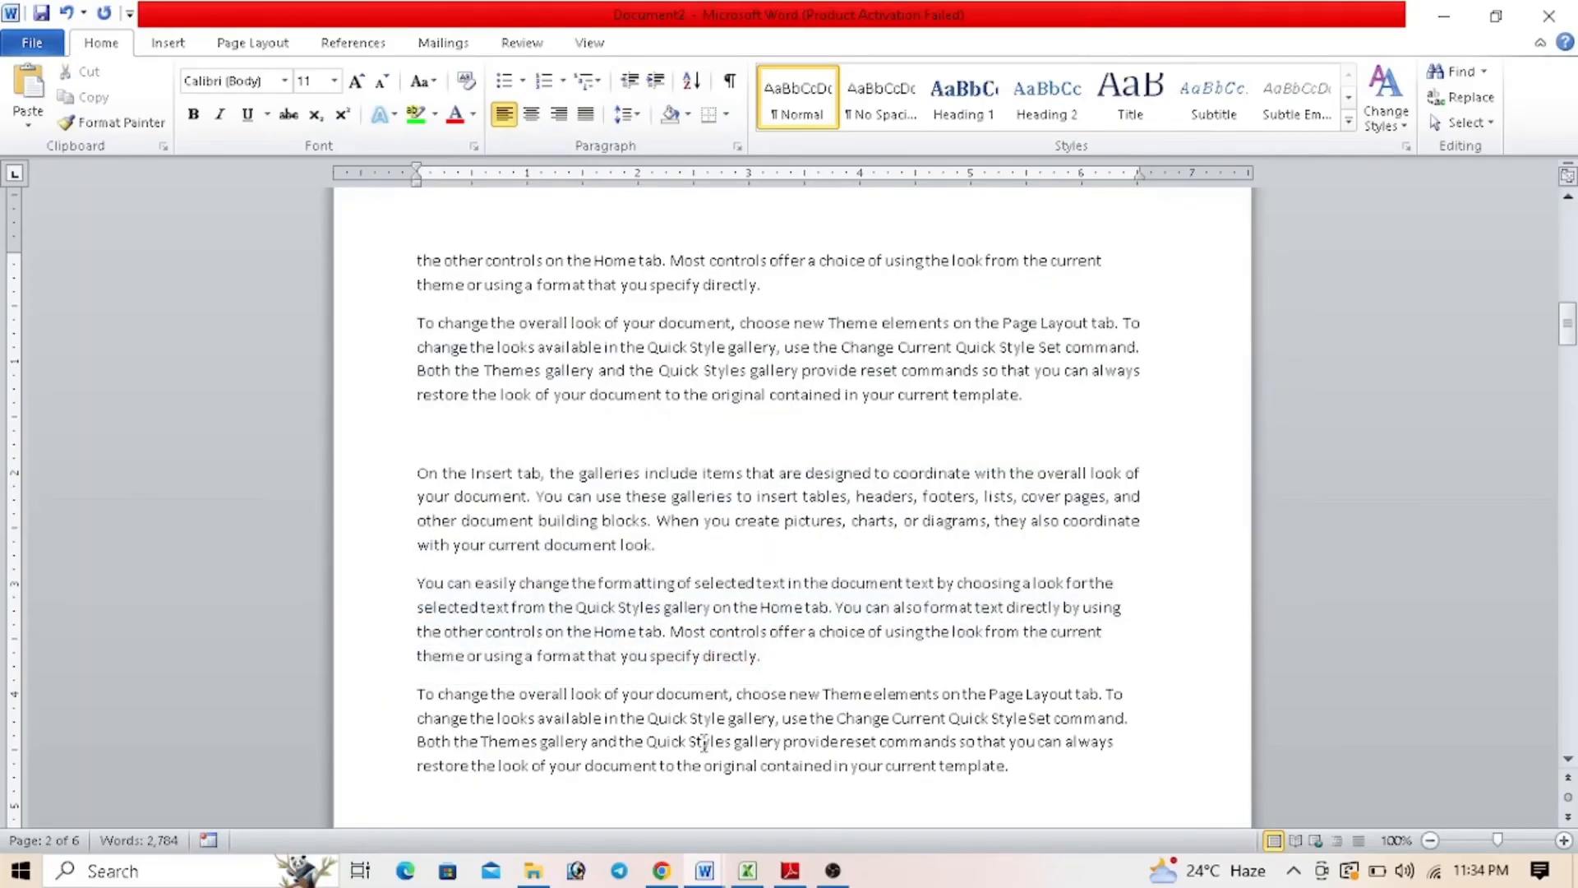
key(ctrl+shift+Up)
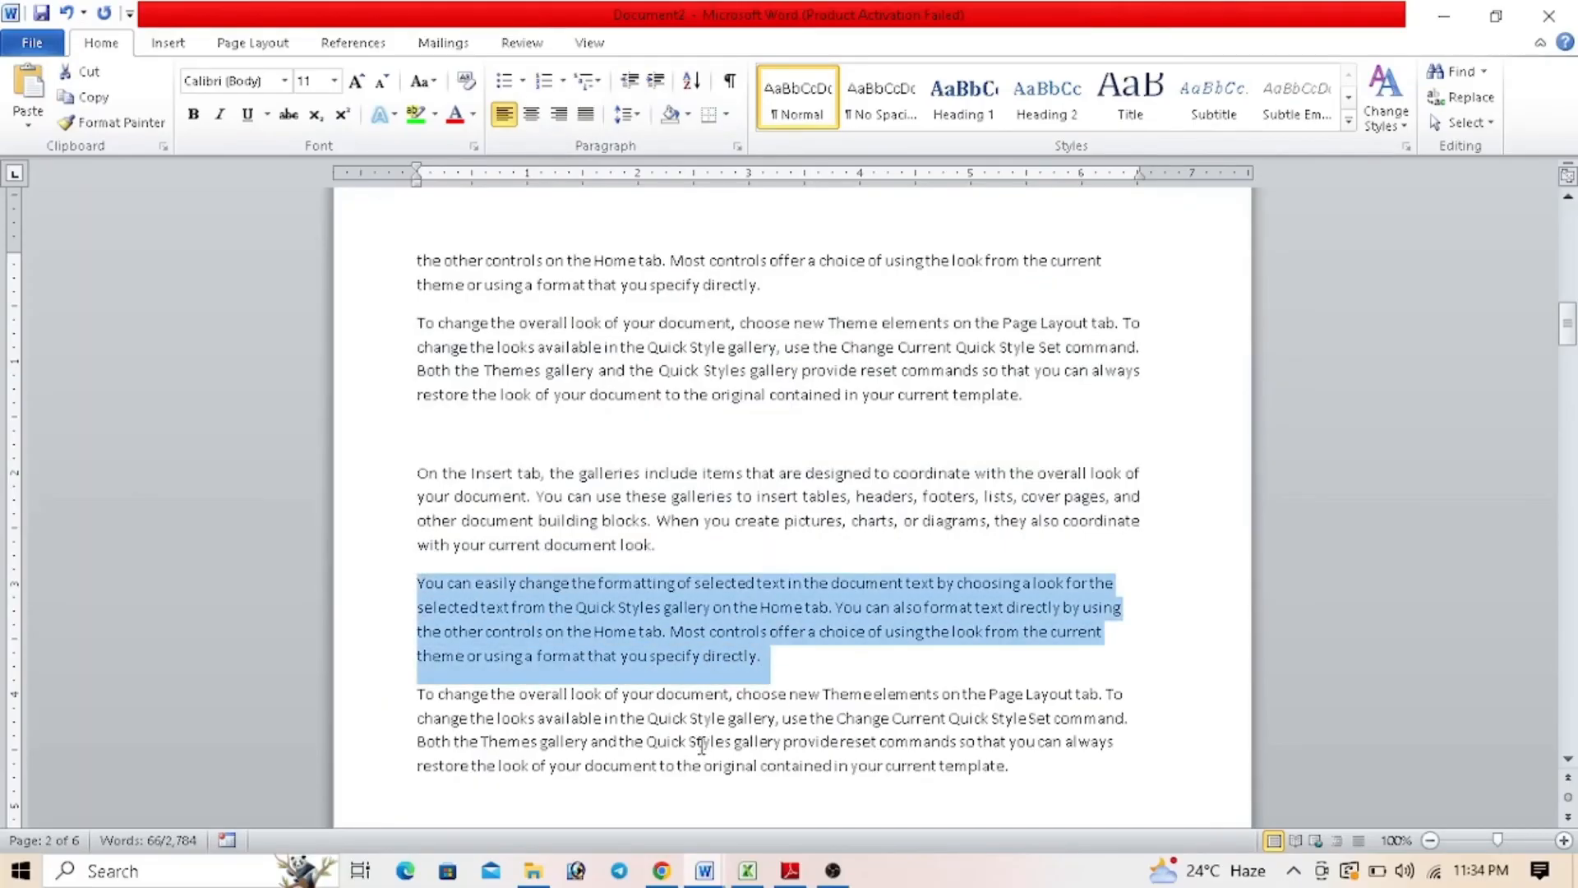
key(ctrl+j)
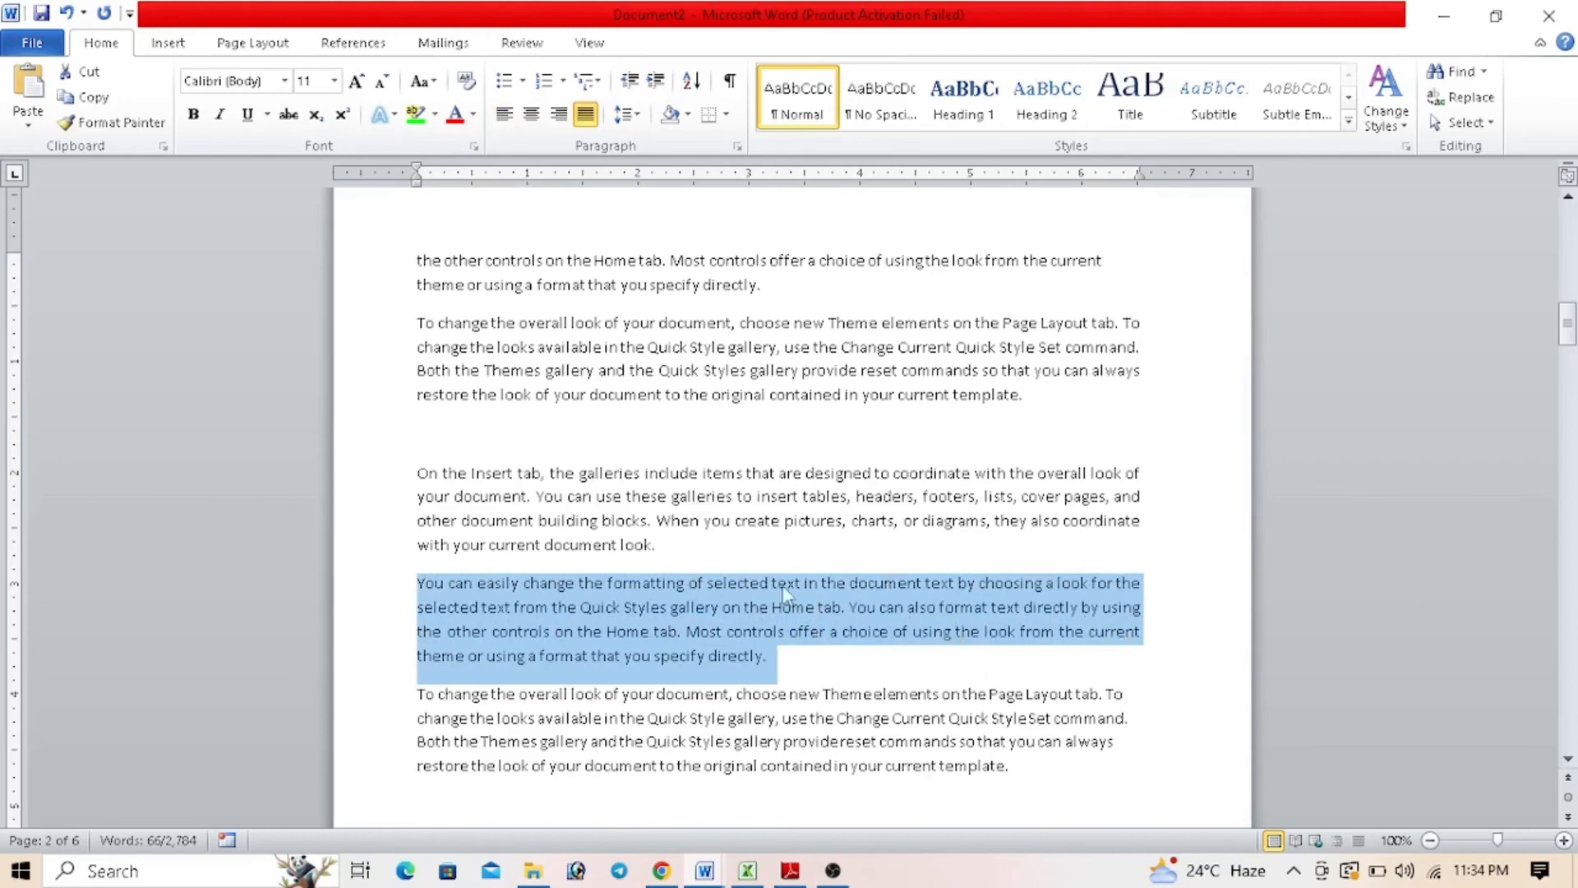
click(730, 567)
Step: Set line spacing to 1.5 and remove the space after paragraph for the next "To change the overall look" and "On the Insert tab" paragraphs
scroll(730, 565, down, 4)
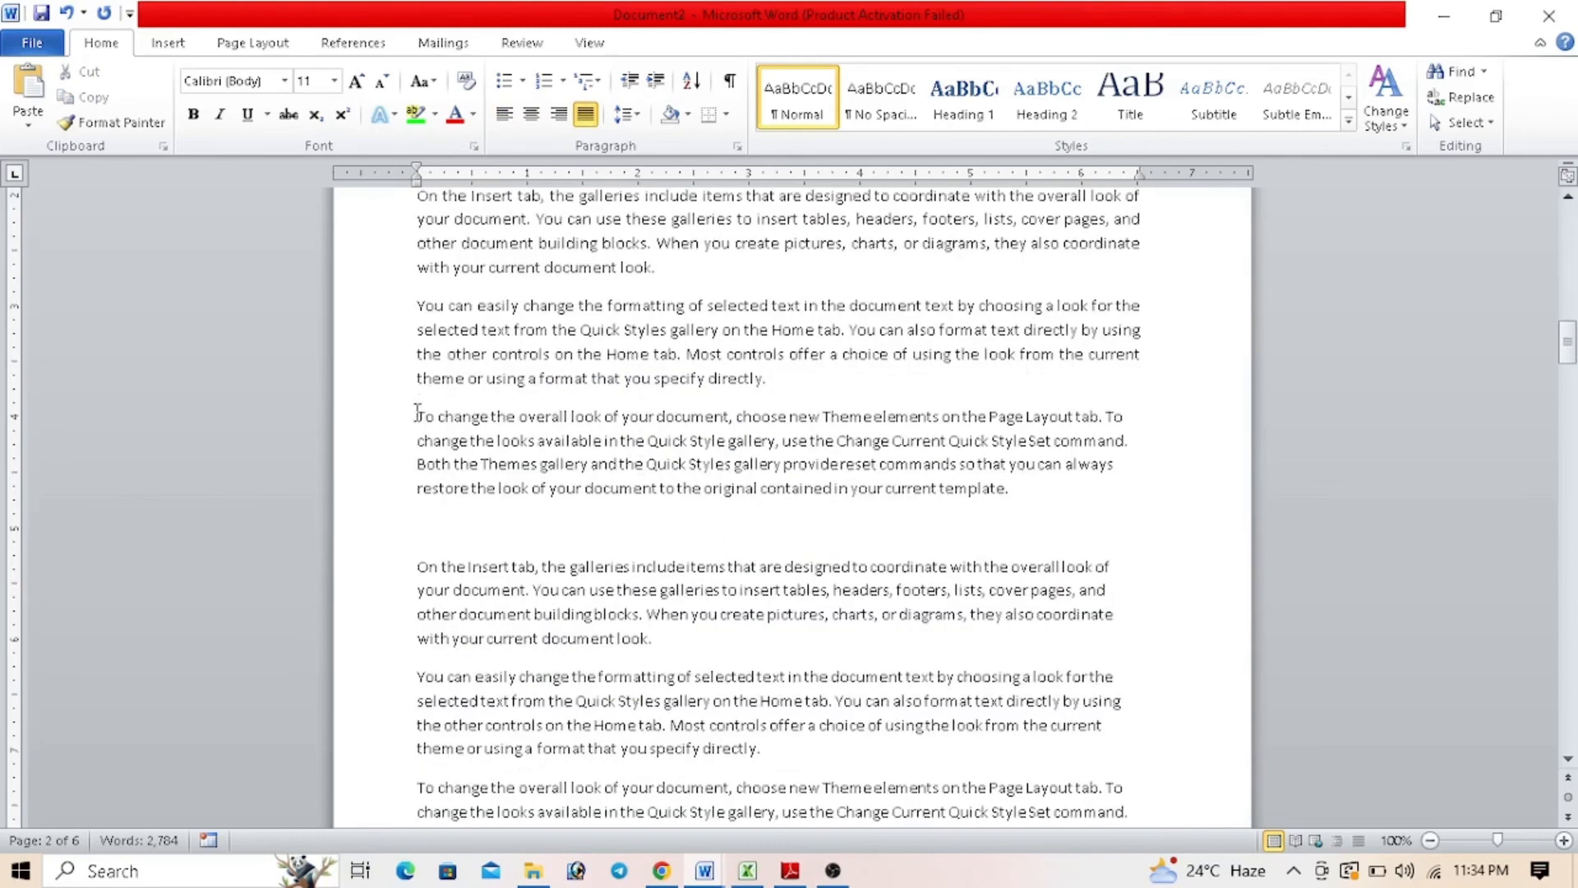
drag(417, 415, 688, 654)
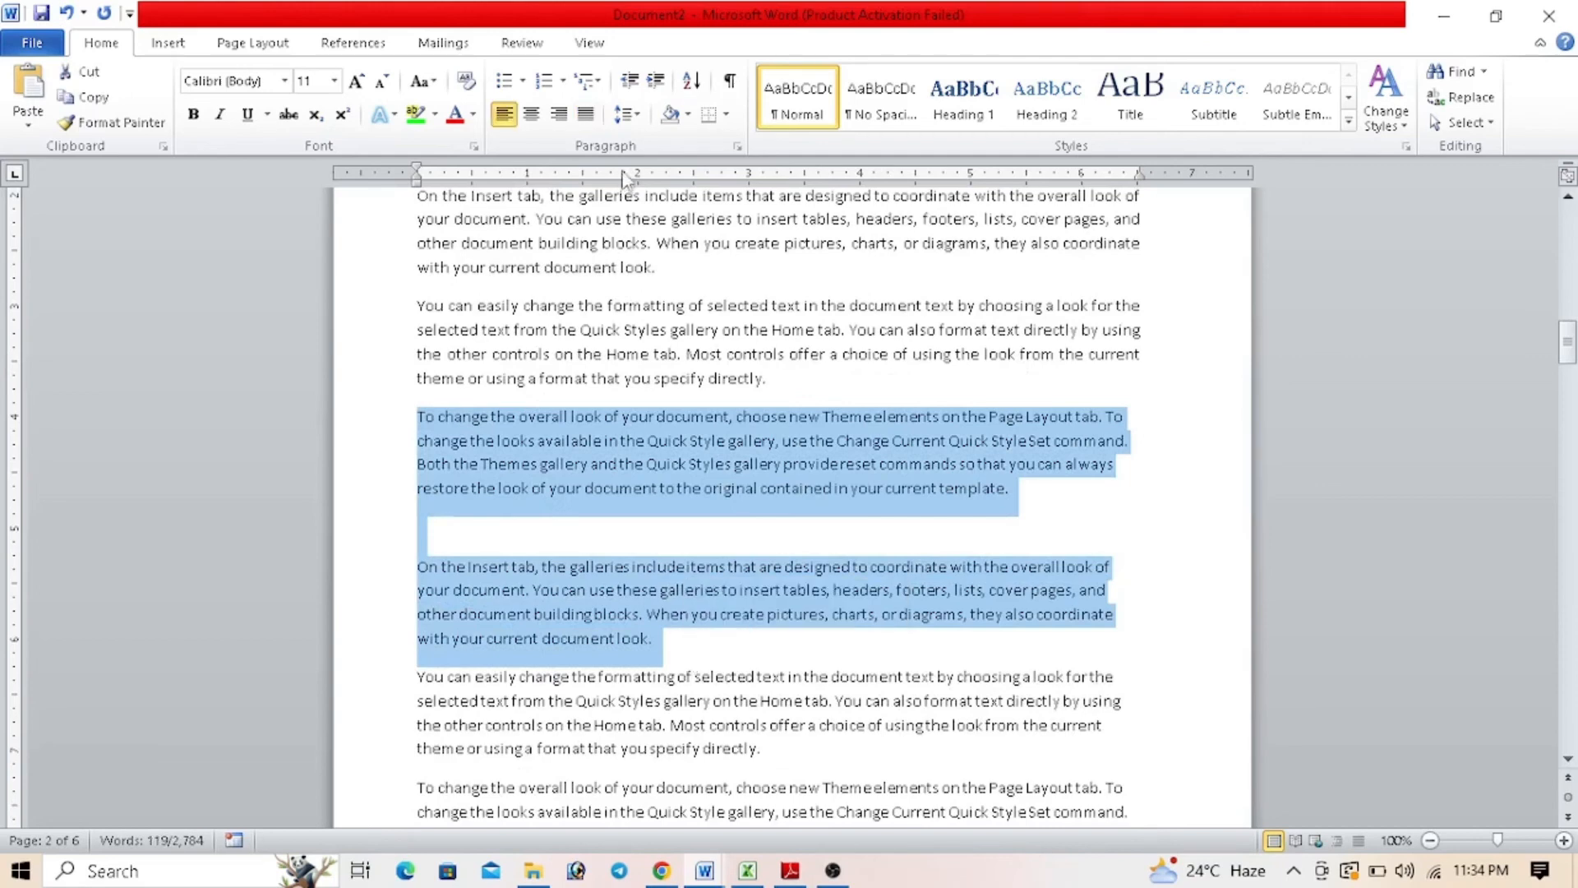
click(633, 120)
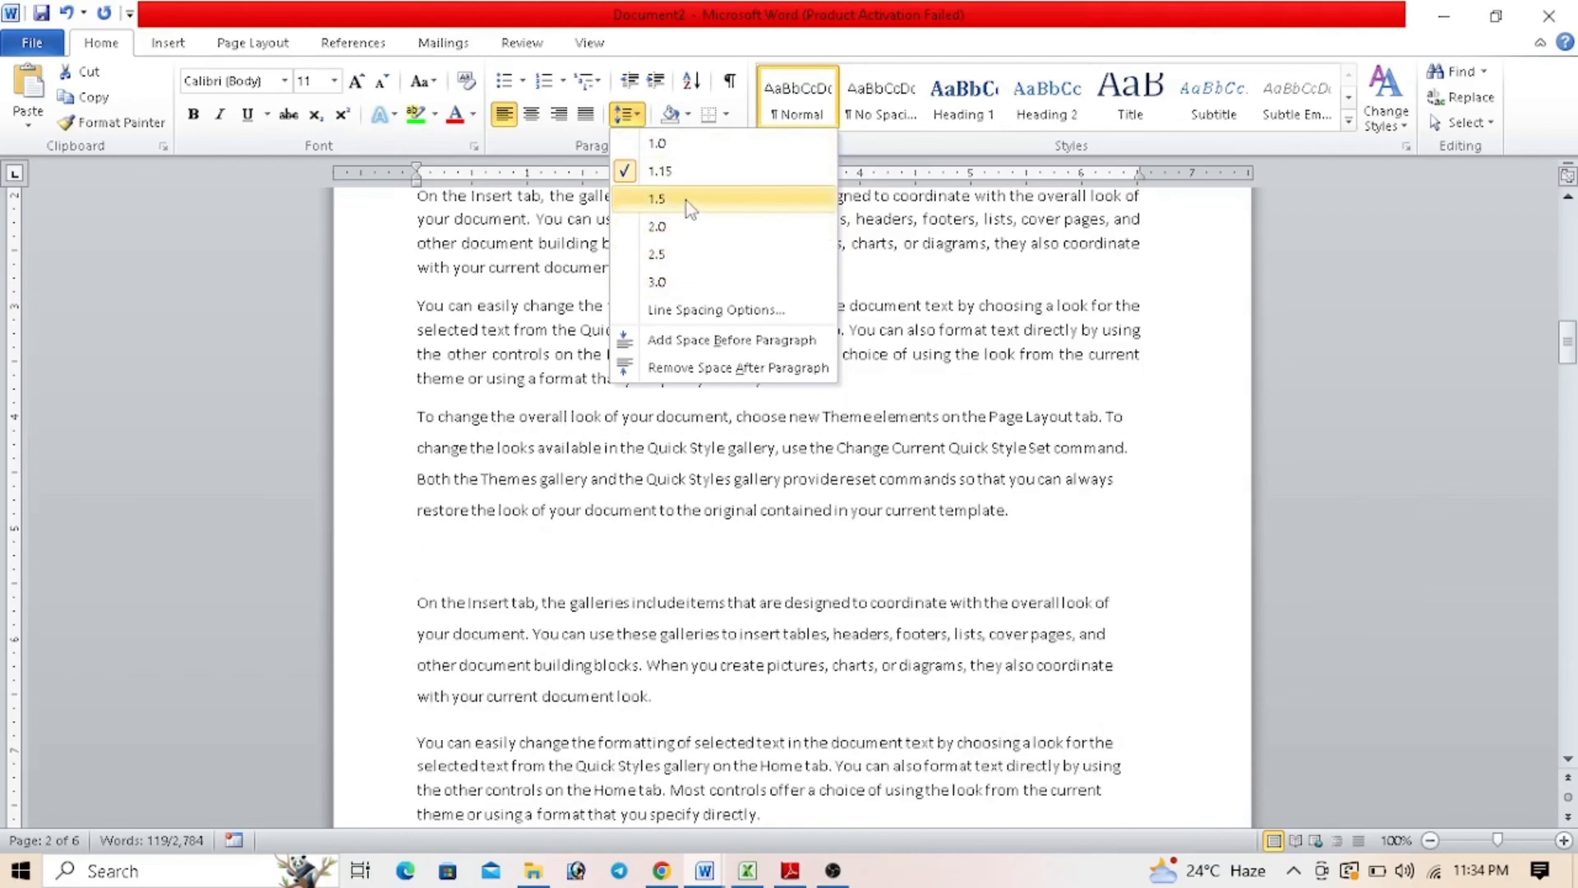
click(689, 208)
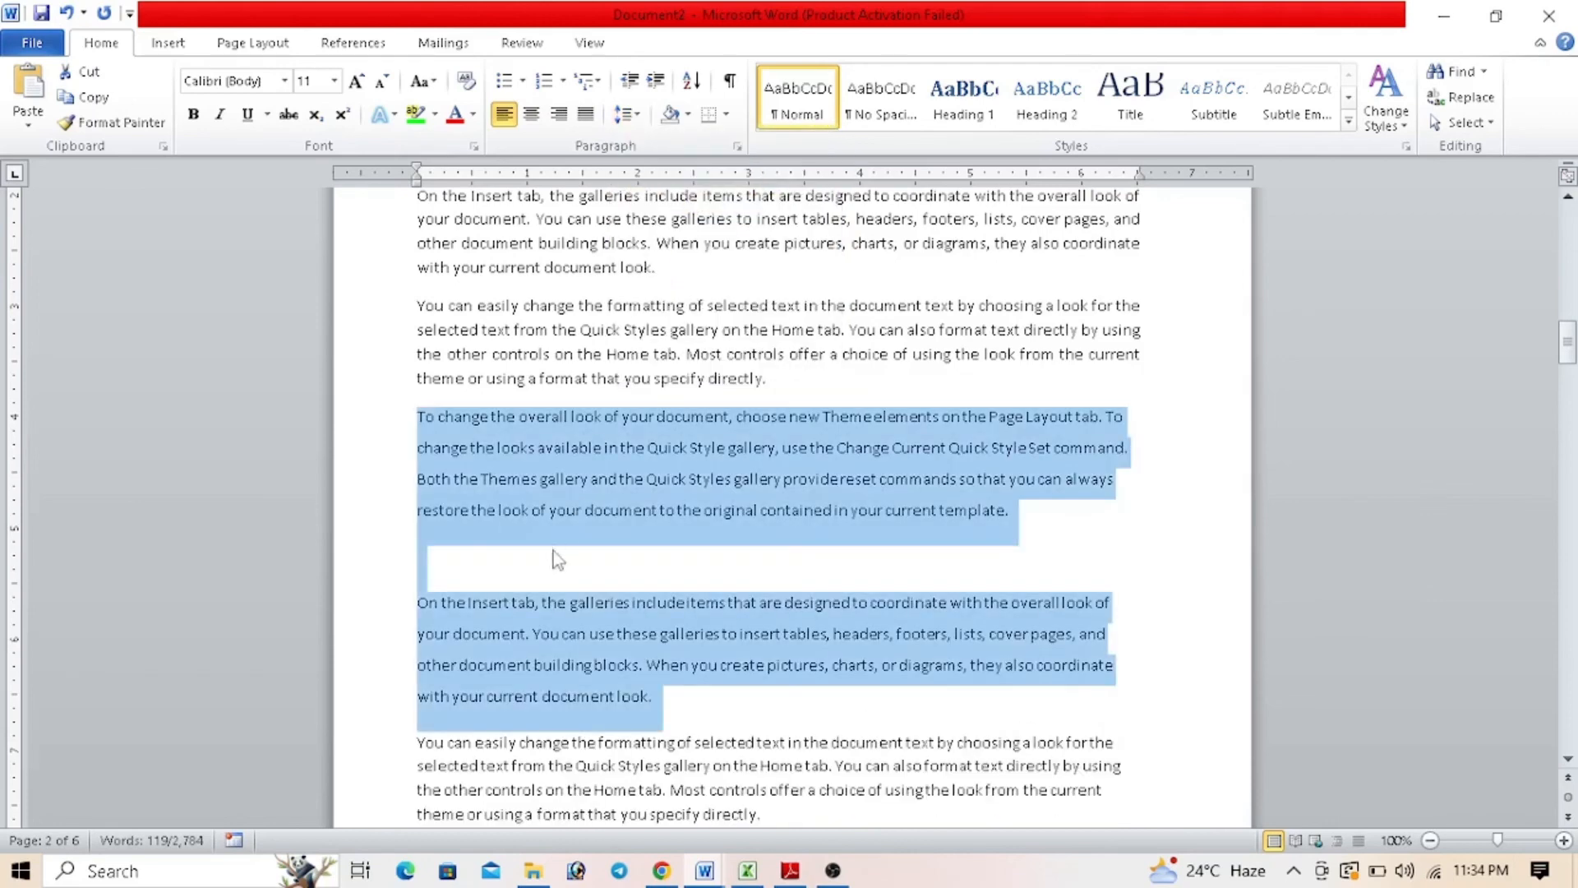
click(627, 113)
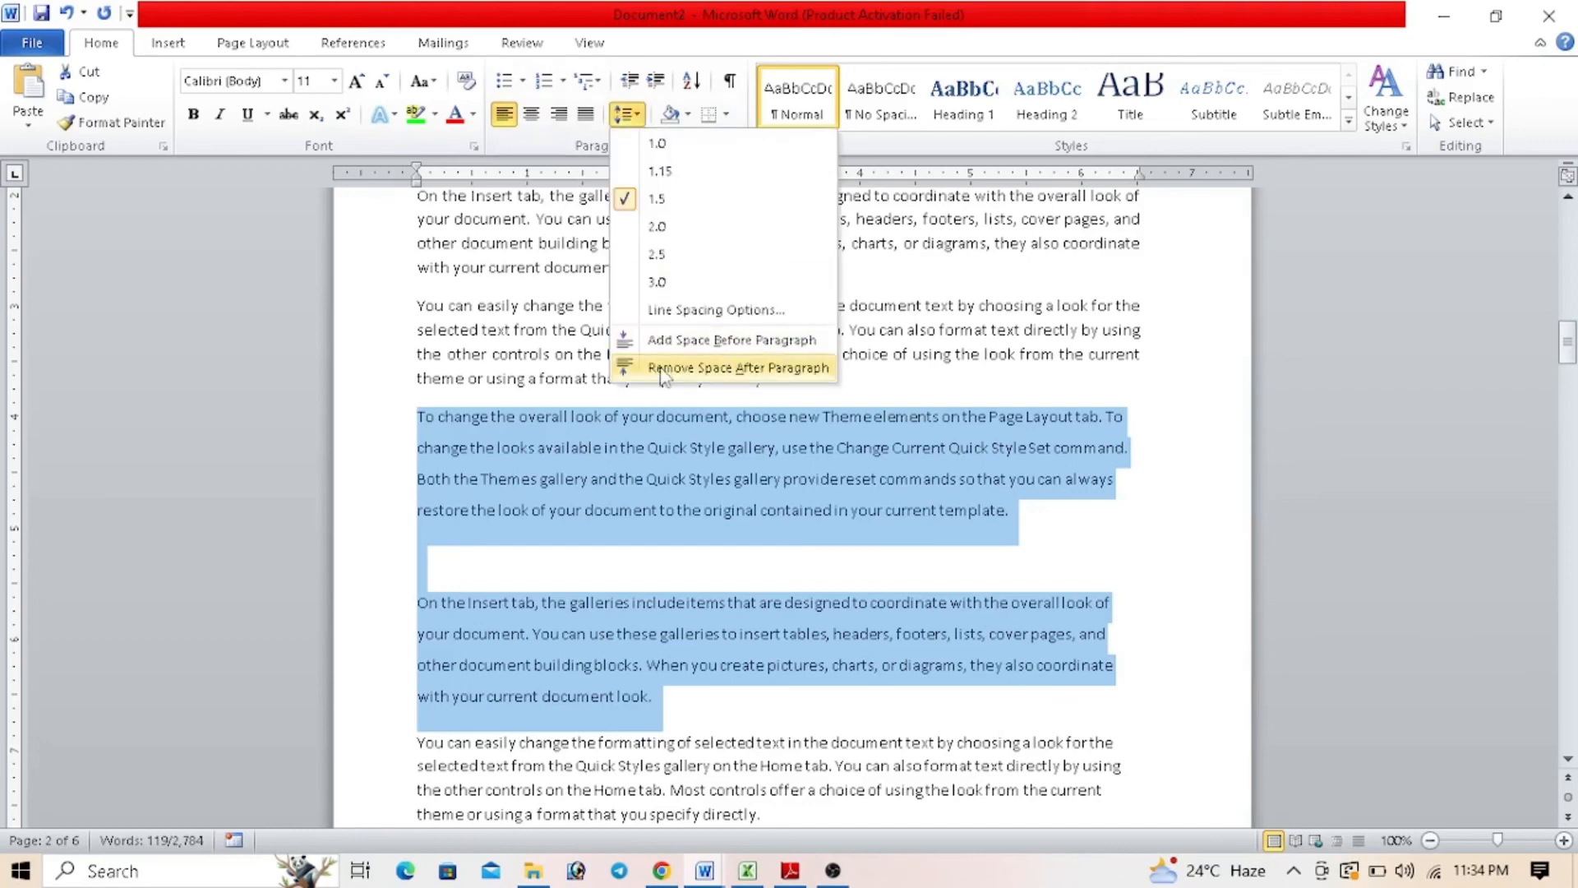
click(690, 371)
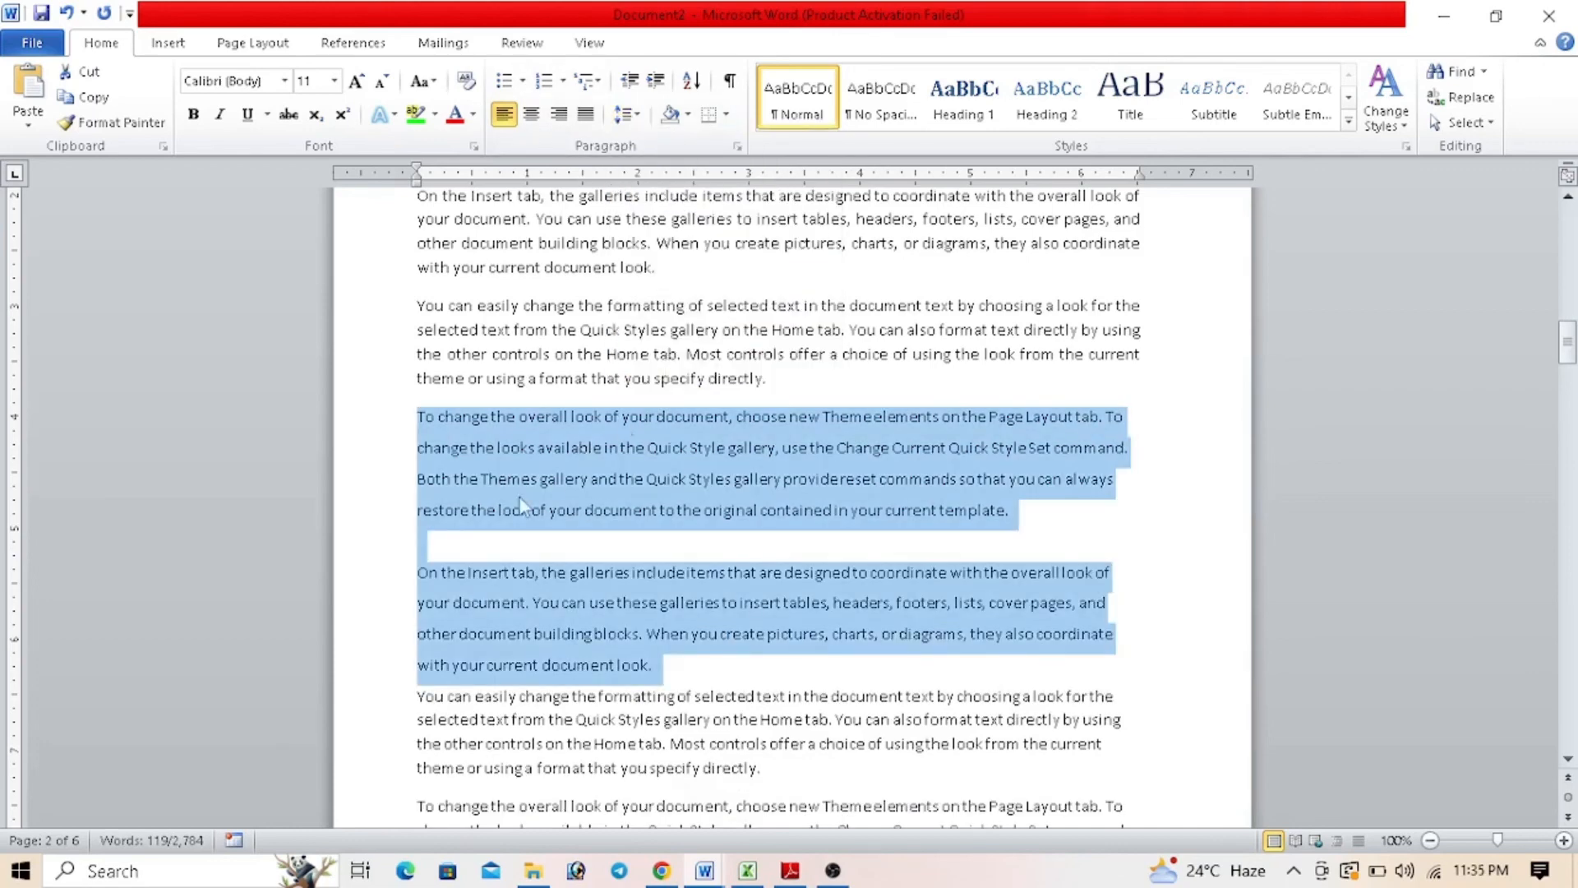
Step: Delete the blank line between the two 1.5-spaced paragraphs and add space after both paragraphs
click(478, 541)
key(Delete)
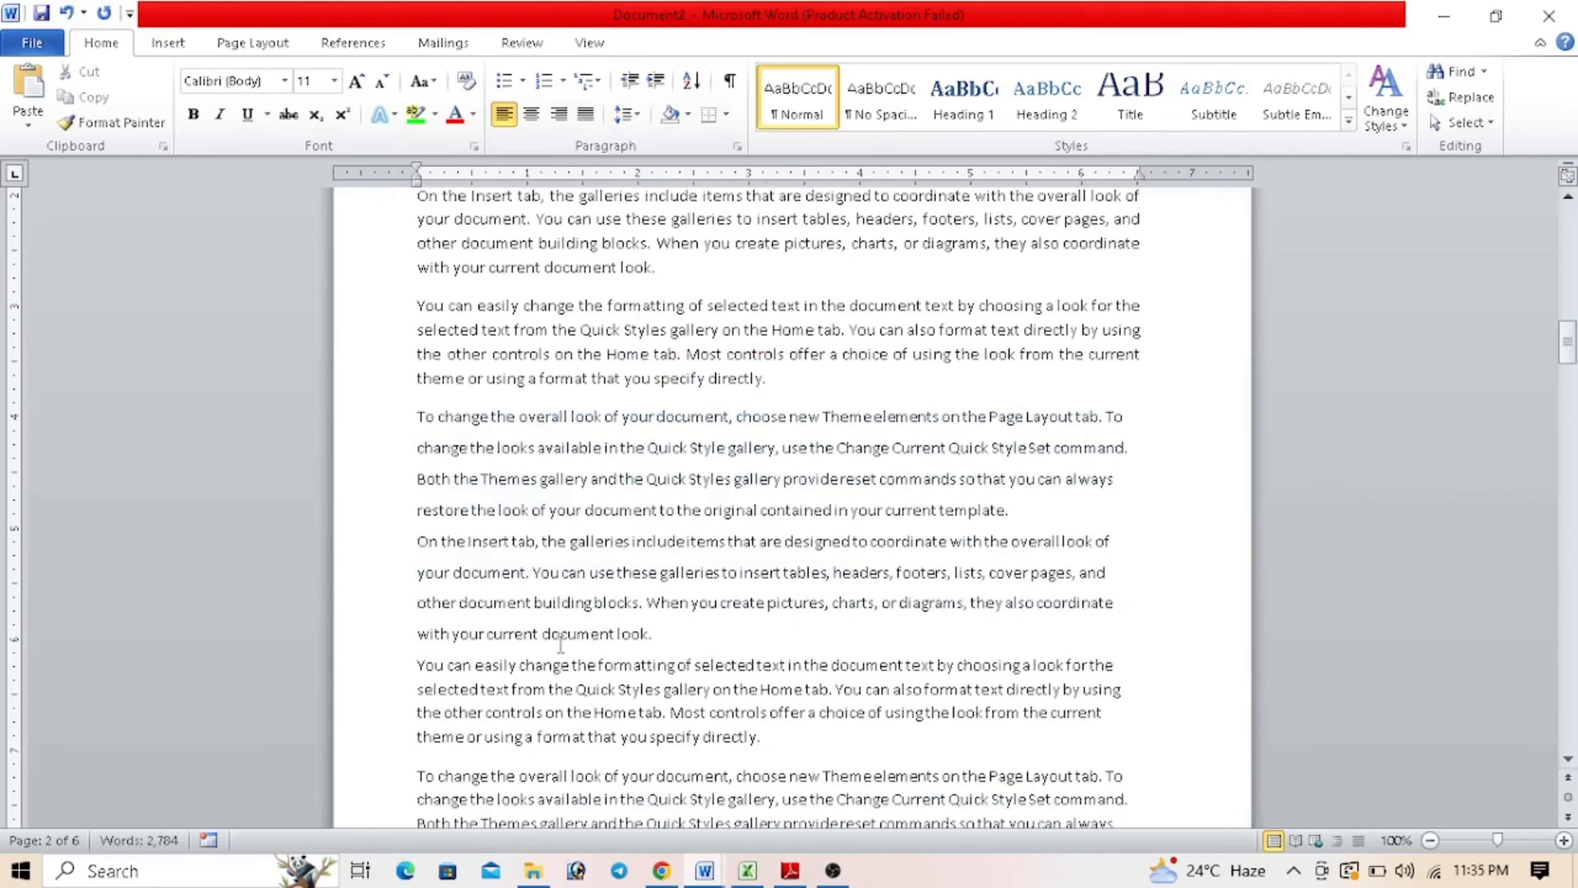
click(662, 634)
drag(662, 635, 418, 416)
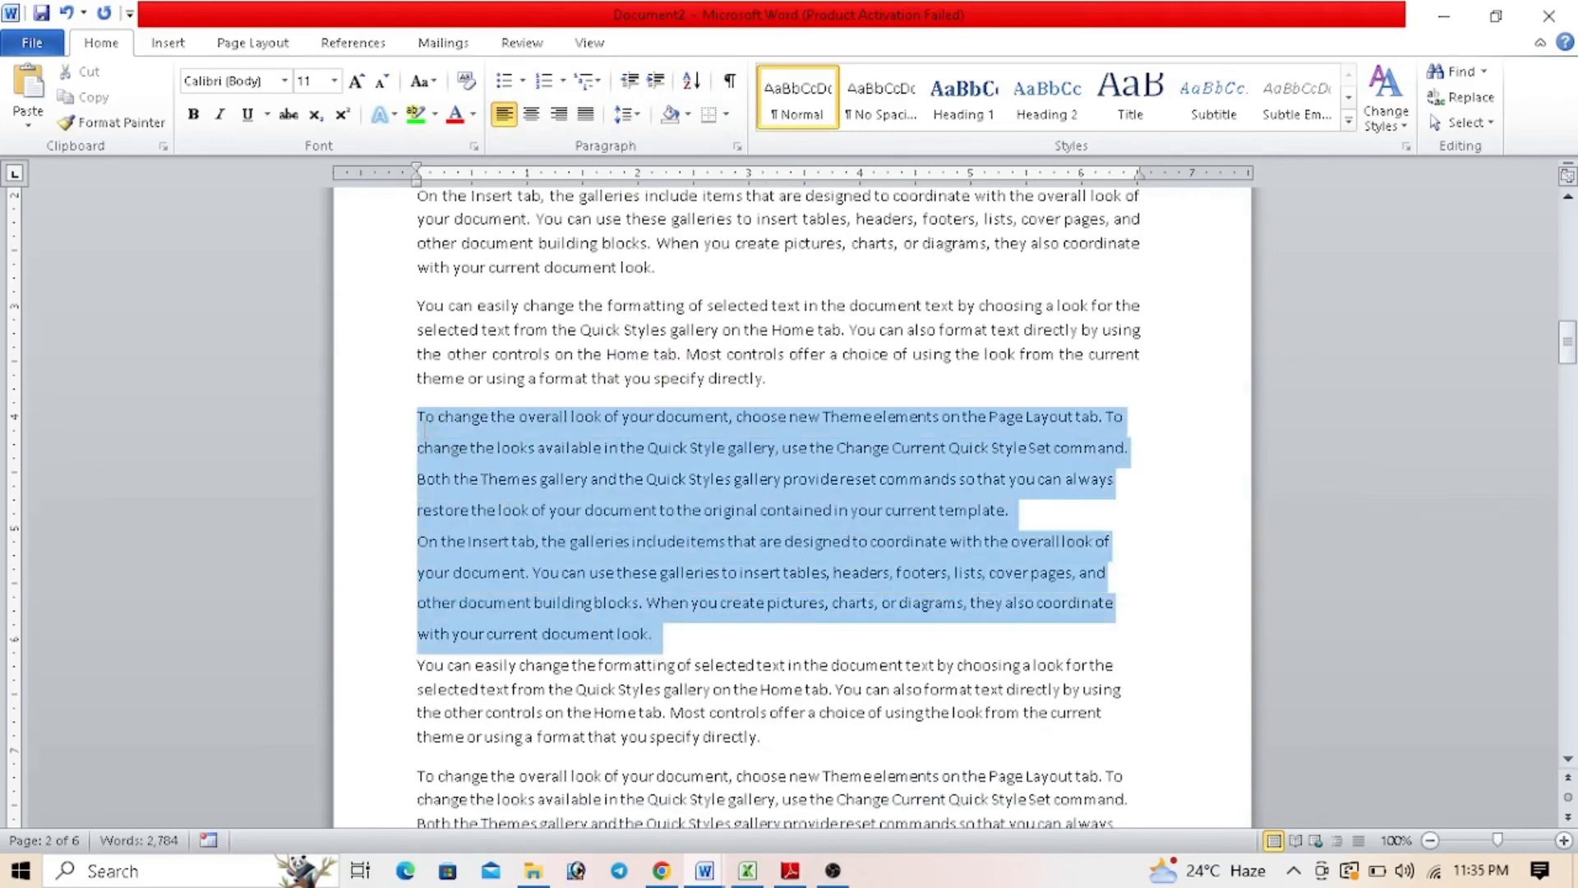
click(627, 114)
click(643, 367)
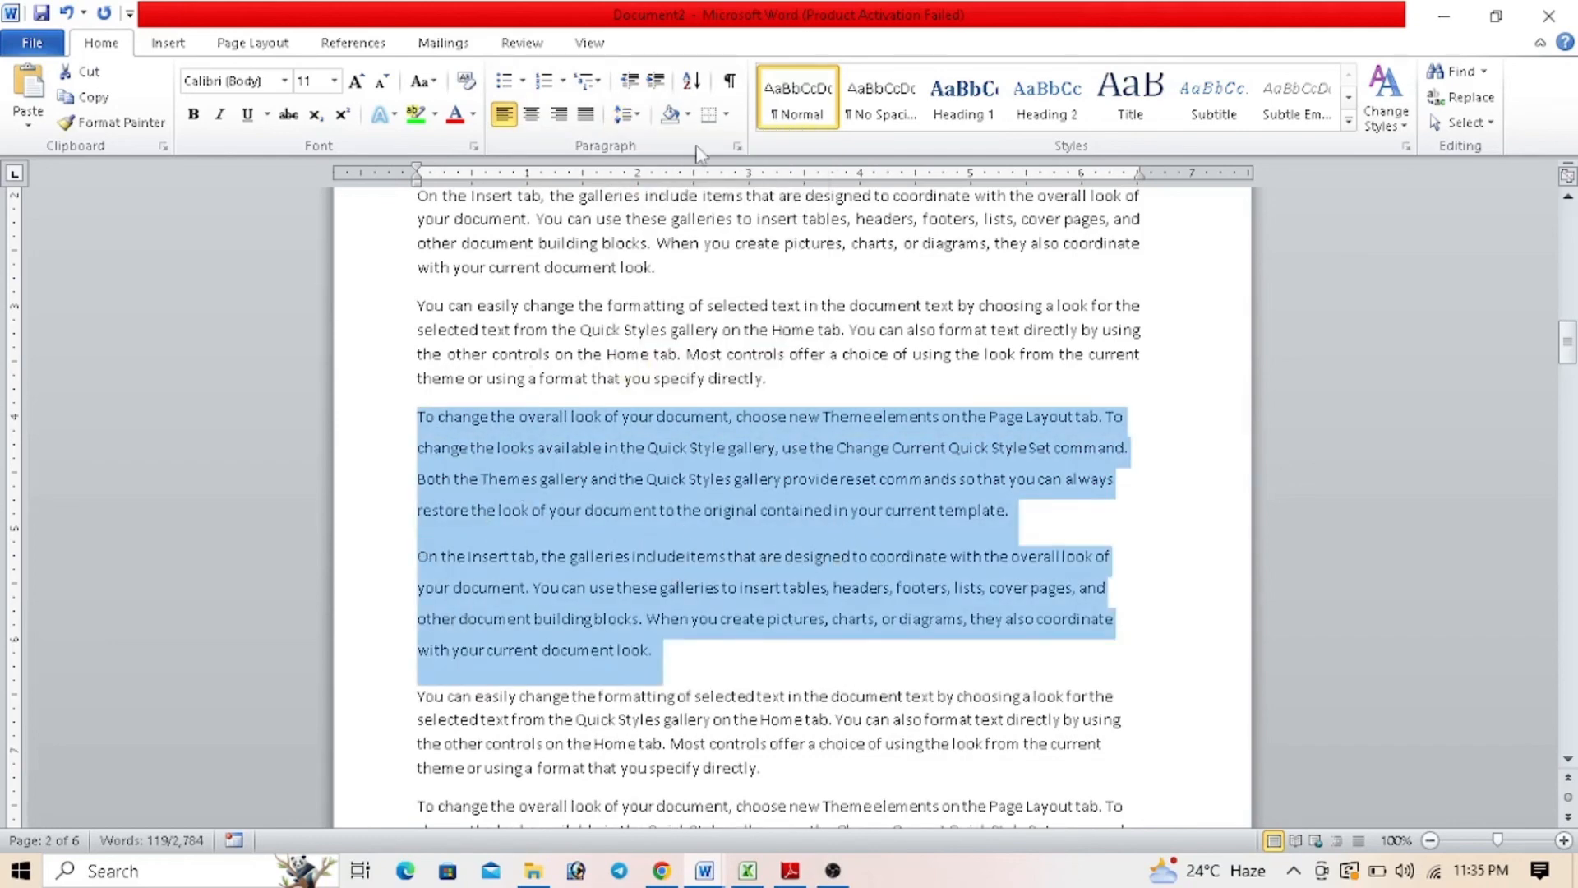
Step: Apply light purple theme shading and all borders to the same "To change the overall look" and "On the Insert tab" paragraphs
click(688, 115)
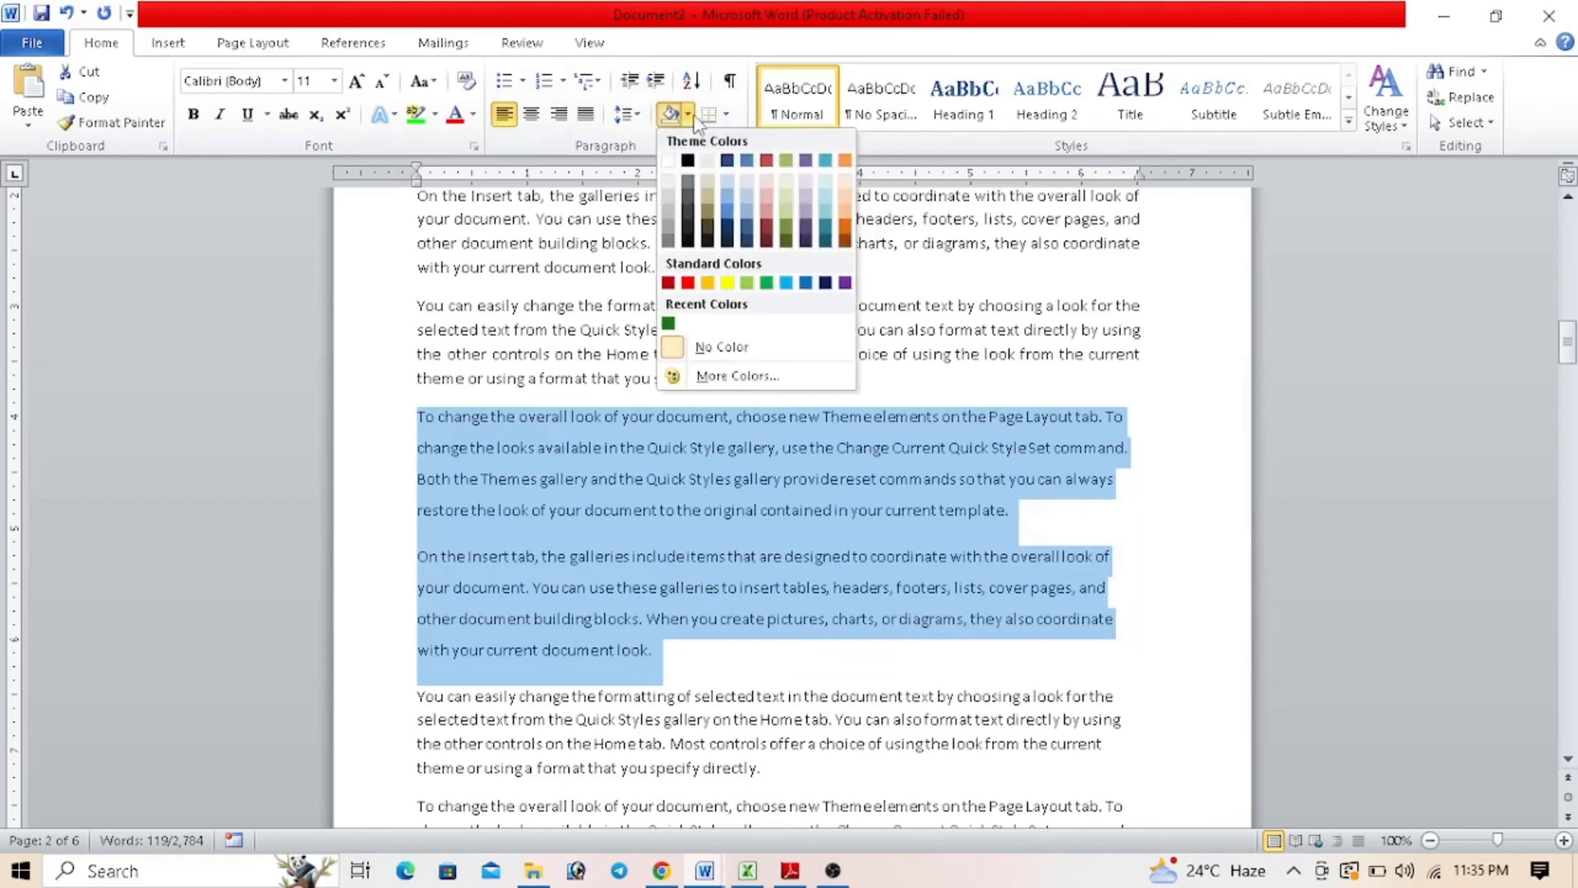
click(805, 186)
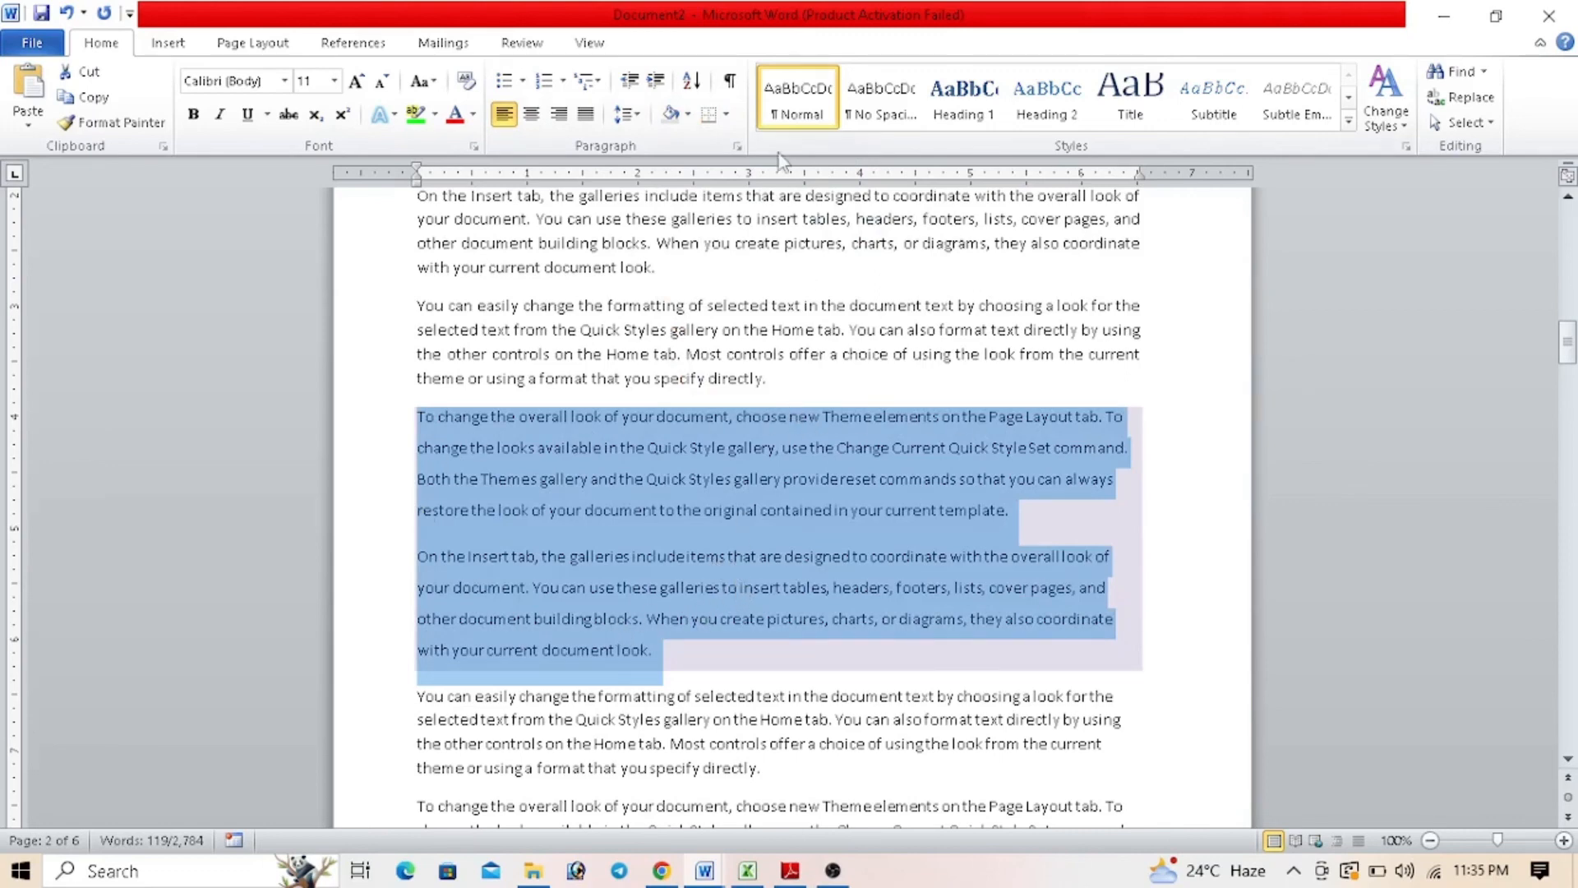
click(726, 115)
click(756, 272)
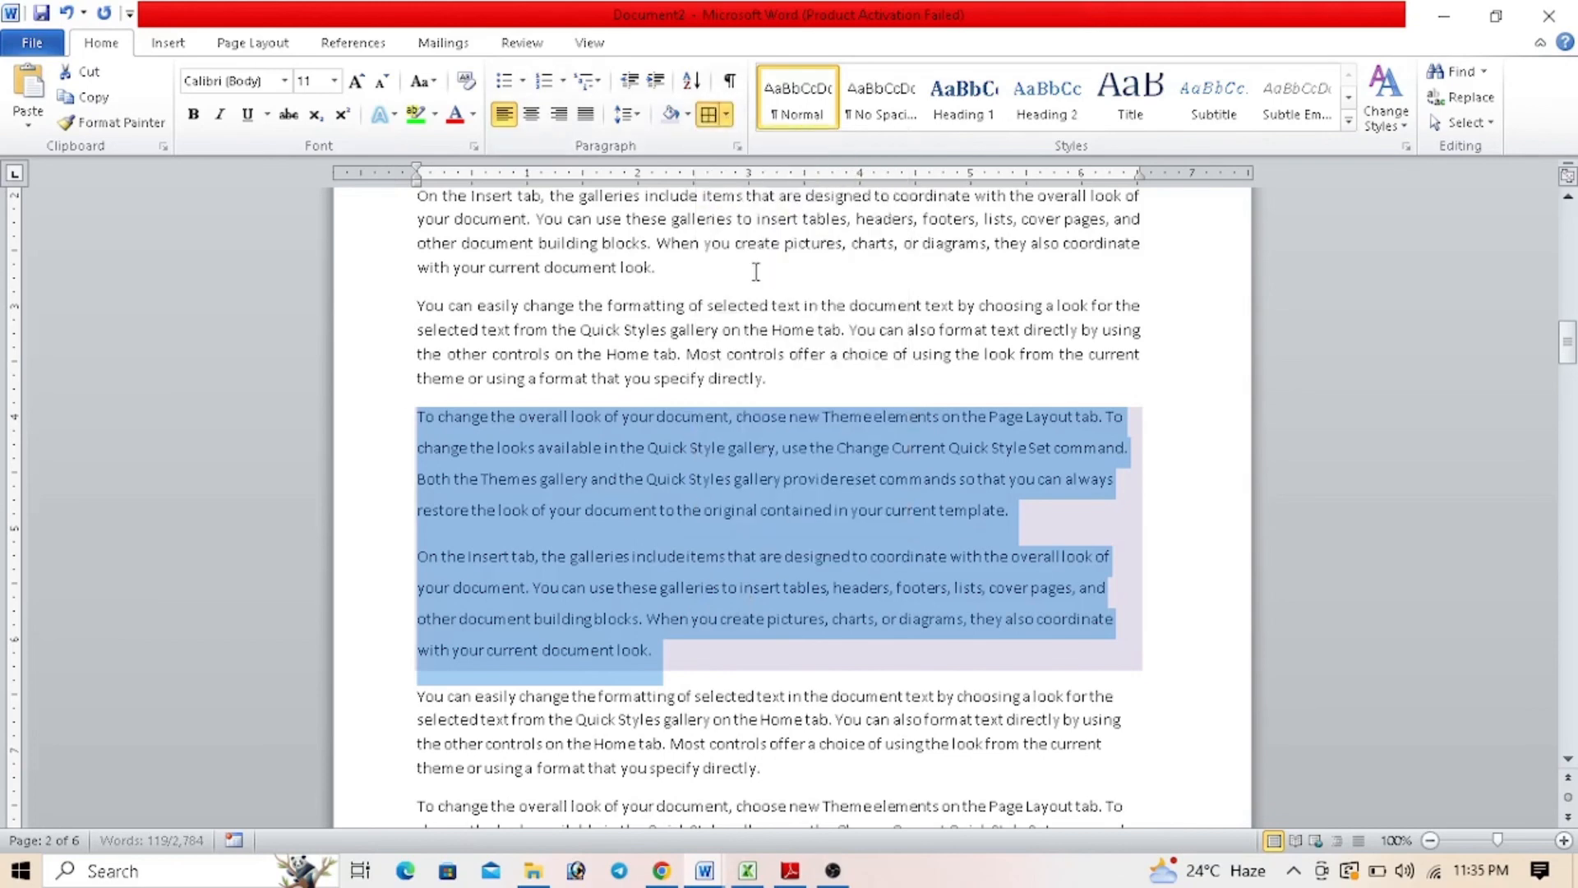
click(724, 490)
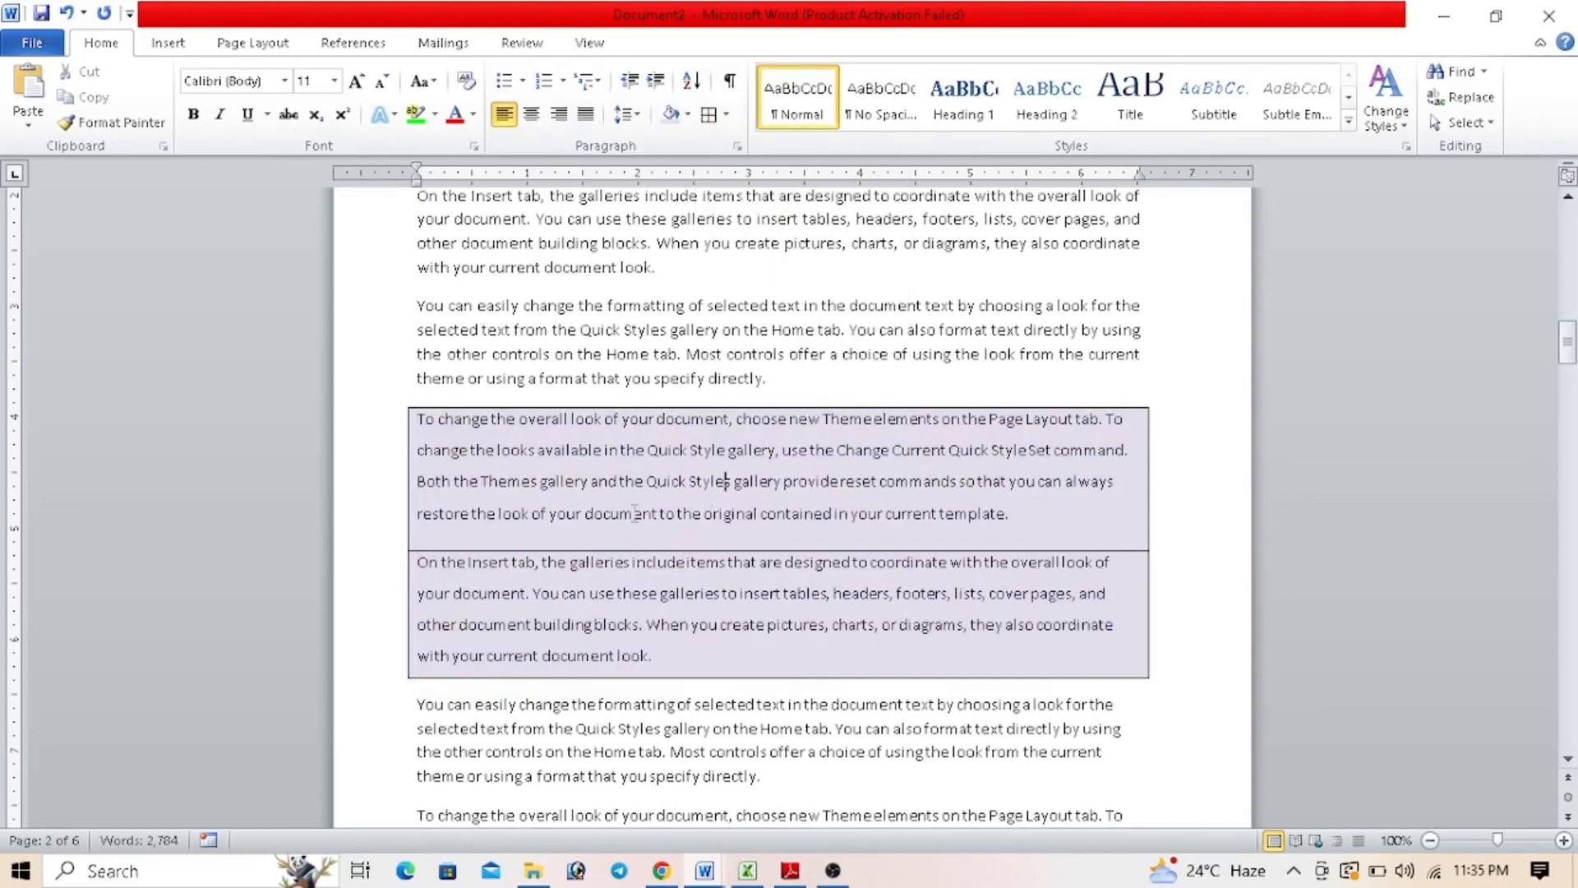